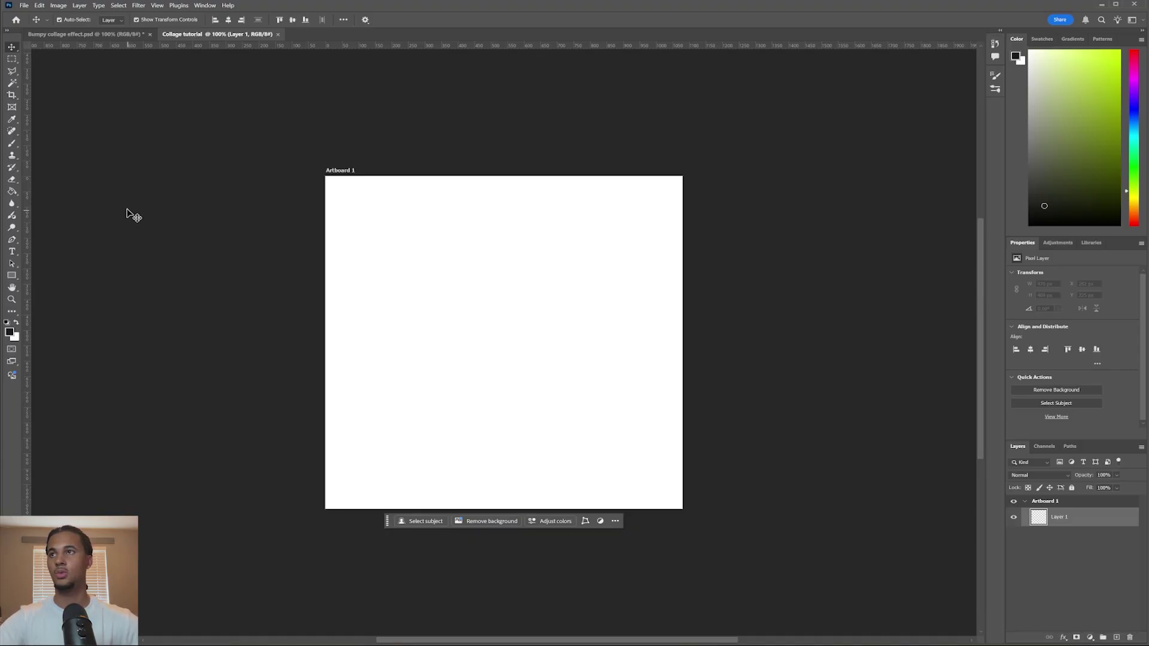
Step: Fill the white artboard background on Layer 1 with the near-black foreground colour
left_click(11, 192)
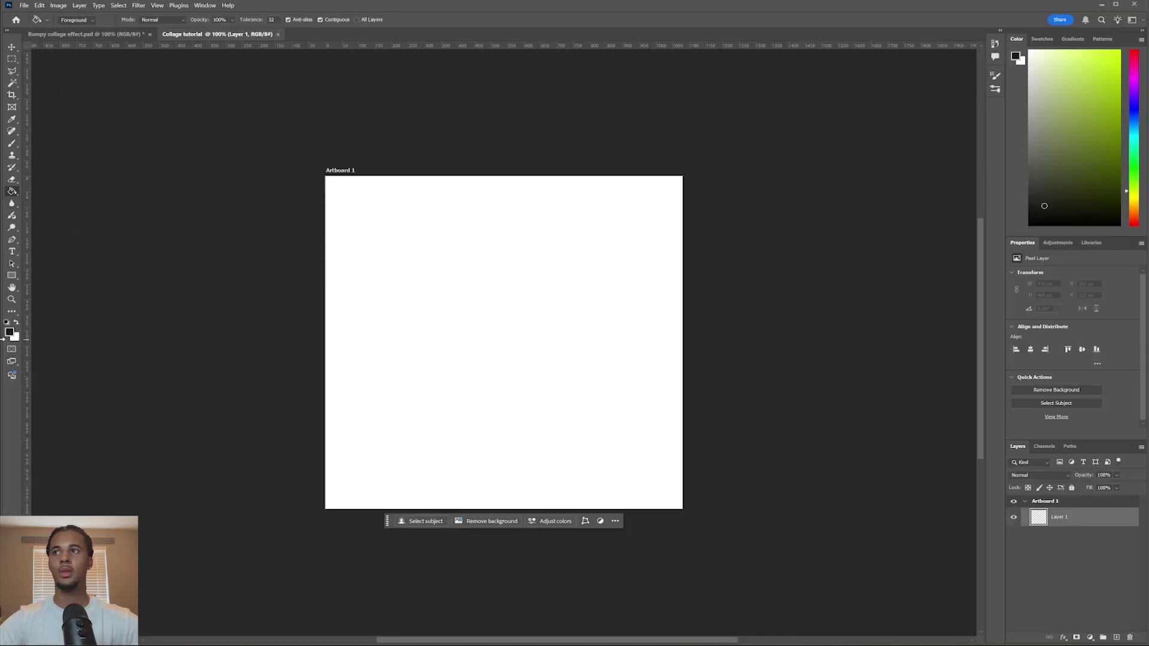
left_click(460, 377)
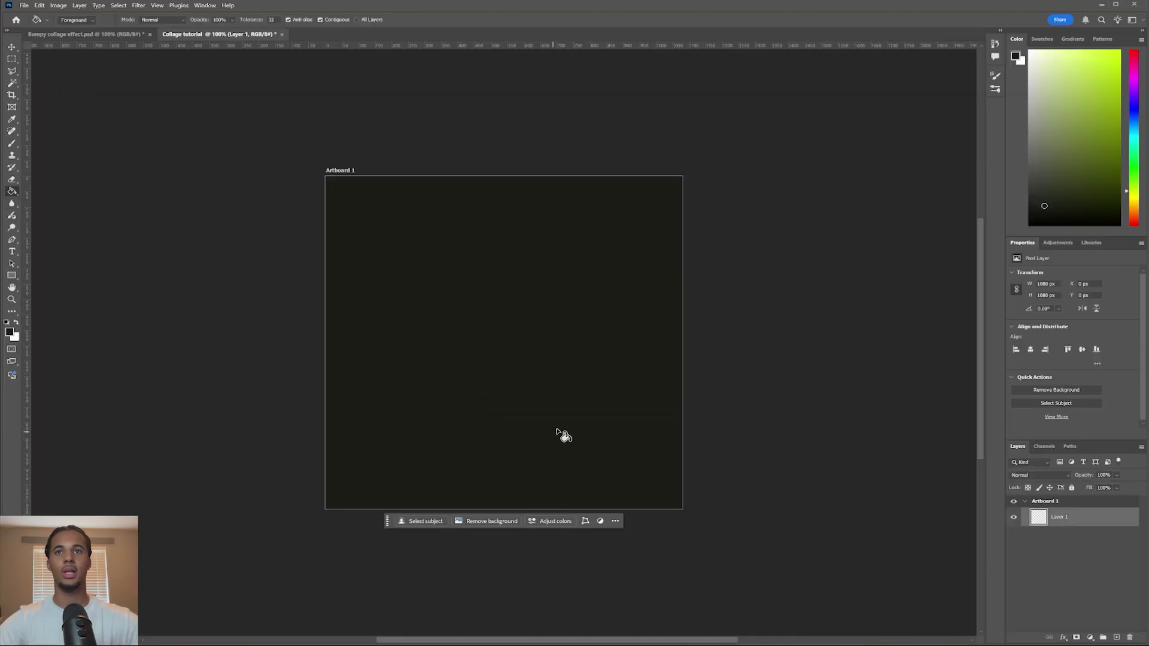
Step: Place the 531863 photo enlarged on the artboard with its upper body running off the lower edge, and rasterize its layer
key("alt+Tab")
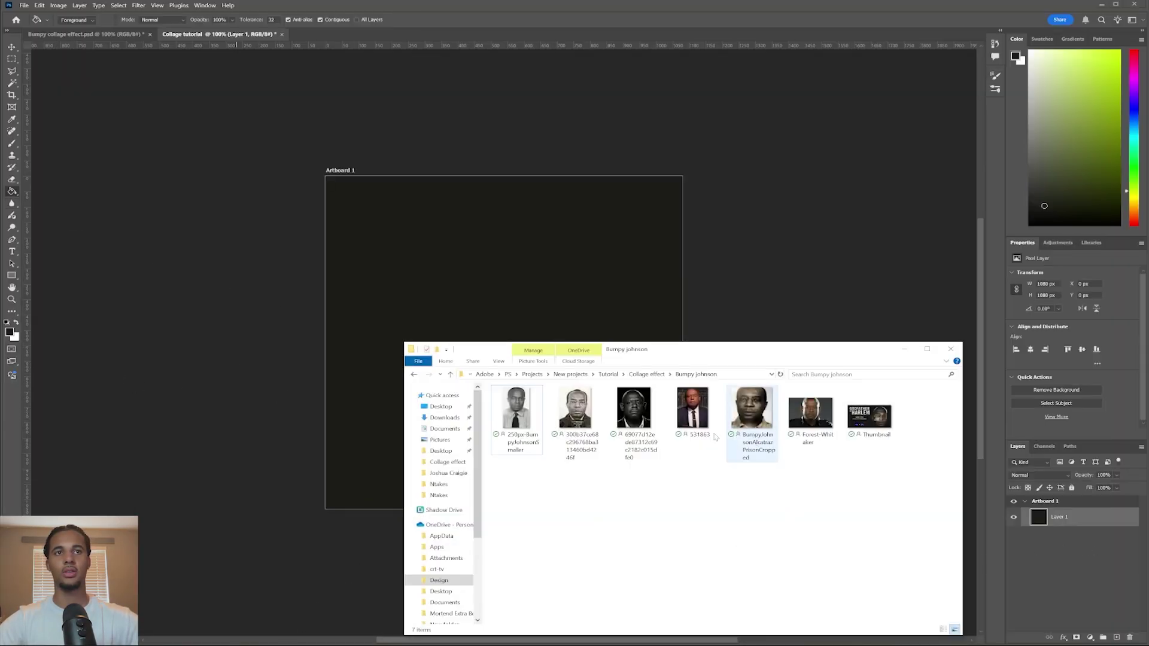
left_click_drag(694, 406, 441, 397)
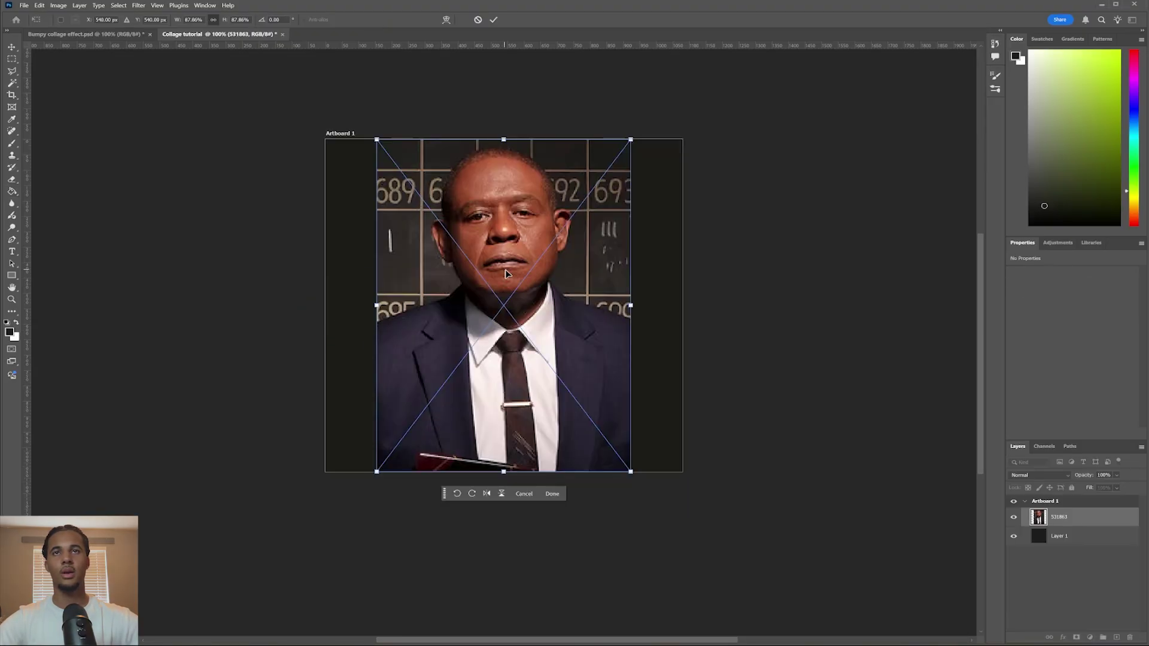
left_click_drag(501, 250, 501, 332)
mouse_move(506, 253)
left_mouse_down()
mouse_move(505, 174)
mouse_move(504, 267)
left_mouse_up()
key("Return")
key("g")
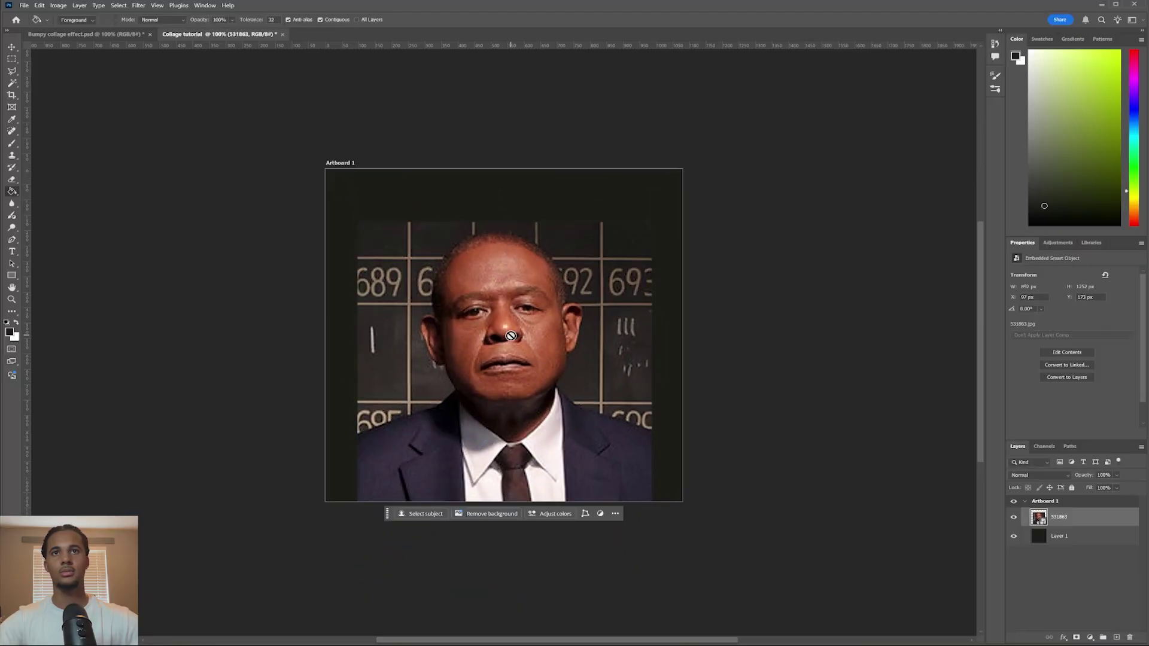
right_click(1059, 518)
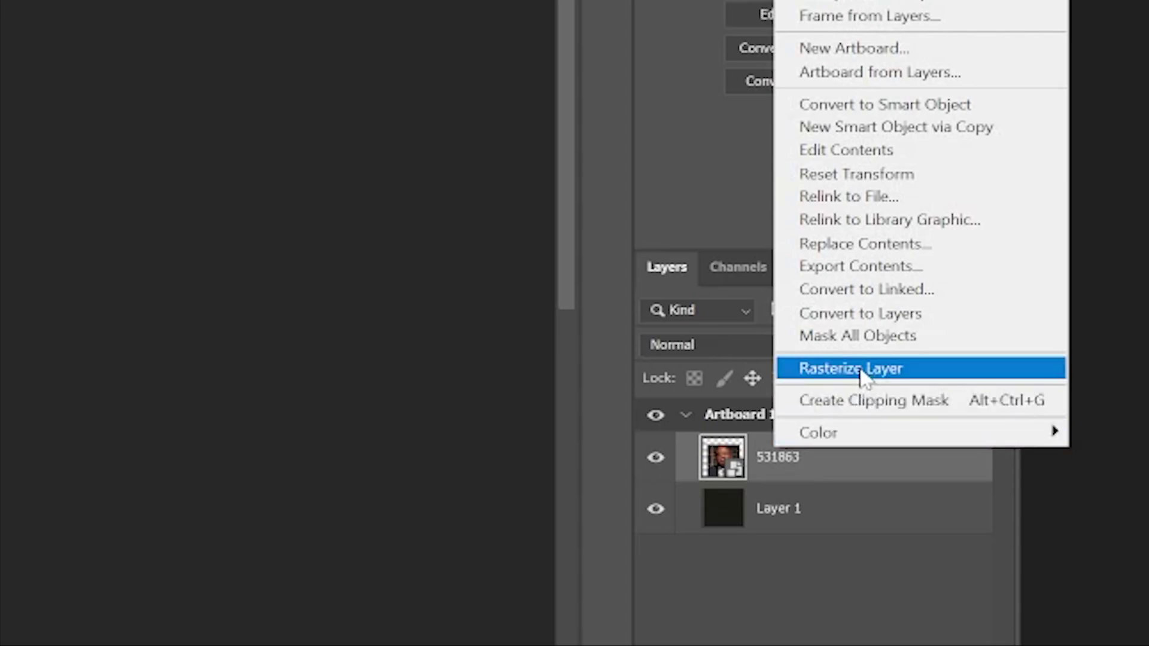
left_click(846, 371)
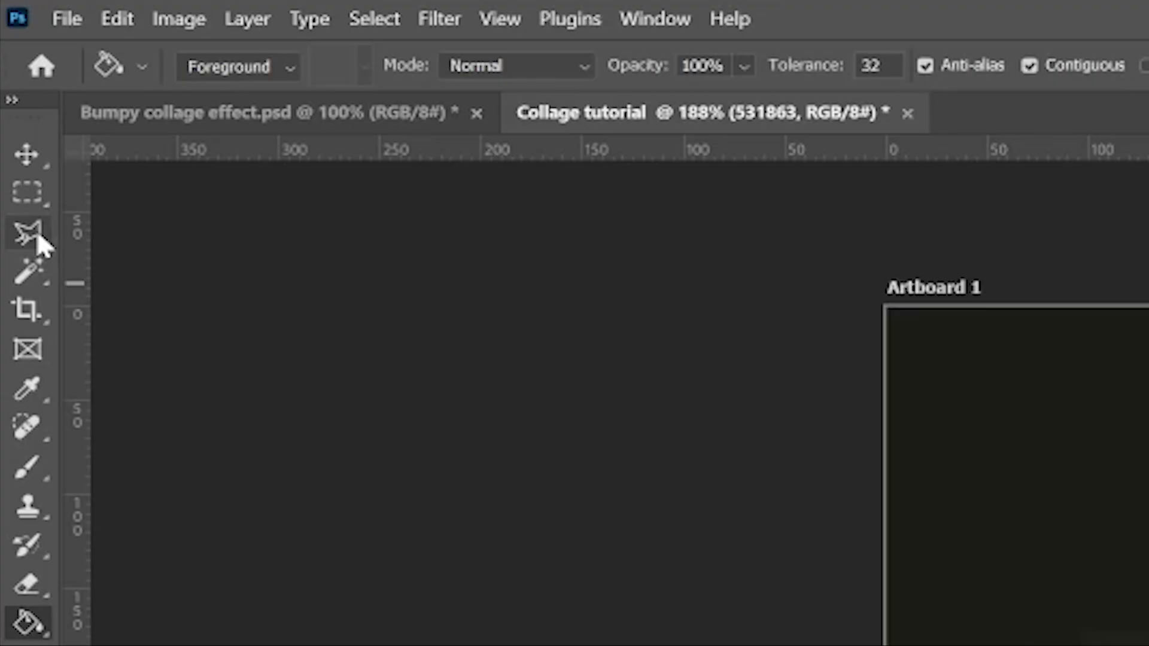
Step: Copy a polygonal piece covering the left-hand eye, cheek and mouth of photo 531863 to a new layer, and delete the source photo layer
left_click(12, 71)
left_click(498, 377)
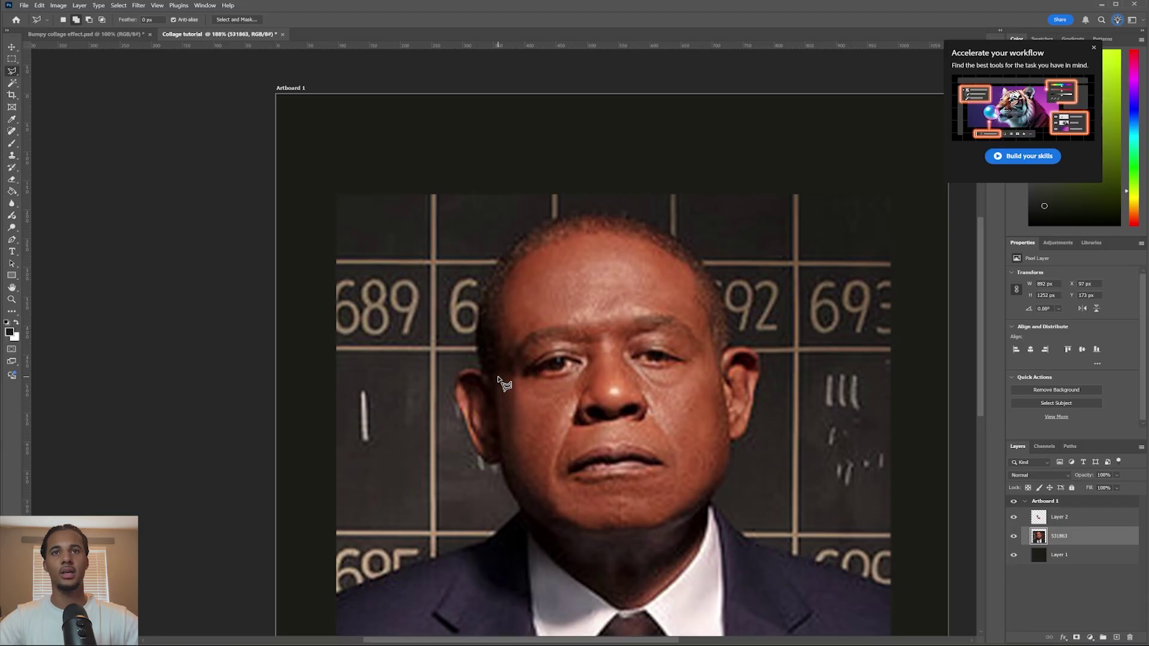
left_click(514, 333)
left_click(548, 320)
left_click(584, 334)
left_click(589, 370)
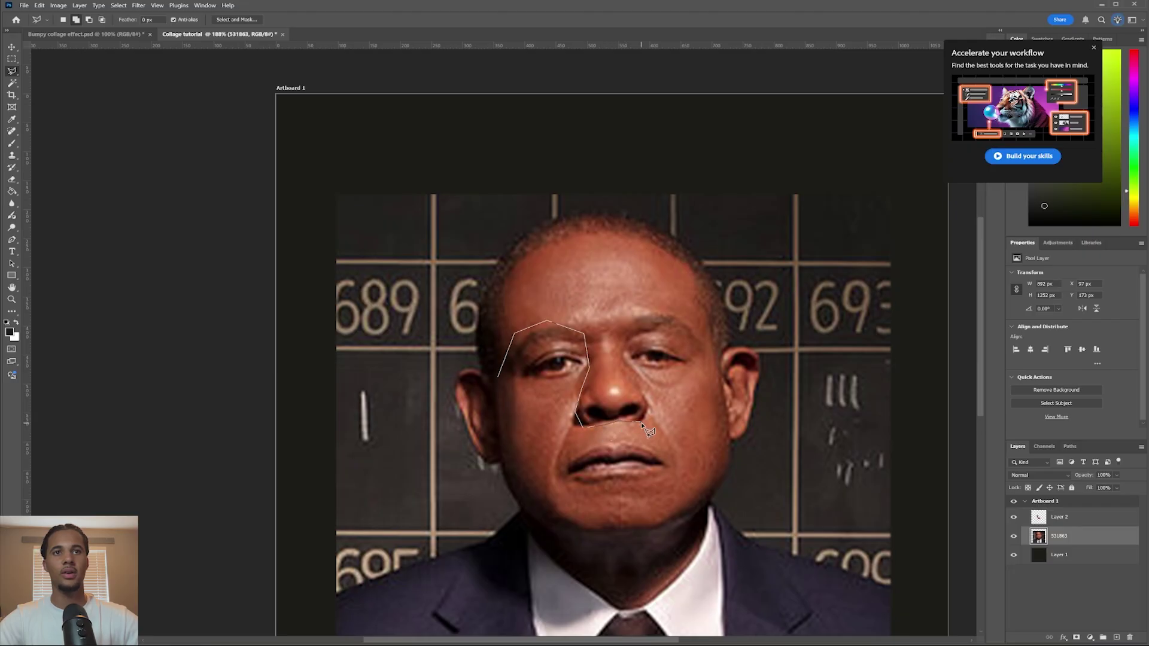
left_click(668, 450)
left_click(674, 476)
double_click(575, 496)
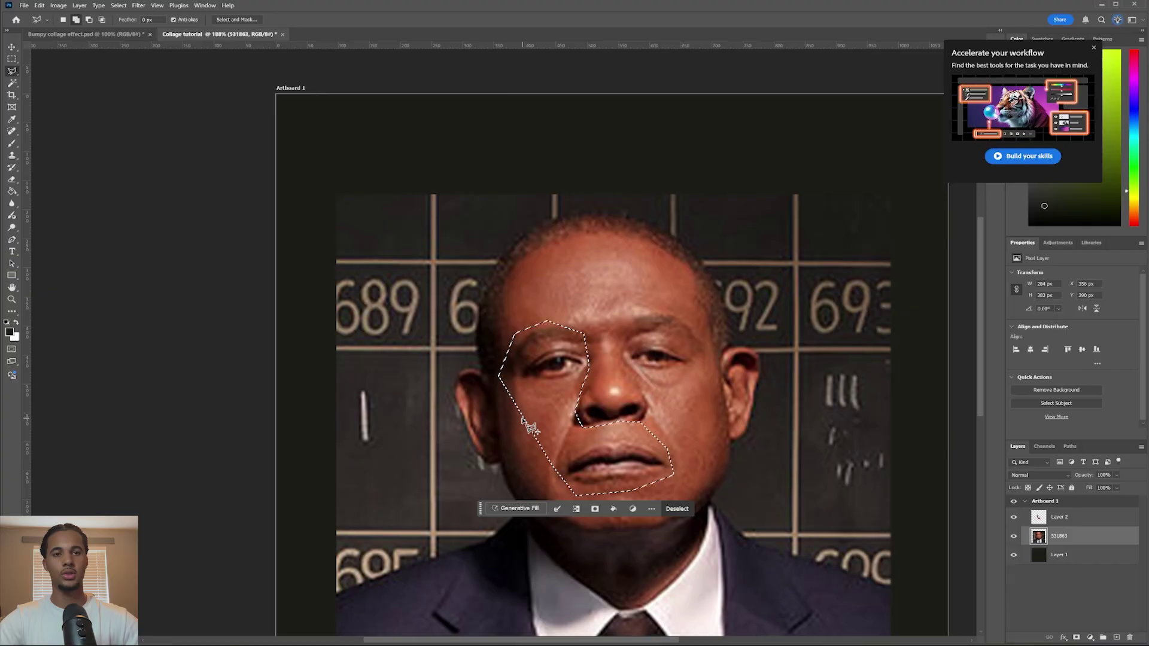
key("ctrl+j")
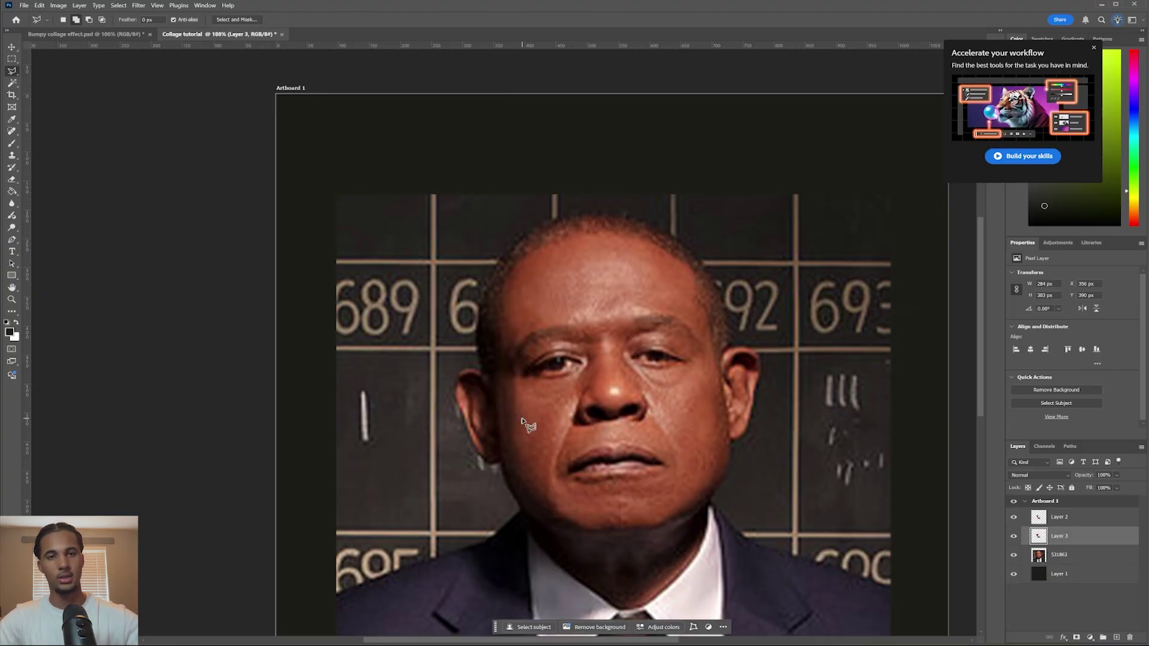
left_click(1084, 563)
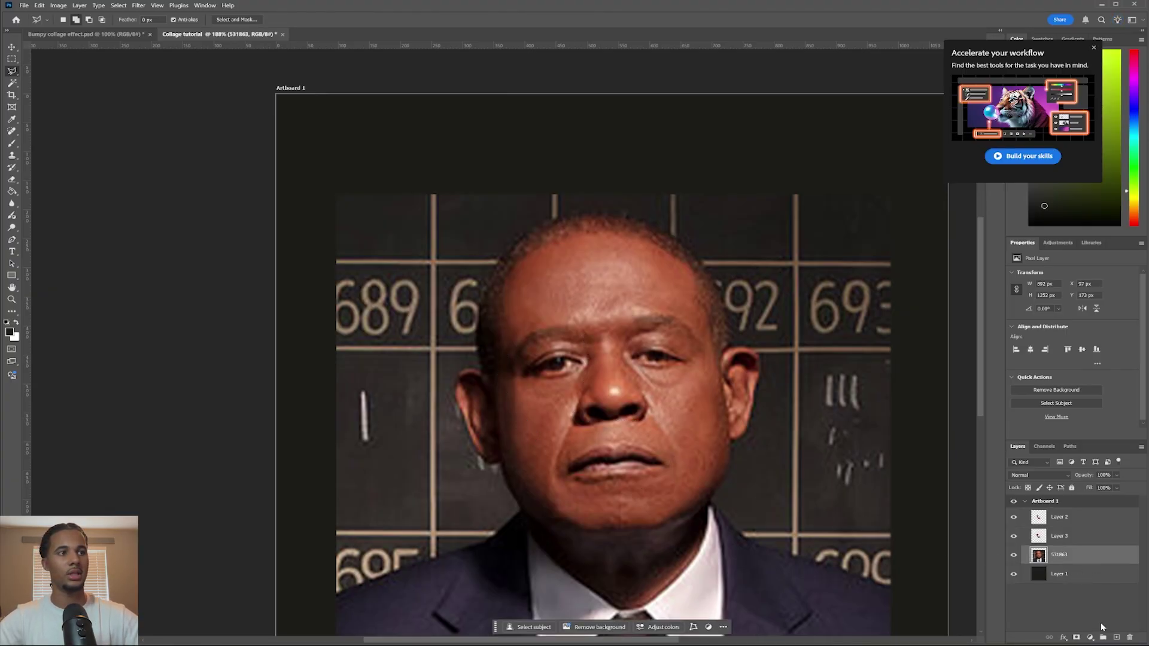
key("Delete")
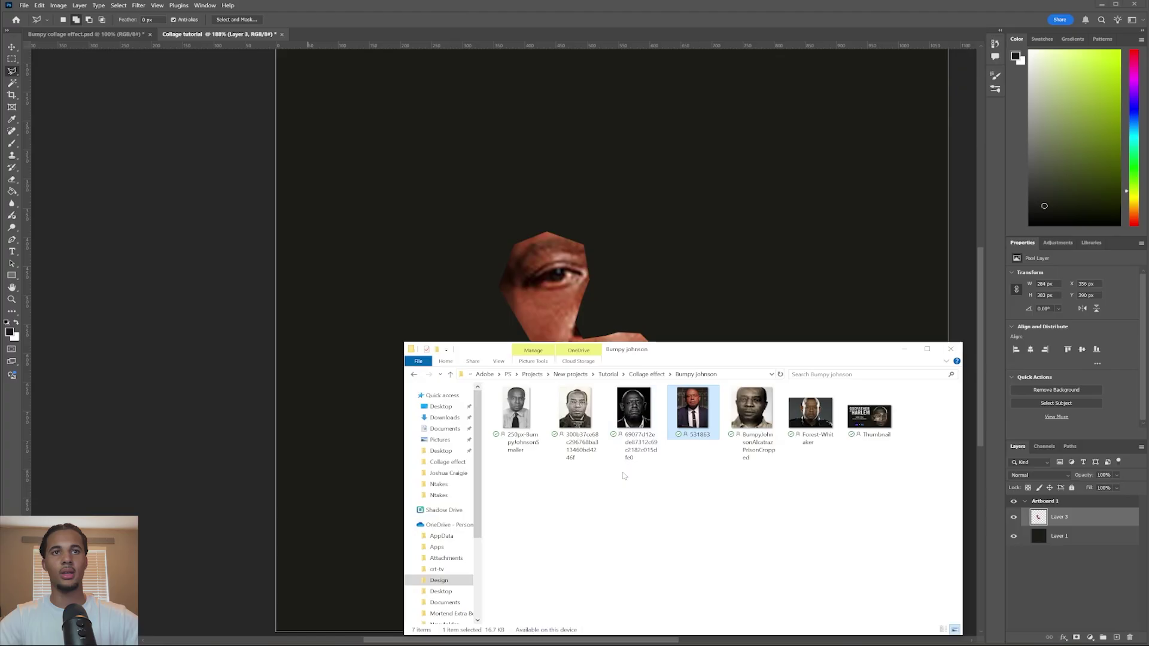
Step: Add a polygonal cutout of the mouth and moustache from the Forest-Whitaker photo as a new layer, and delete the source photo layer
left_click(632, 516)
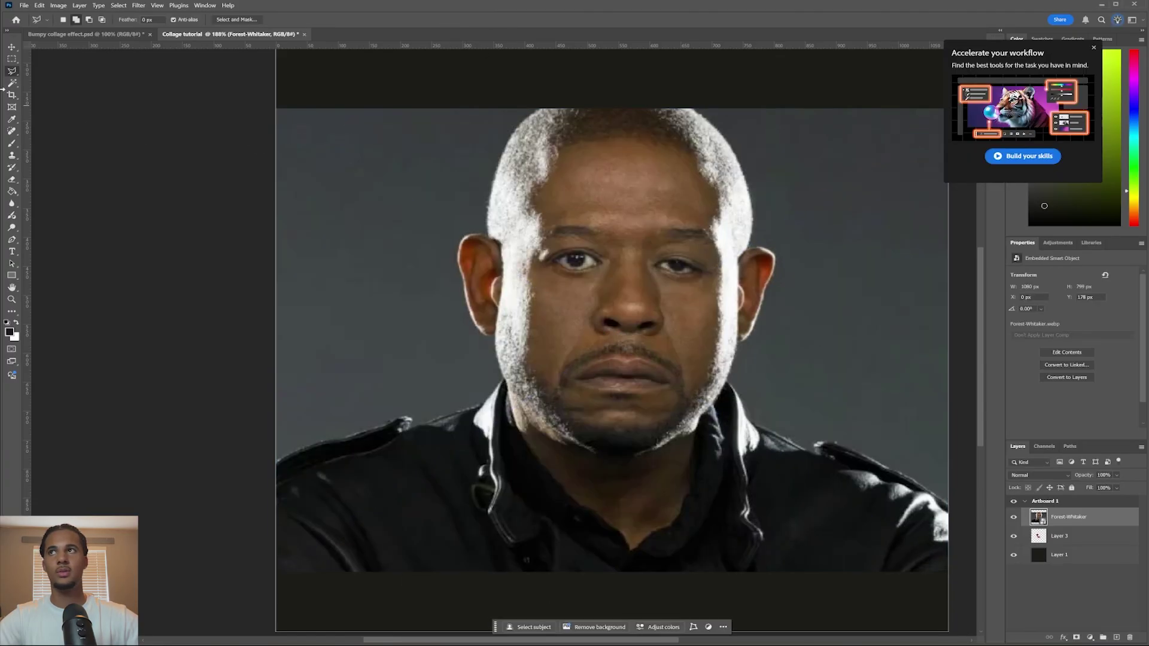
scroll(577, 371, "up", 6)
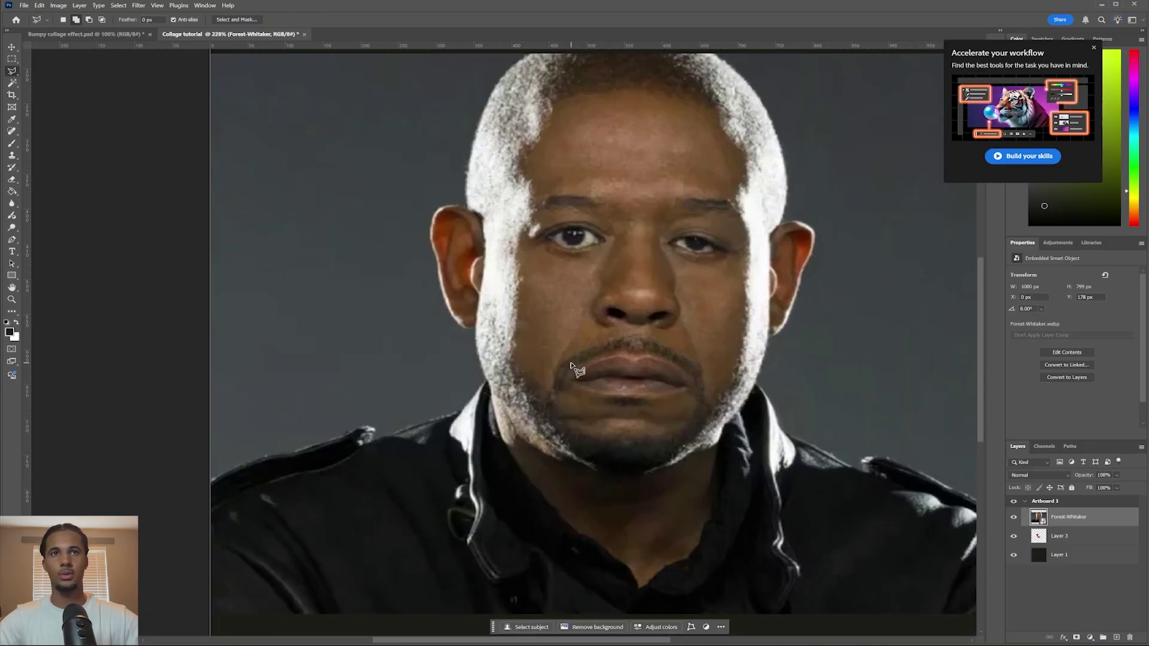
left_click(545, 388)
left_click(555, 355)
left_click(657, 322)
left_click(699, 333)
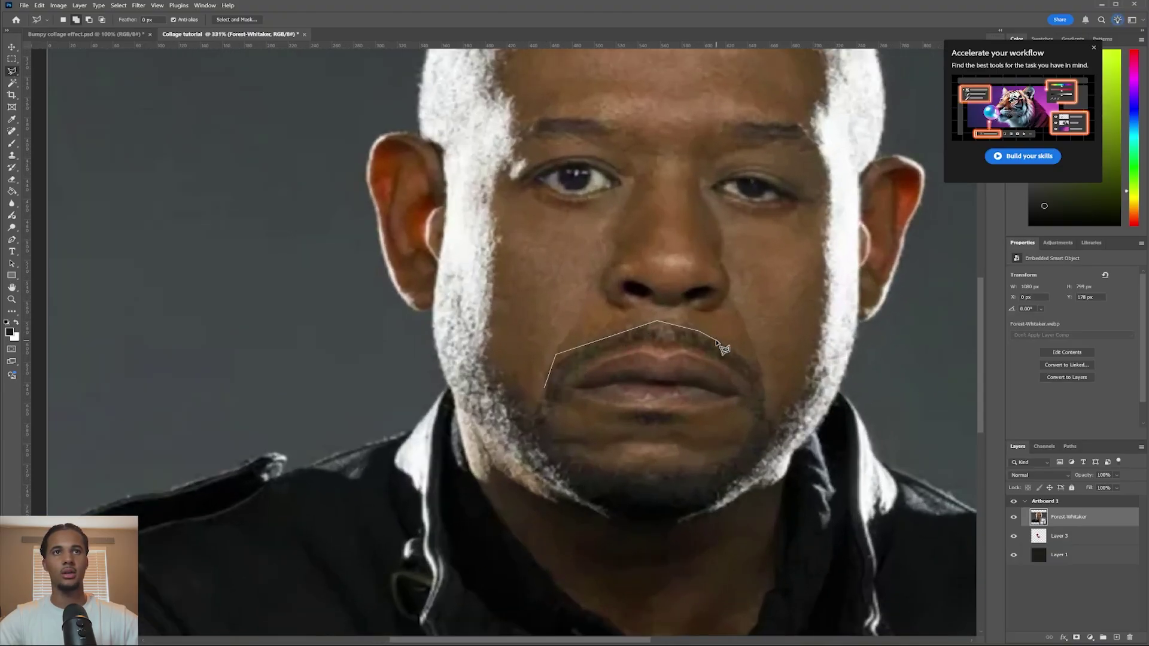
left_click(733, 347)
left_click(759, 374)
left_click(765, 413)
double_click(748, 429)
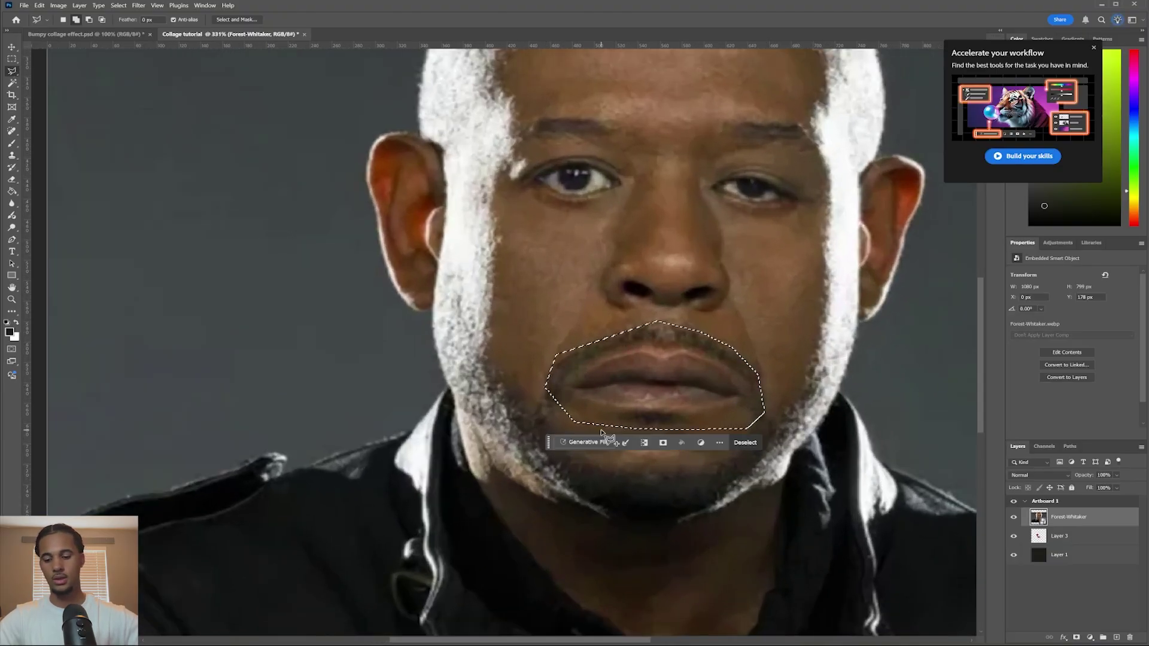
key("ctrl+j")
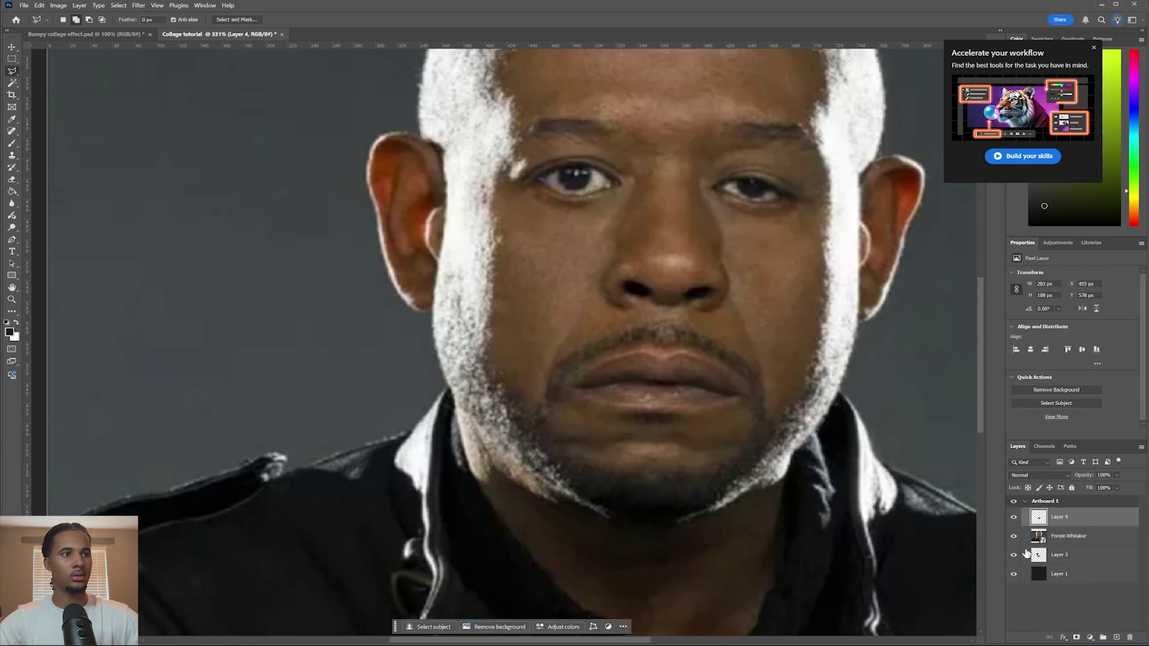
left_click(1070, 537)
left_click(1129, 639)
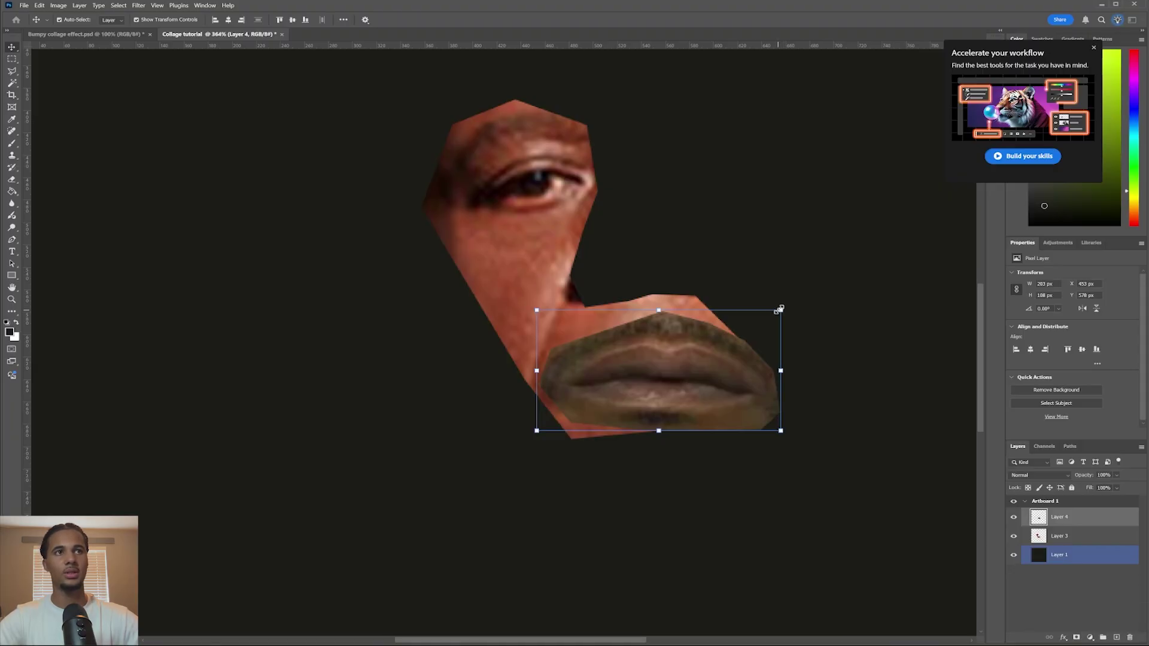
Step: Enlarge the mouth cutout to about 110%, rotate it about -8.5°, and position it over the mouth of the red face piece
left_click_drag(778, 309, 803, 259)
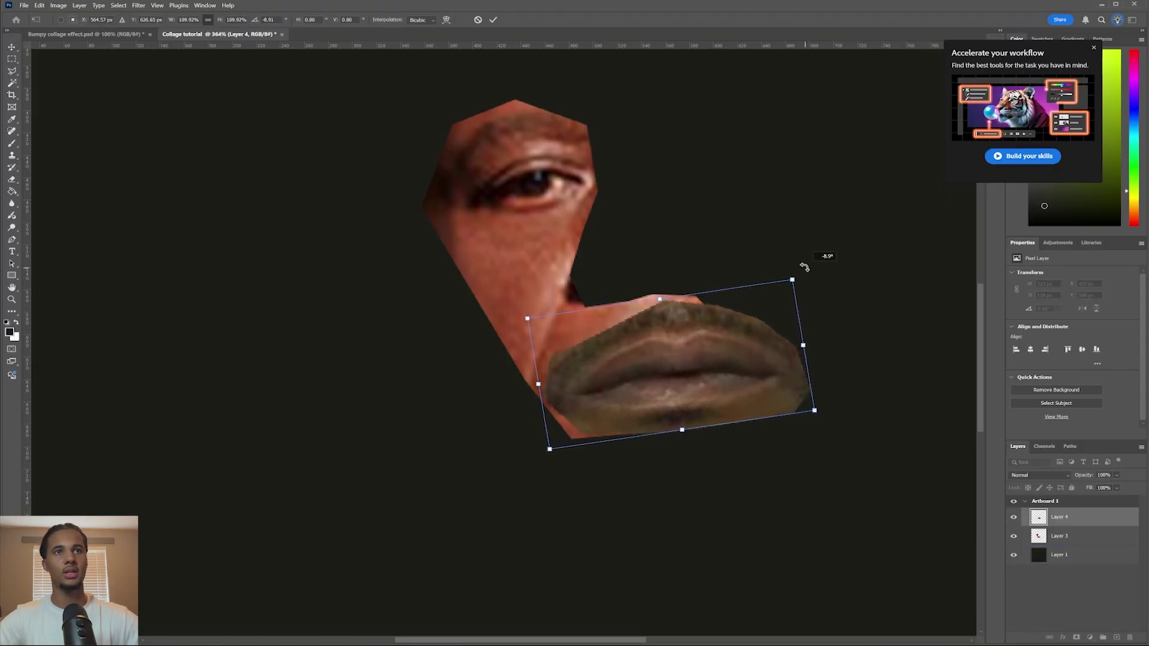
left_click_drag(691, 350, 657, 351)
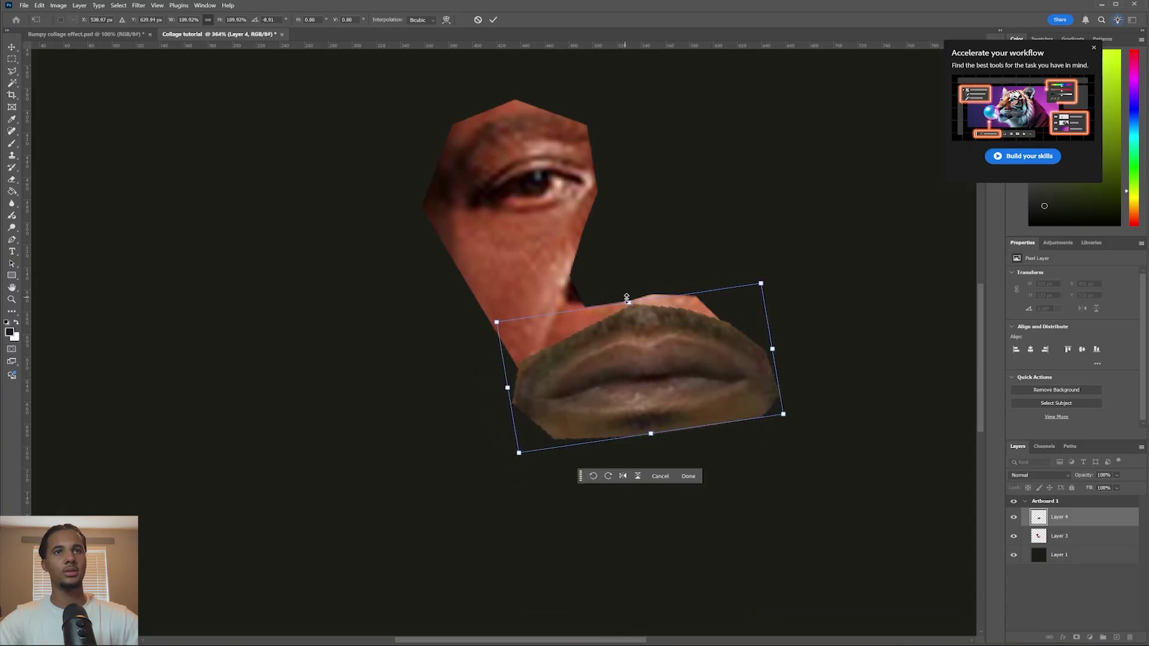
left_click_drag(629, 303, 629, 300)
left_click_drag(776, 270, 780, 273)
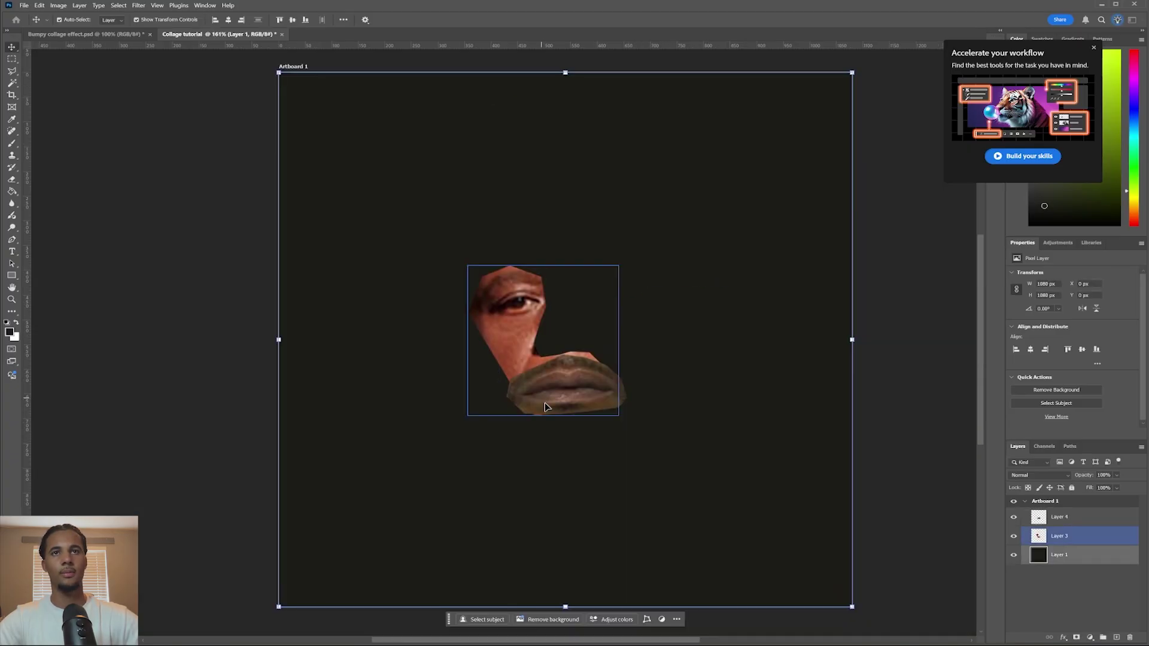
Step: Rotate the mouth cutout on Layer 4 by about -2.5° more and nudge it into line with the red face piece
scroll(545, 404, "up", 2)
scroll(549, 407, "up", 1)
left_click(573, 389)
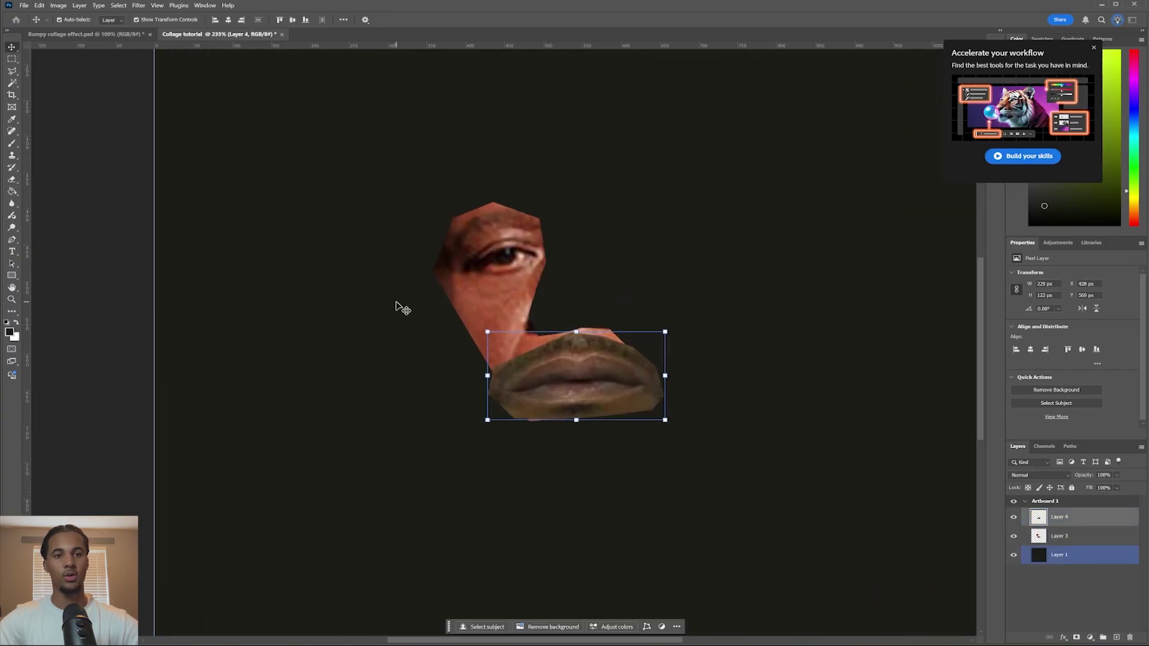
scroll(683, 323, "up", 1)
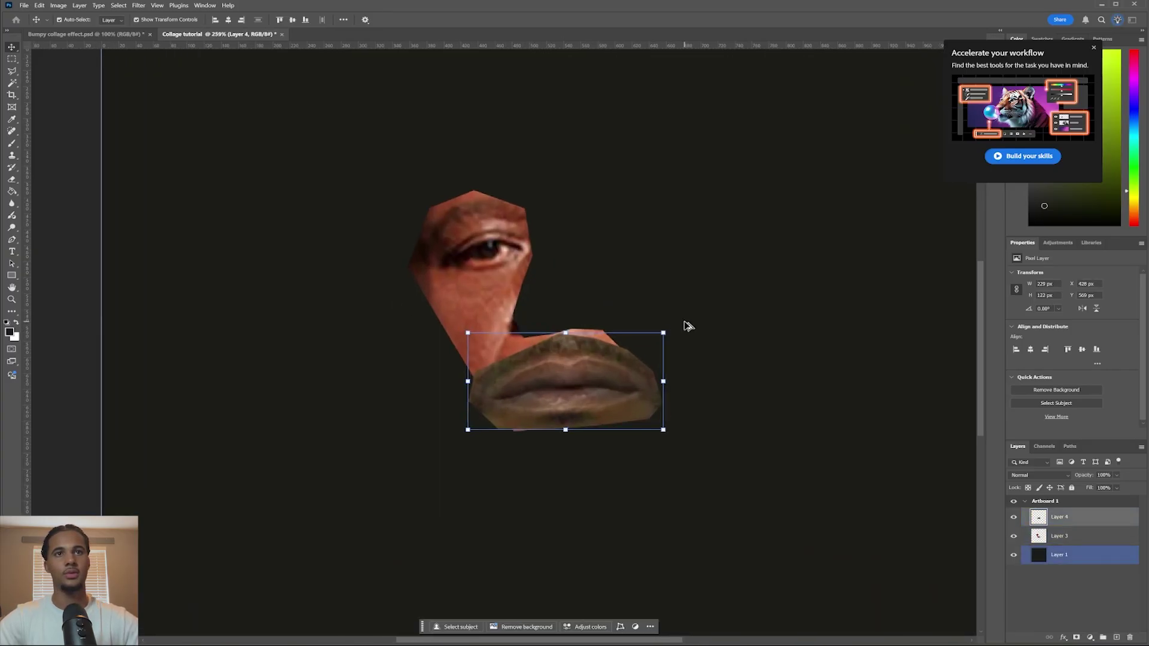
left_click_drag(662, 329, 680, 313)
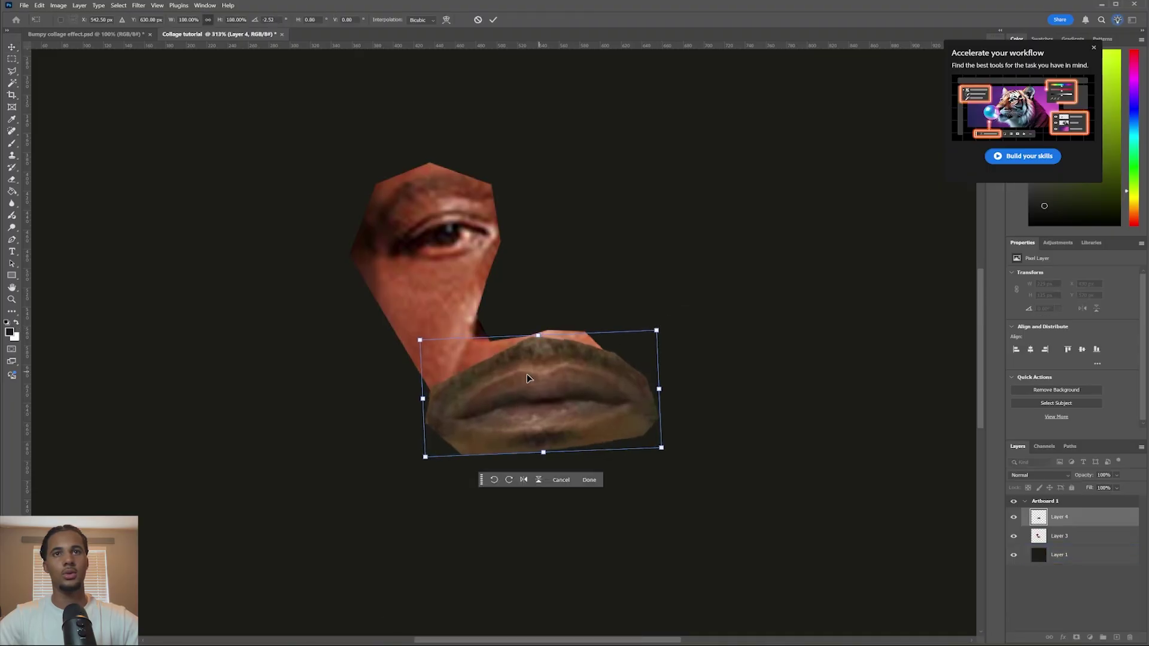
mouse_move(526, 375)
left_mouse_down()
mouse_move(517, 398)
mouse_move(515, 381)
left_mouse_up()
key("Return")
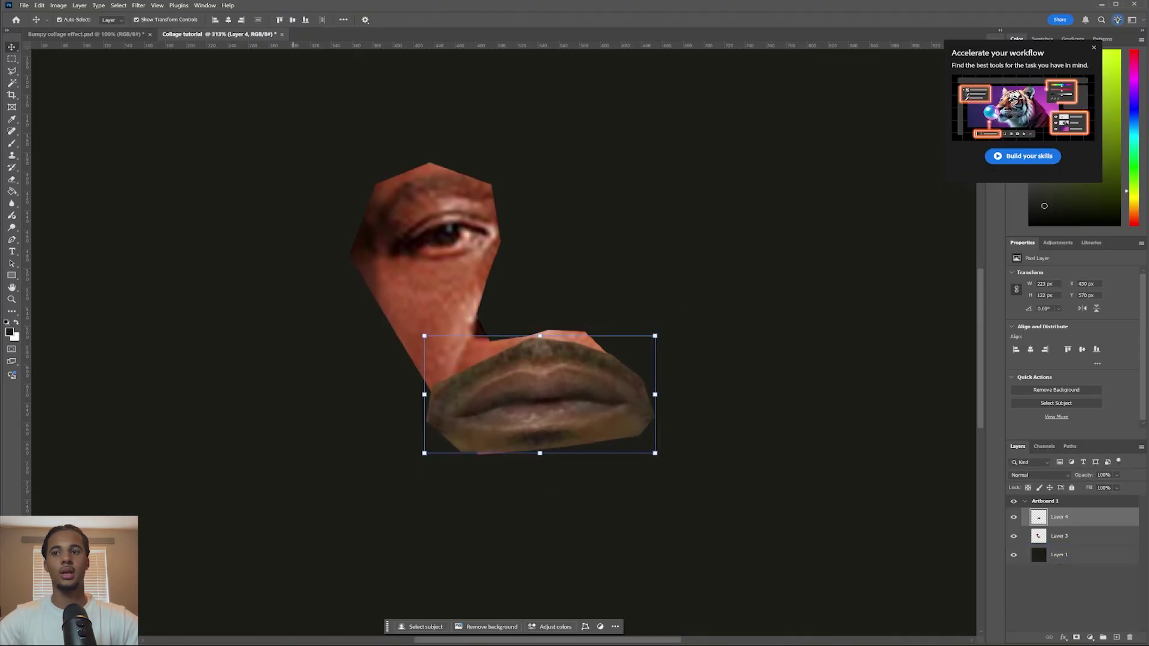
Step: Place the black-and-white portrait whose file name starts with 69077d12 and lower its layer opacity to 32%
key("alt+Tab")
left_click(634, 500)
left_click(628, 403)
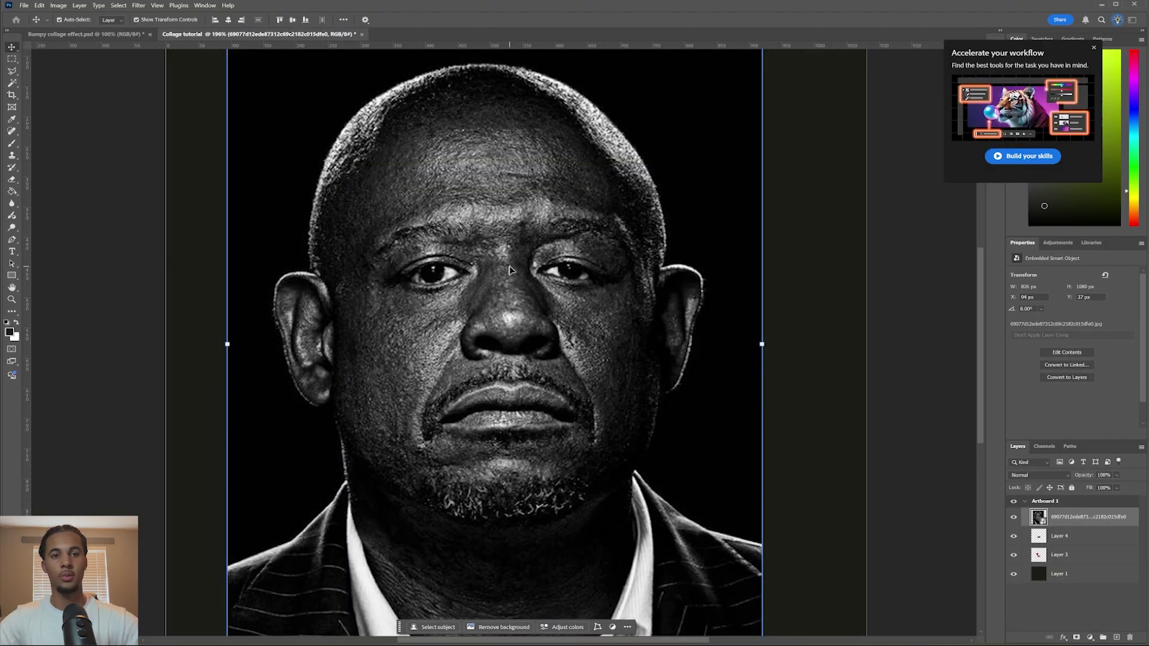
left_click(1117, 476)
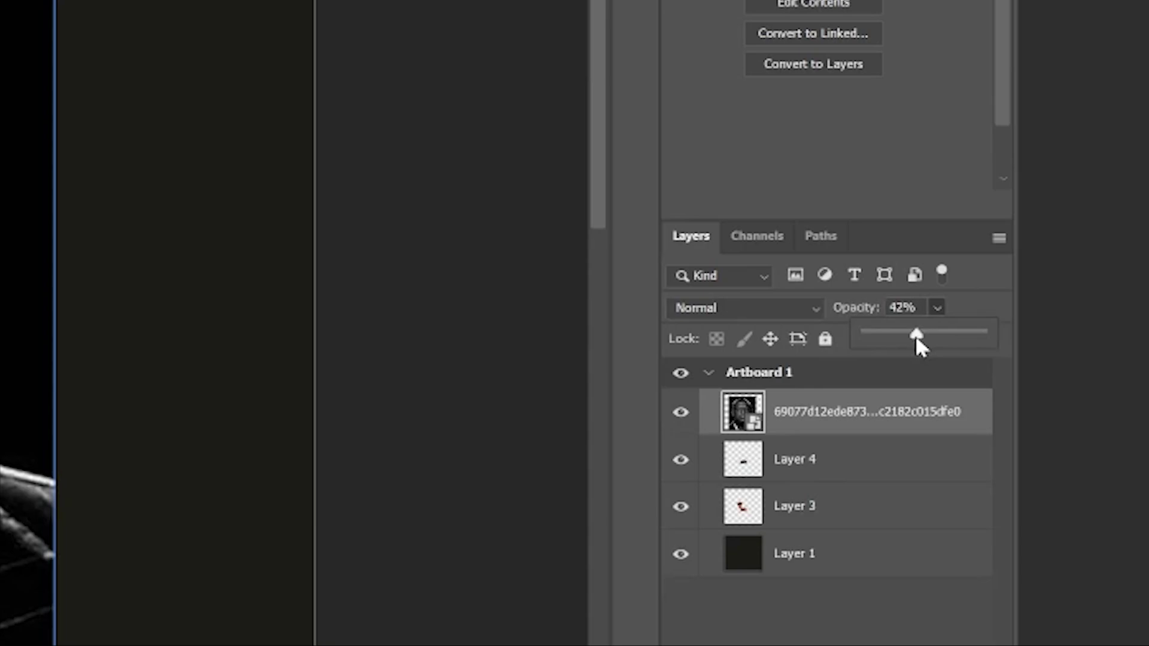
left_click_drag(917, 339, 904, 341)
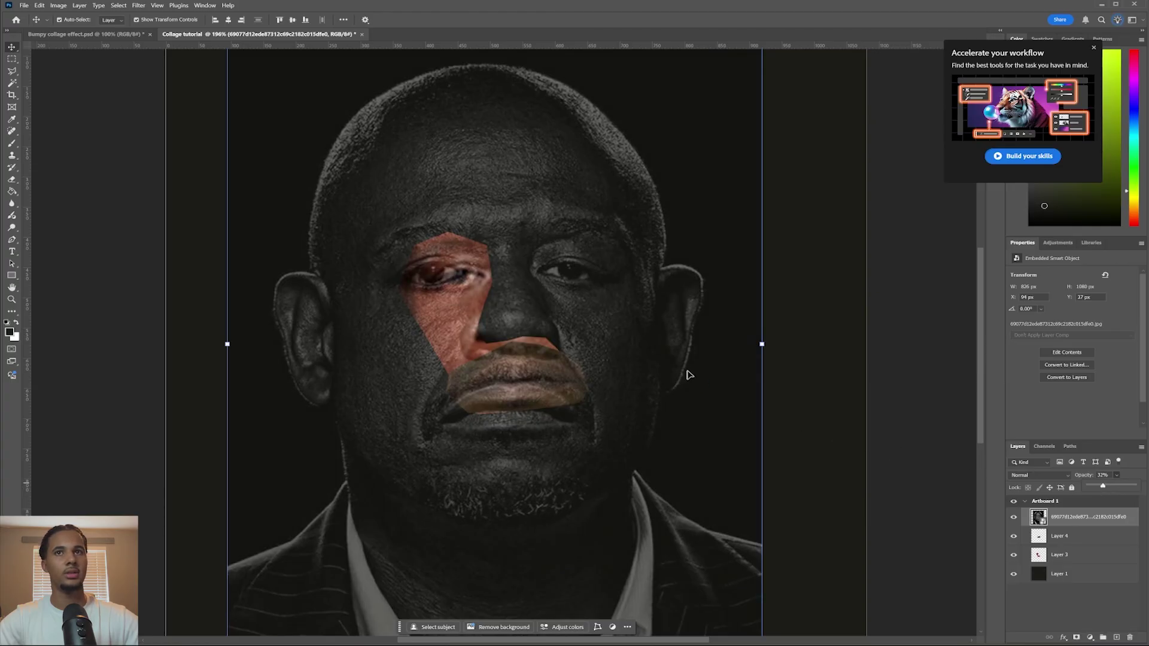
Step: Scale the black-and-white portrait to about 32.8% and rotate it about -2.4° to match the eye and mouth cutouts, restoring its opacity to 100%
left_click_drag(762, 344, 667, 354)
left_click_drag(367, 296, 420, 286)
scroll(760, 91, "up", 2)
left_click_drag(756, 95, 748, 78)
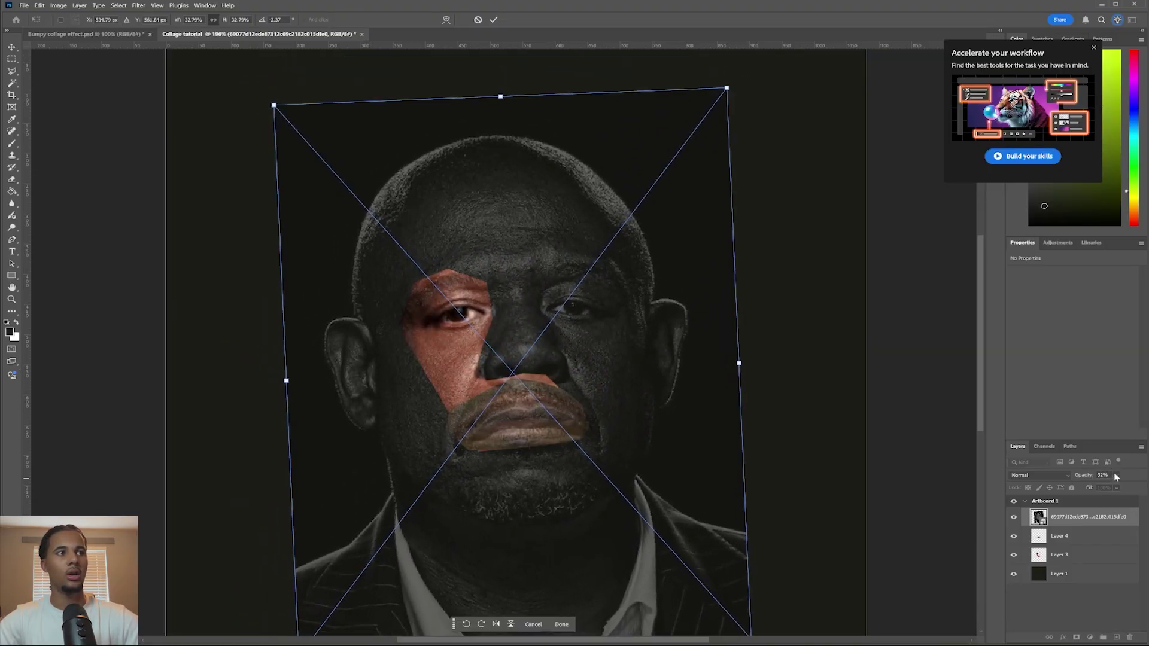
left_click_drag(1118, 481, 1141, 485)
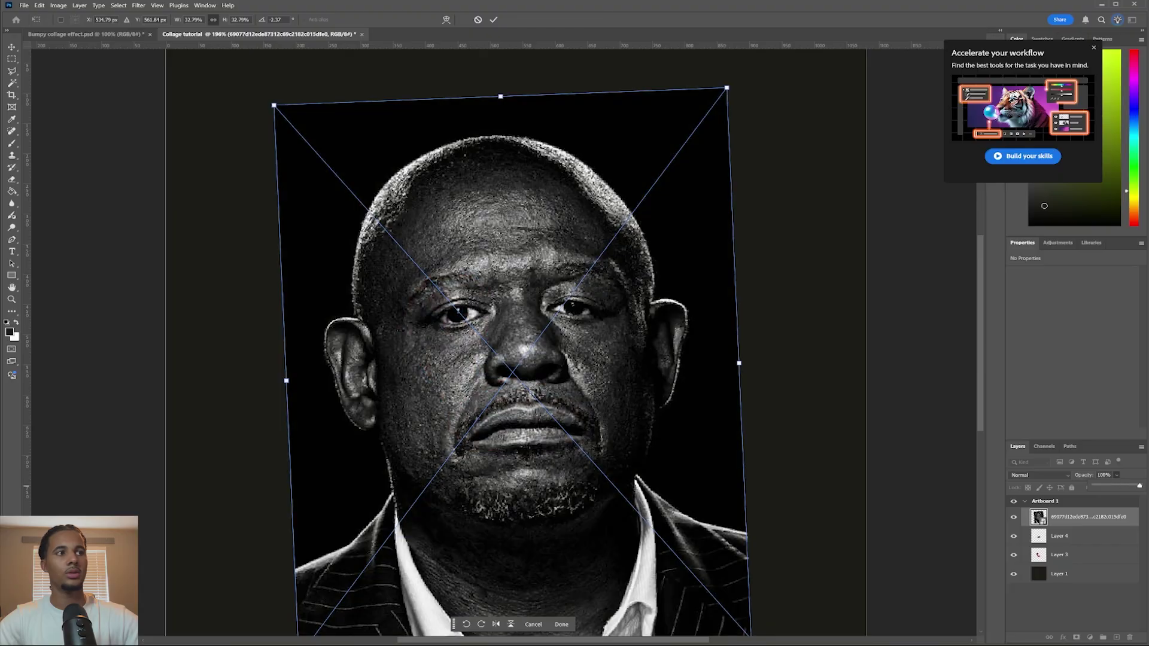
left_click(493, 20)
Step: Copy a polygonal cutout around the left-hand eye of the black-and-white portrait to a new layer
left_click(13, 71)
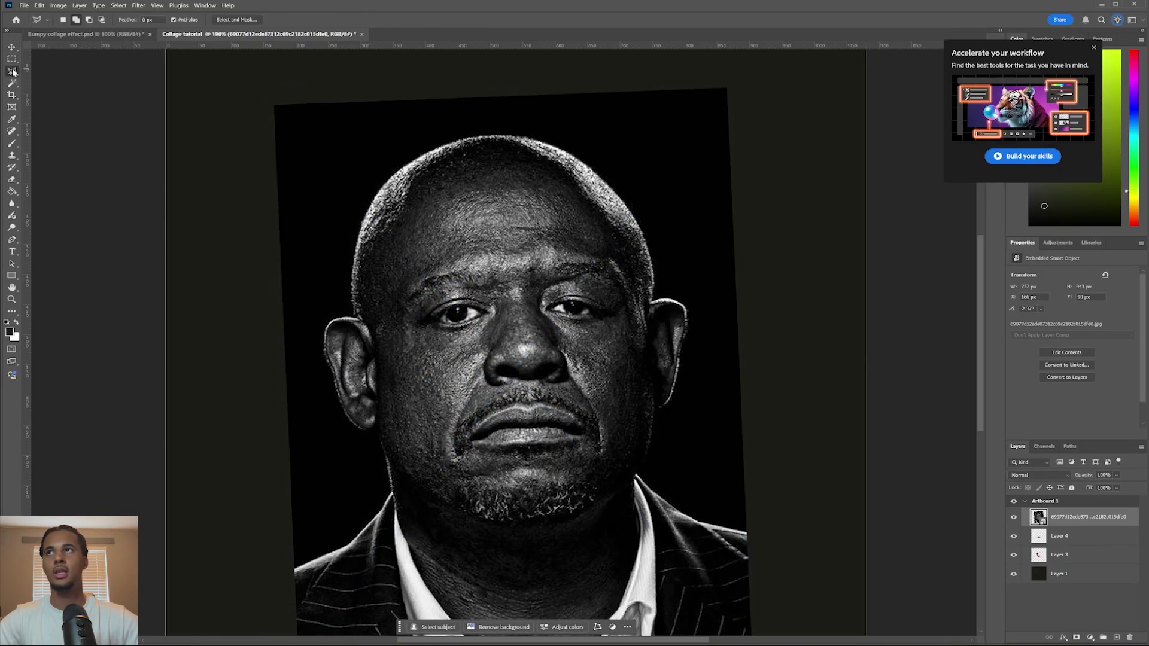
scroll(455, 263, "up", 2)
left_click(364, 361)
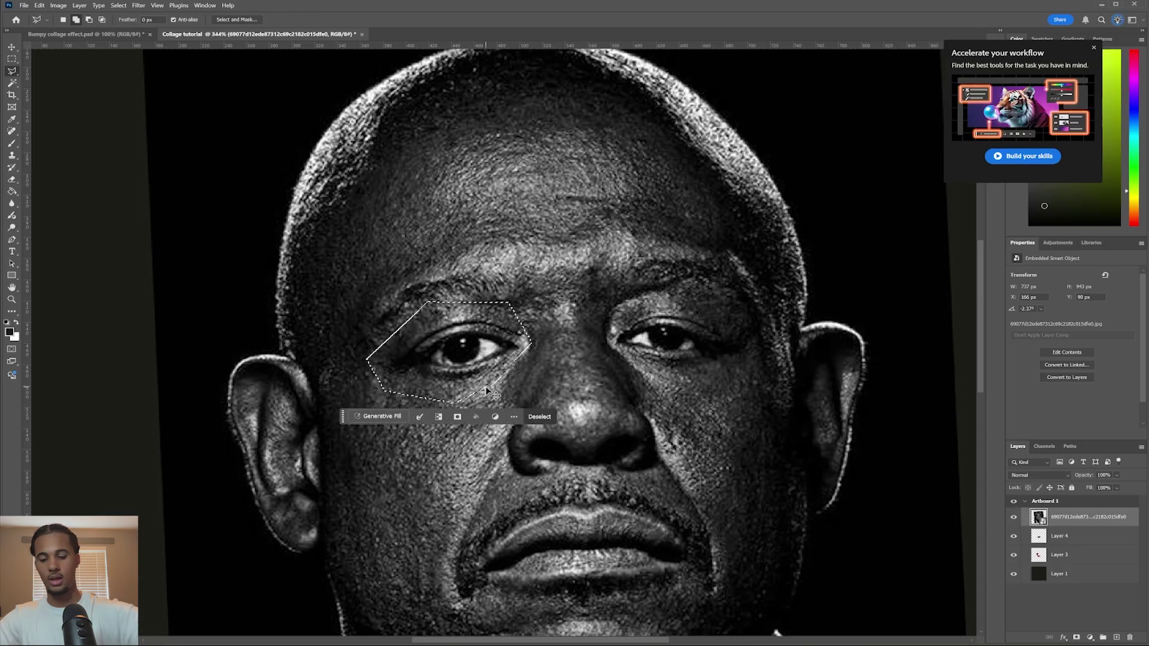
key("ctrl+j")
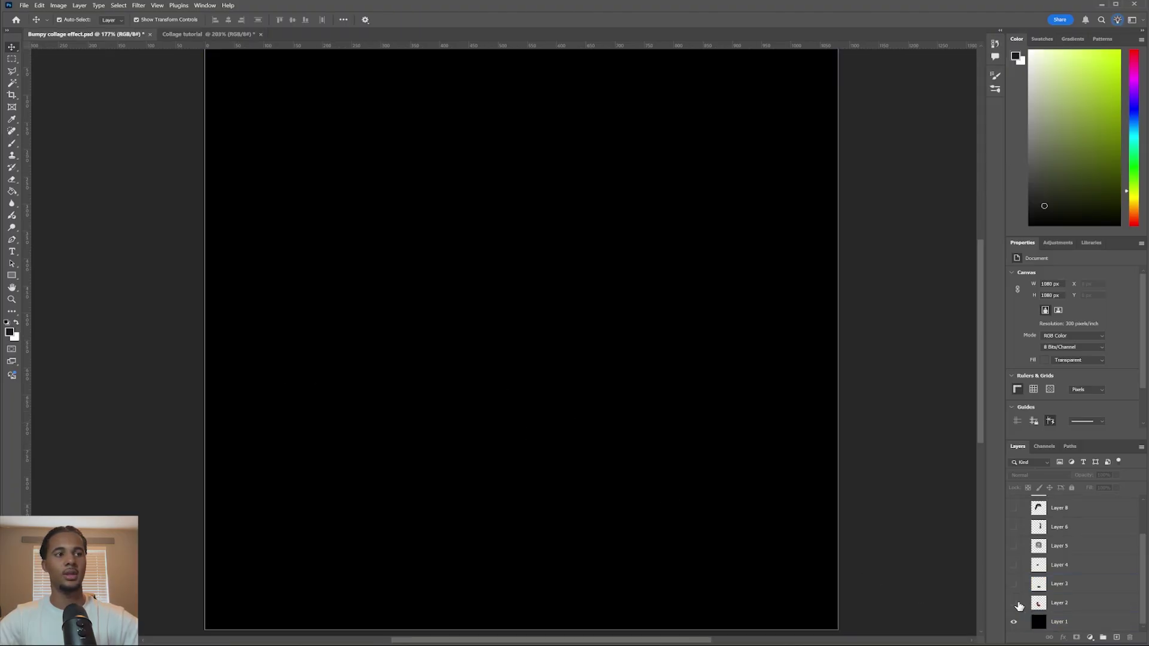
Step: Make all the hidden face cutout layers above the black background layer visible again
left_click(1014, 602)
left_click_drag(1016, 588, 1014, 509)
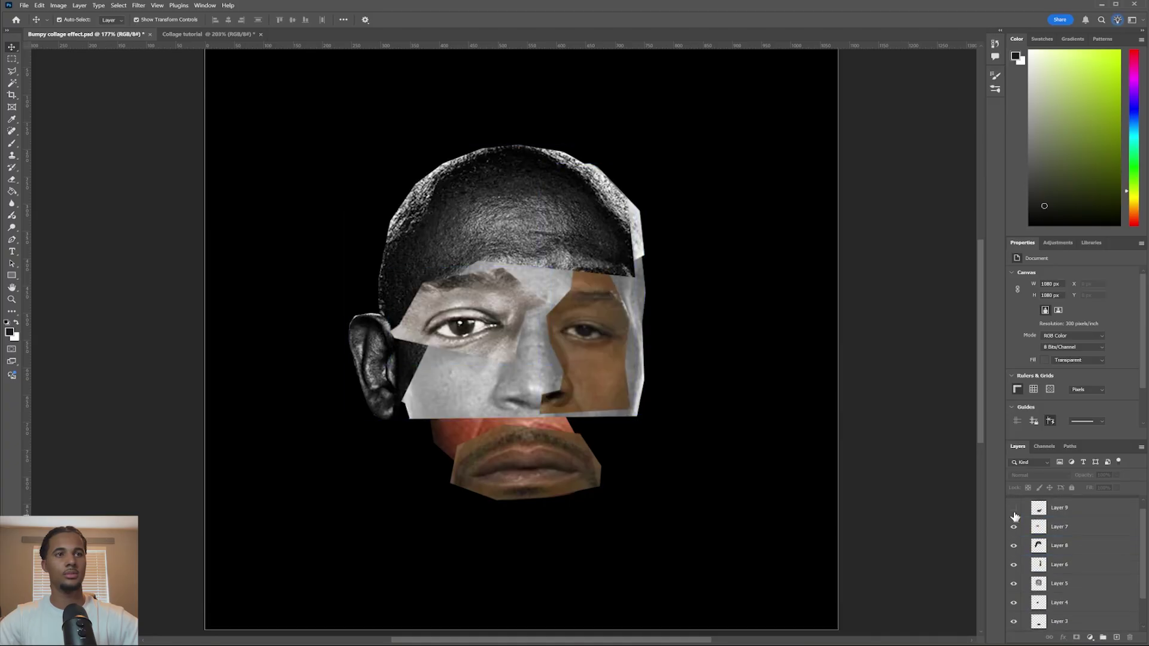
scroll(677, 482, "down", 2)
scroll(677, 483, "down", 1)
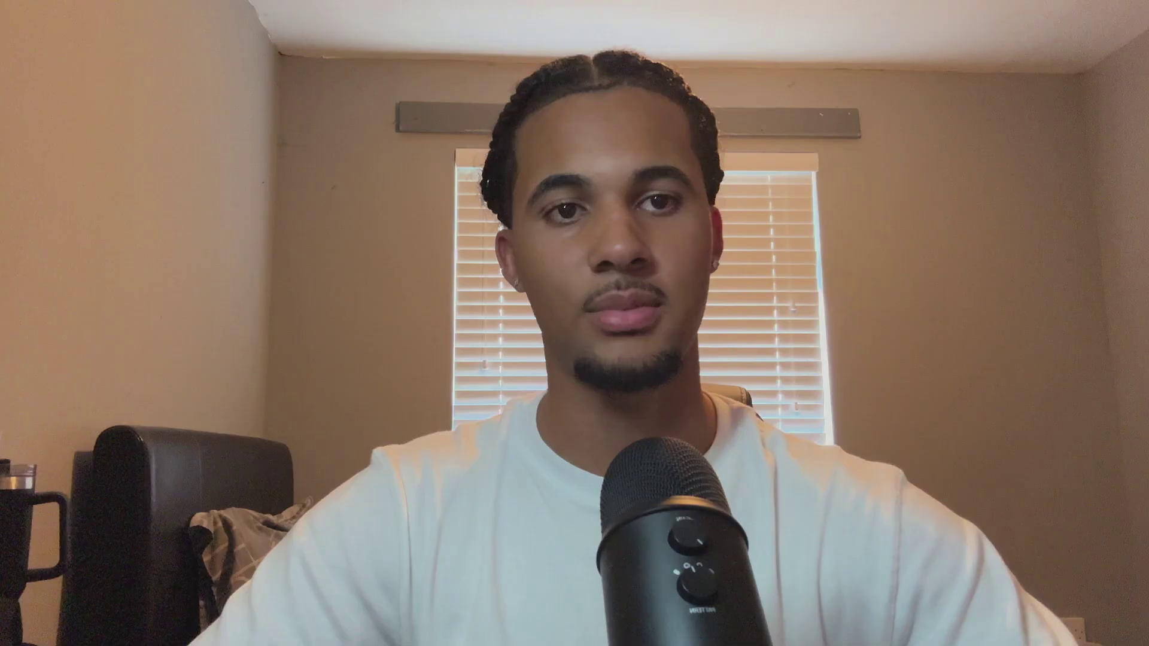
Step: Create a new document and place the gray fabric photo flush with the artboard's upper edge
key("ctrl+n")
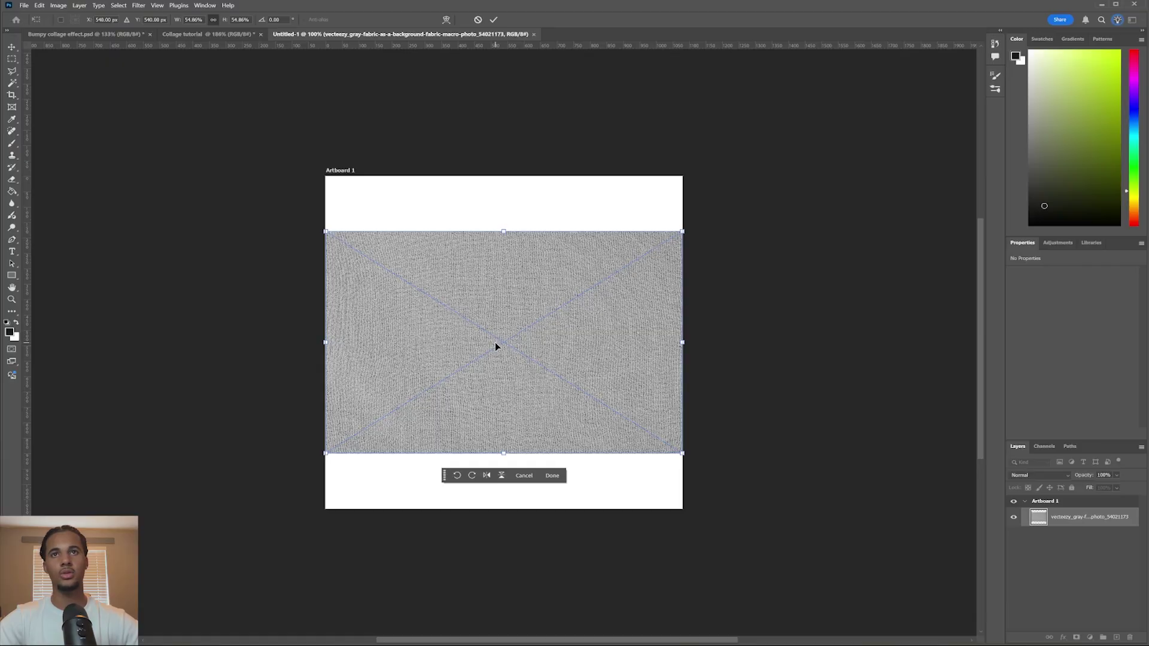
left_click_drag(494, 343, 494, 290)
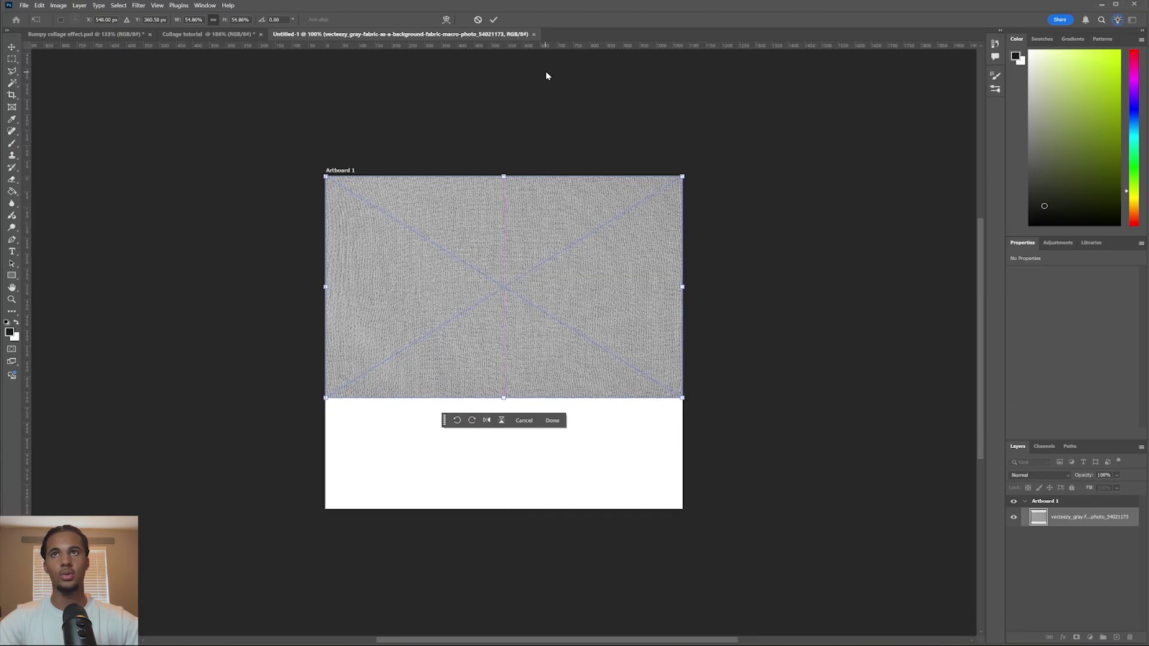
left_click(493, 21)
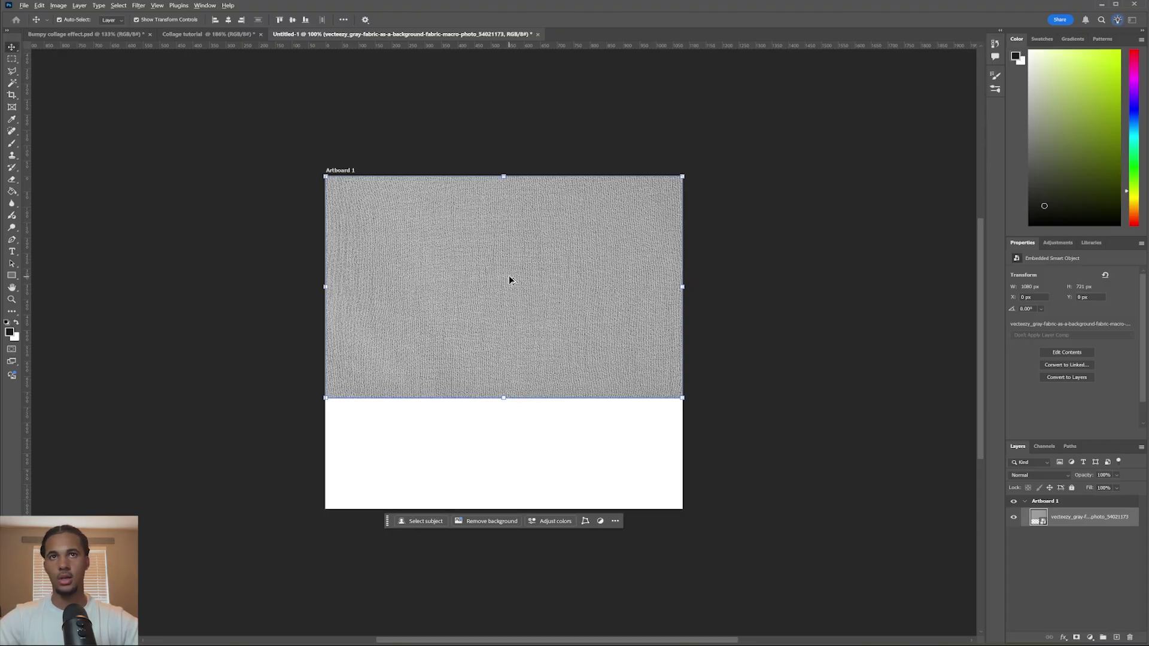
Step: Duplicate the fabric texture downward to cover the rest of the artboard and merge both copies into one layer
left_click_drag(509, 235, 511, 458)
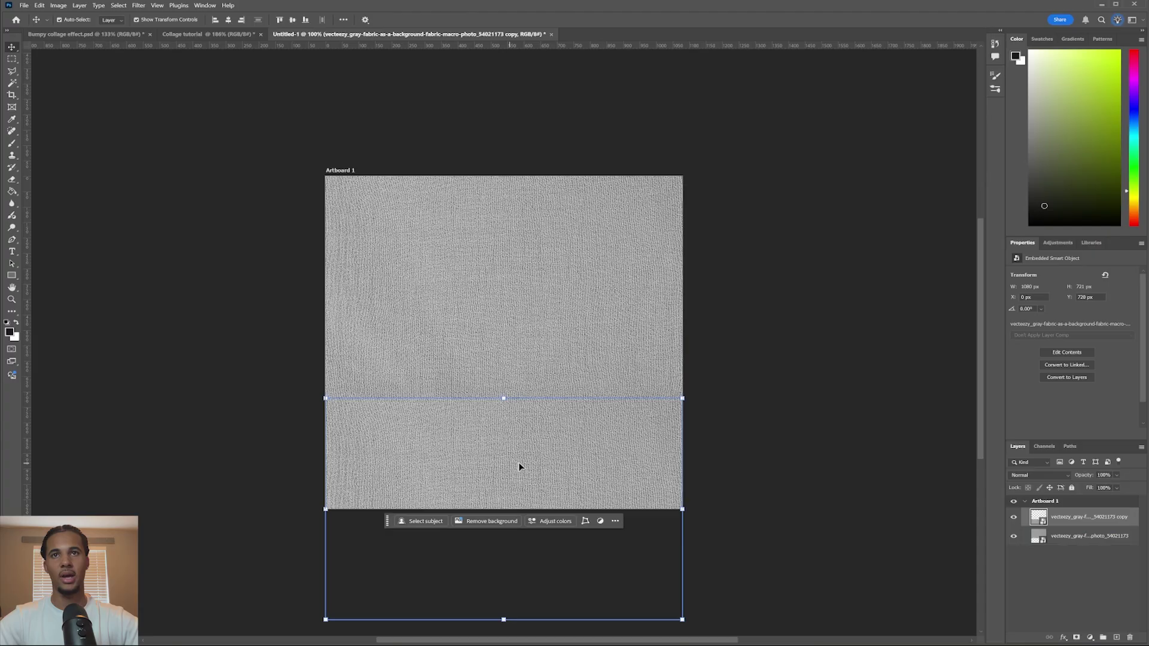
left_click(548, 302, "shift")
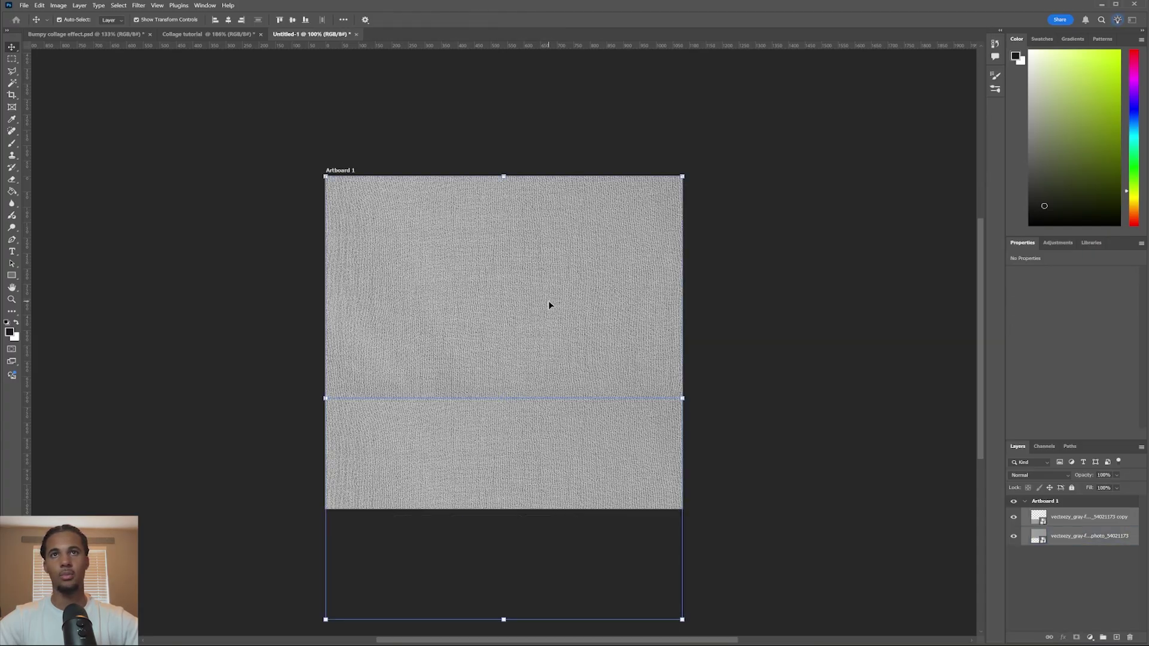
key("ctrl+e")
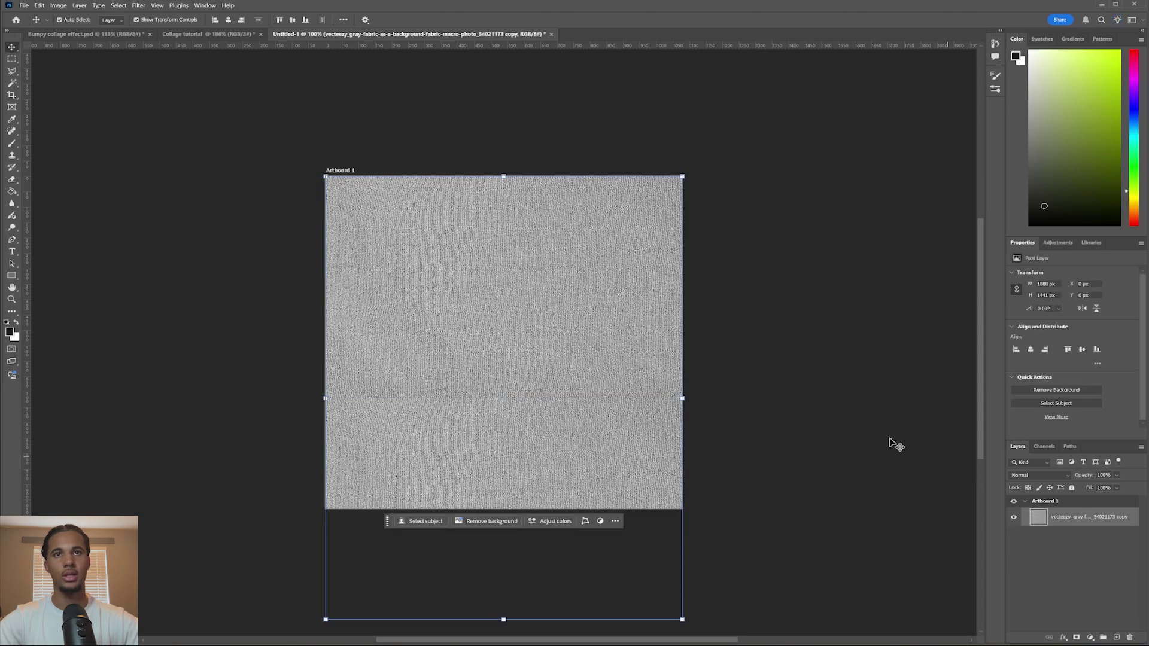
left_click_drag(541, 401, 552, 372)
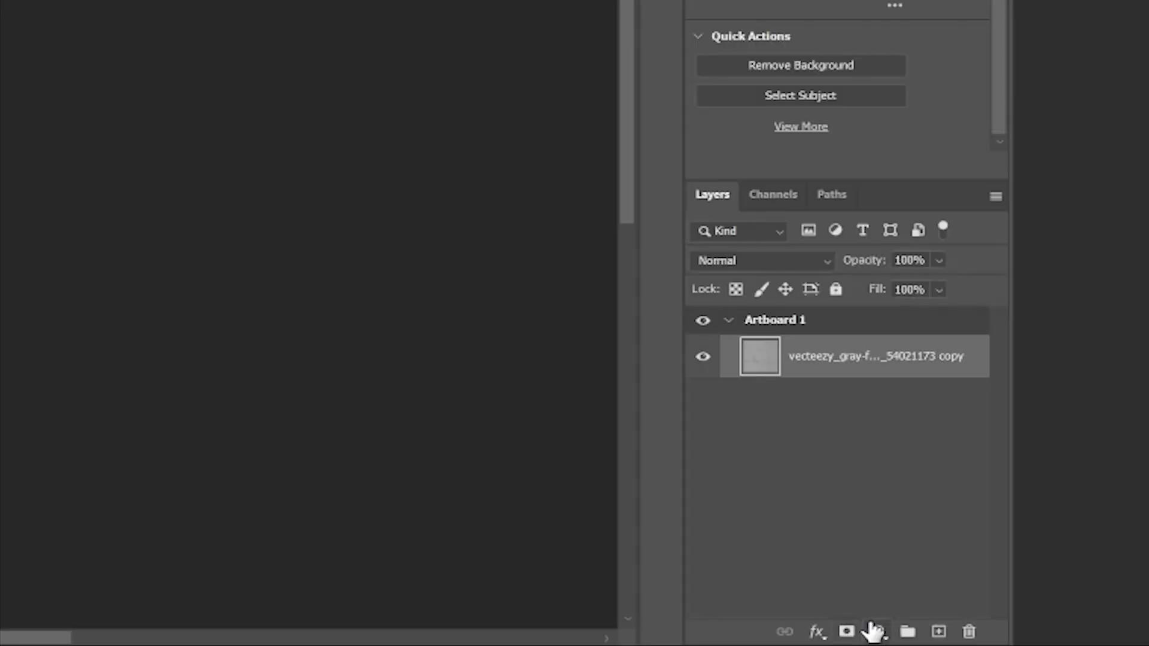
Step: Darken the fabric texture into a high-contrast black grain with a Curves adjustment layer (input 207, output 69) and save the document
left_click(876, 631)
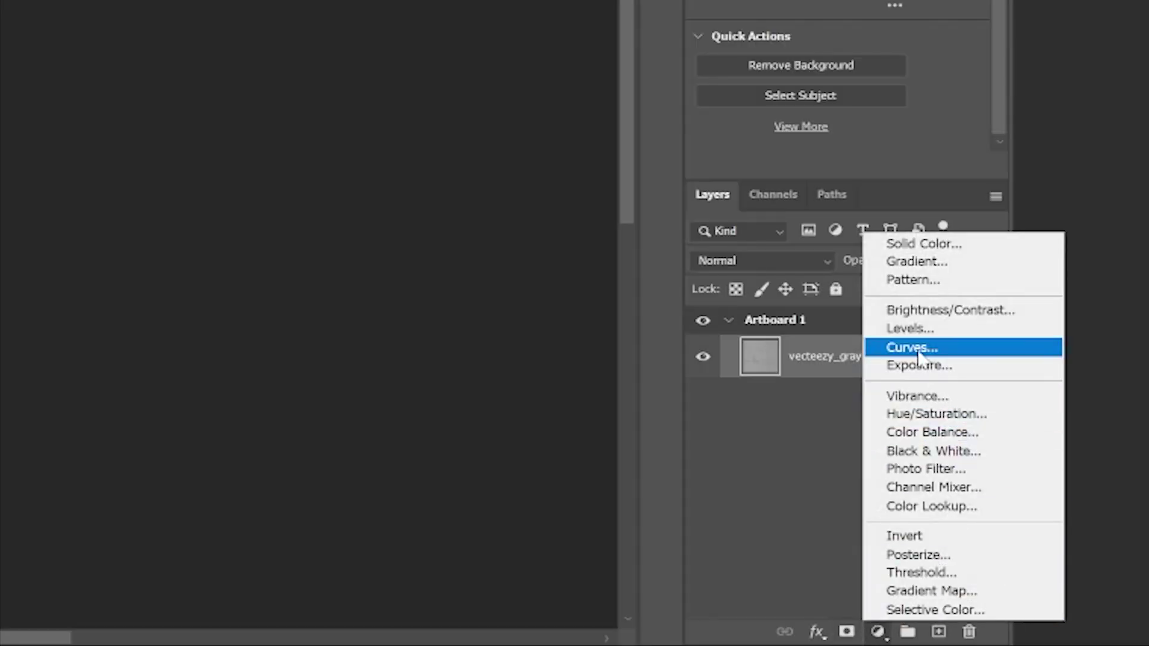
left_click(890, 345)
left_click_drag(995, 360, 1044, 398)
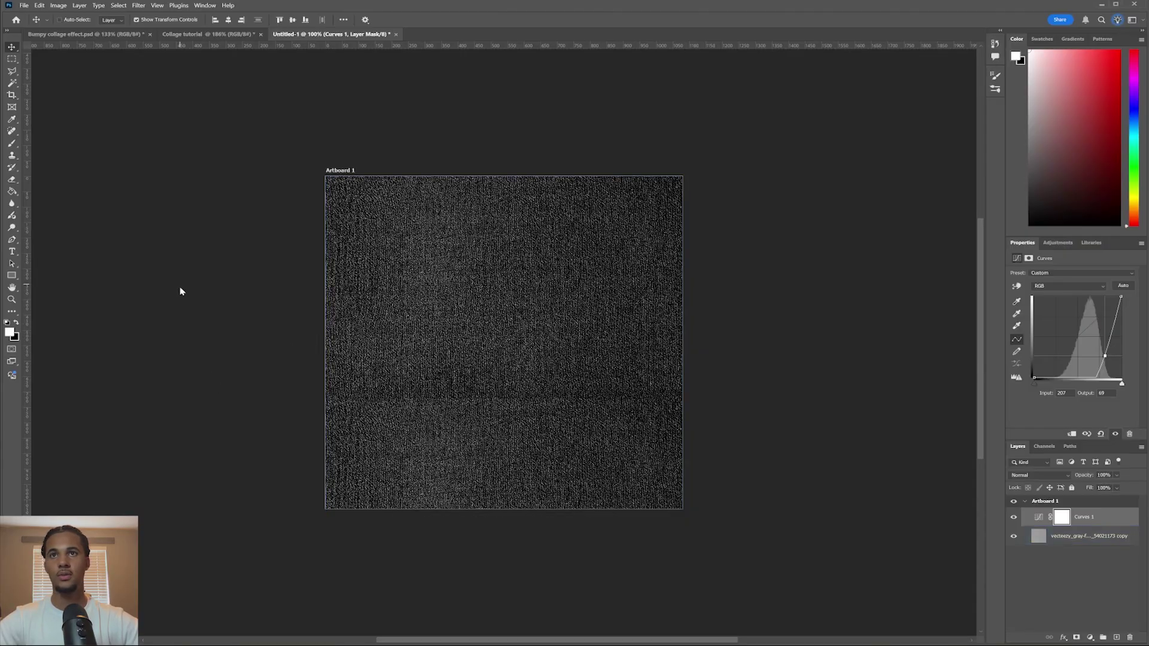
key("ctrl+s")
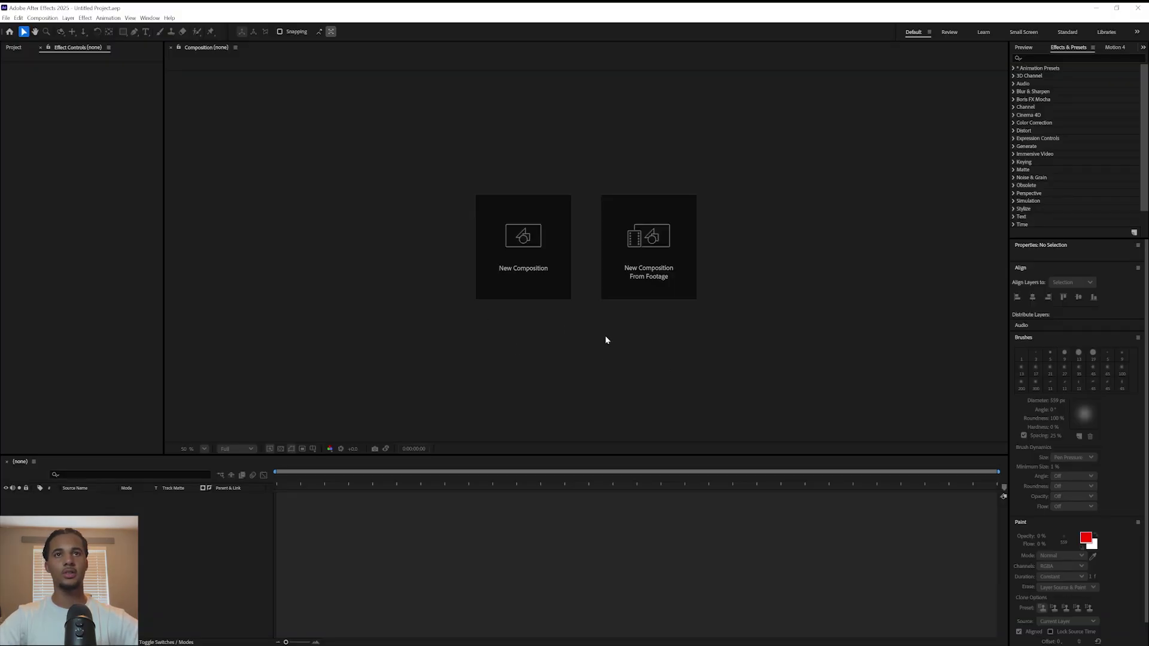
Step: Switch to After Effects and start a new composition with a width and height of 1080 px
left_click(524, 254)
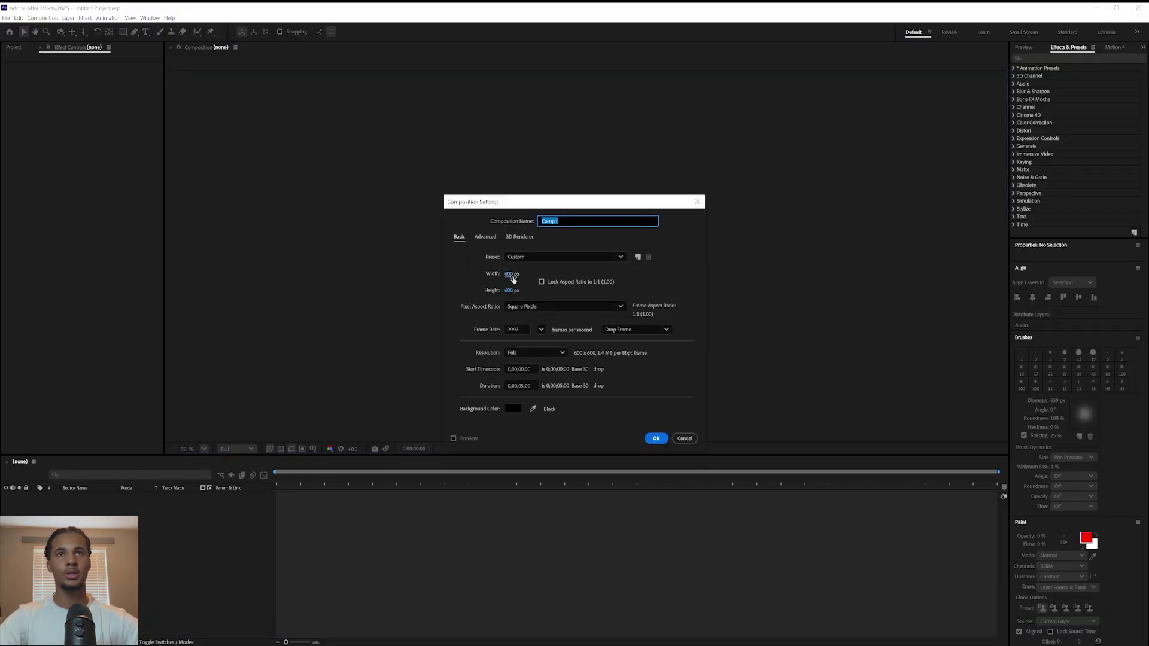
left_click(512, 274)
type("10")
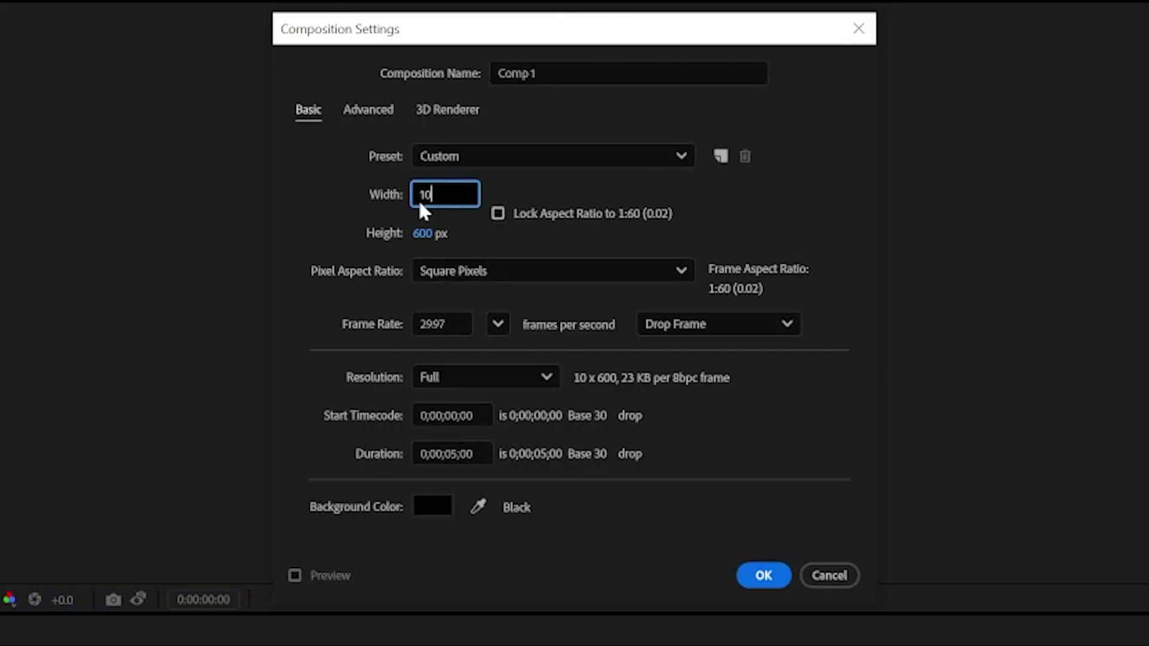
type("80")
left_click(415, 237)
type("1")
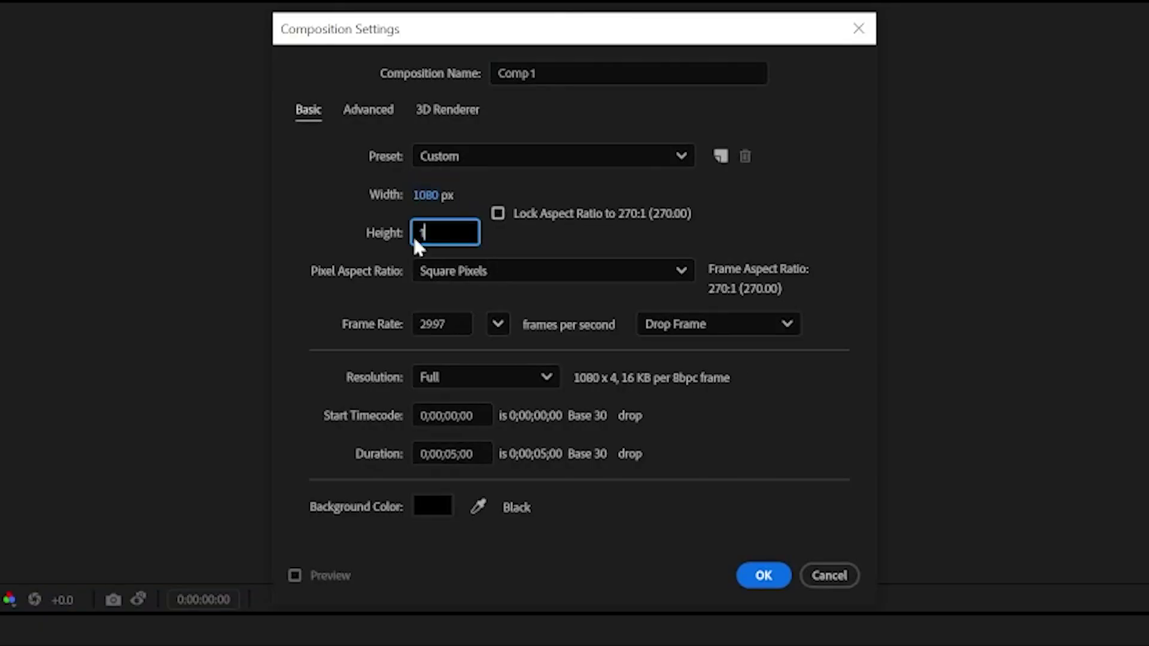
type("080")
Step: Name the composition "collage tutorial" and create it at 29.97 fps with a 5-second duration
left_click(436, 317)
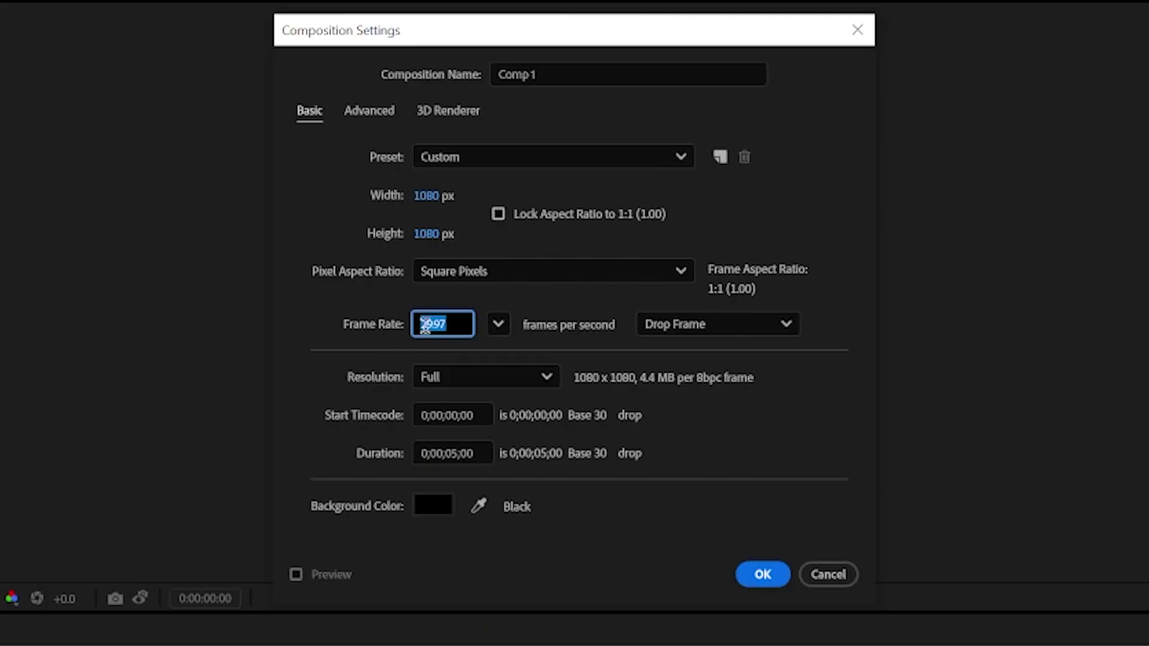
left_click(458, 453)
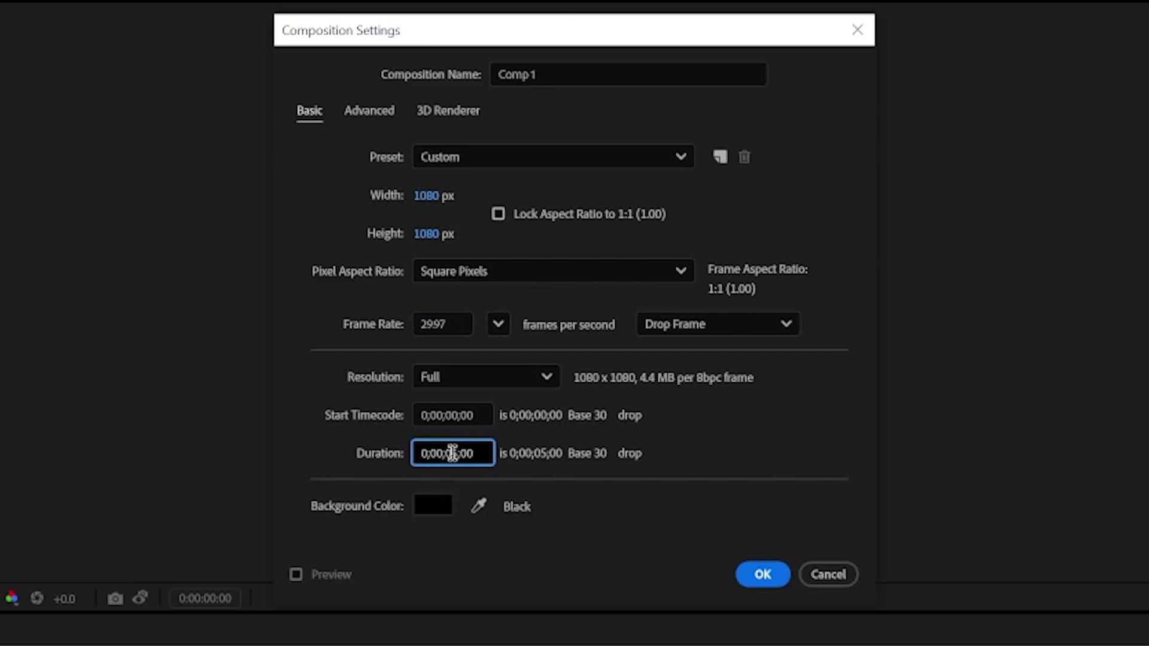
left_click(552, 70)
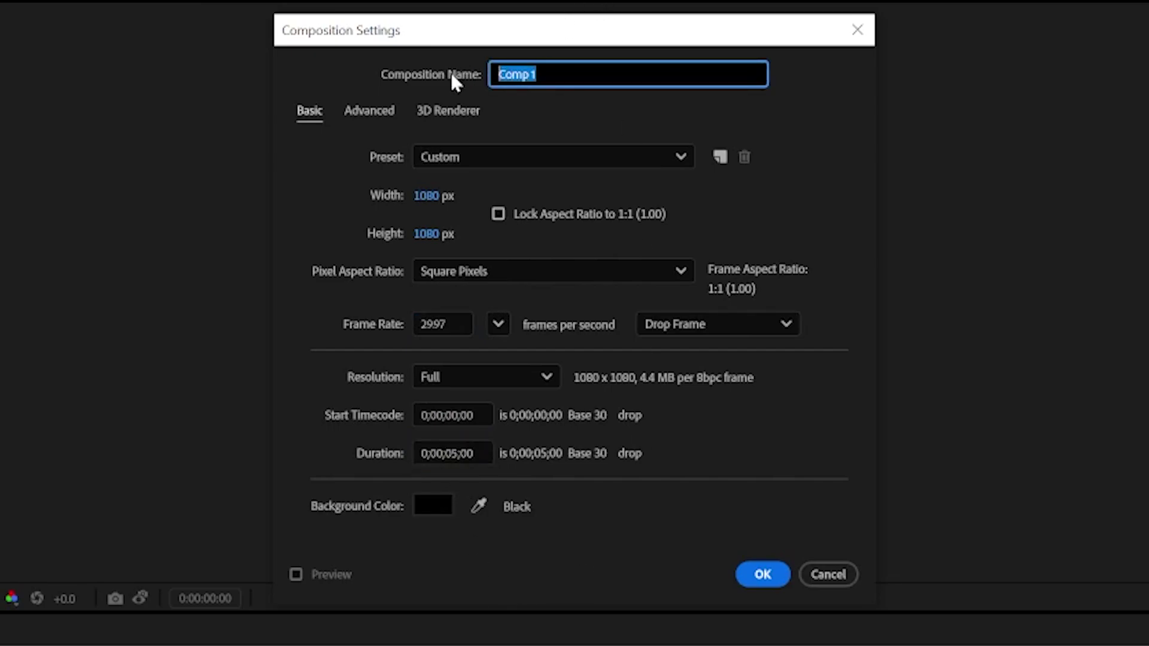
type("collage tutorial")
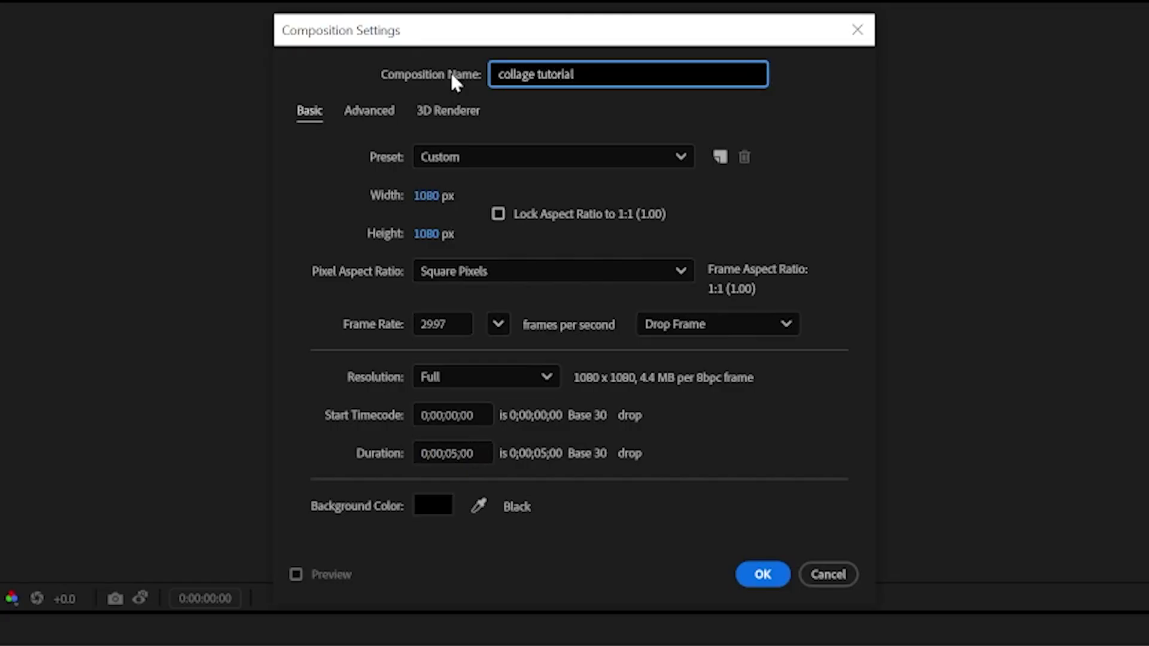
key("Return")
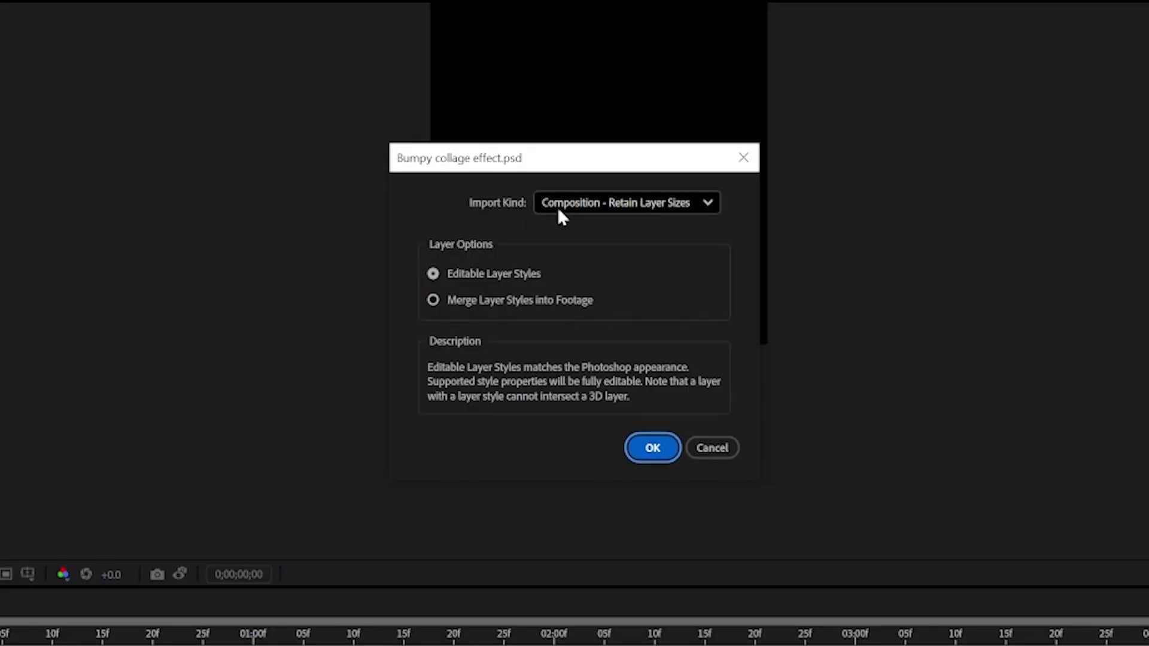
Step: Import Bumpy collage effect.psd as Composition - Retain Layer Sizes with editable layer styles
left_click(601, 202)
left_click(632, 279)
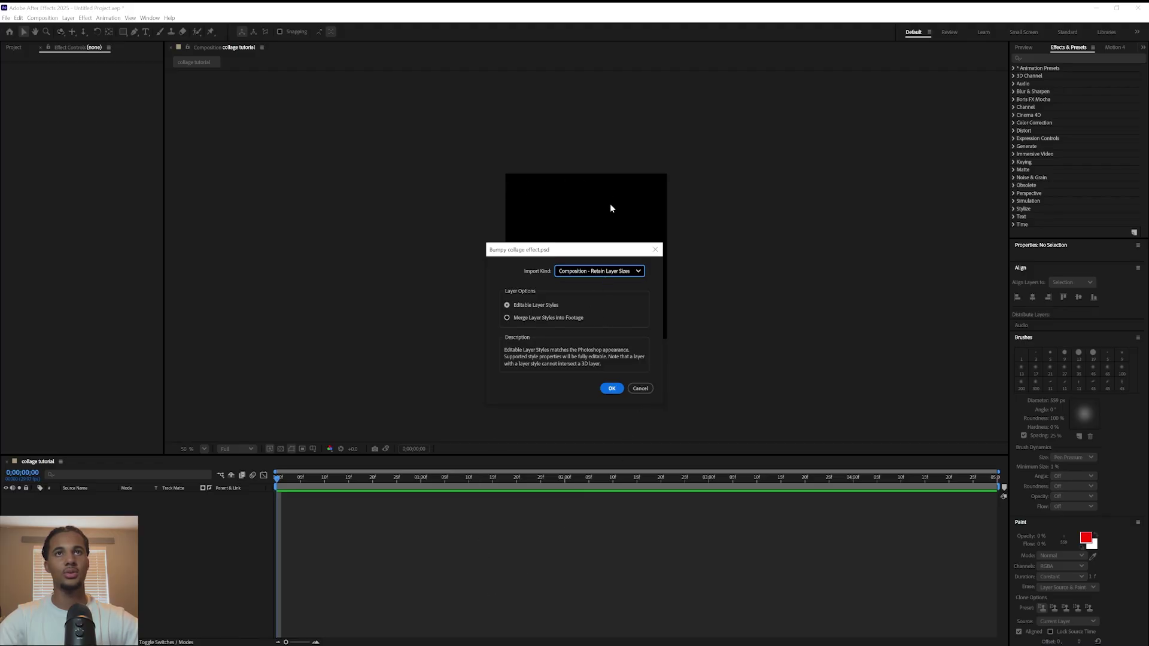
left_click(605, 392)
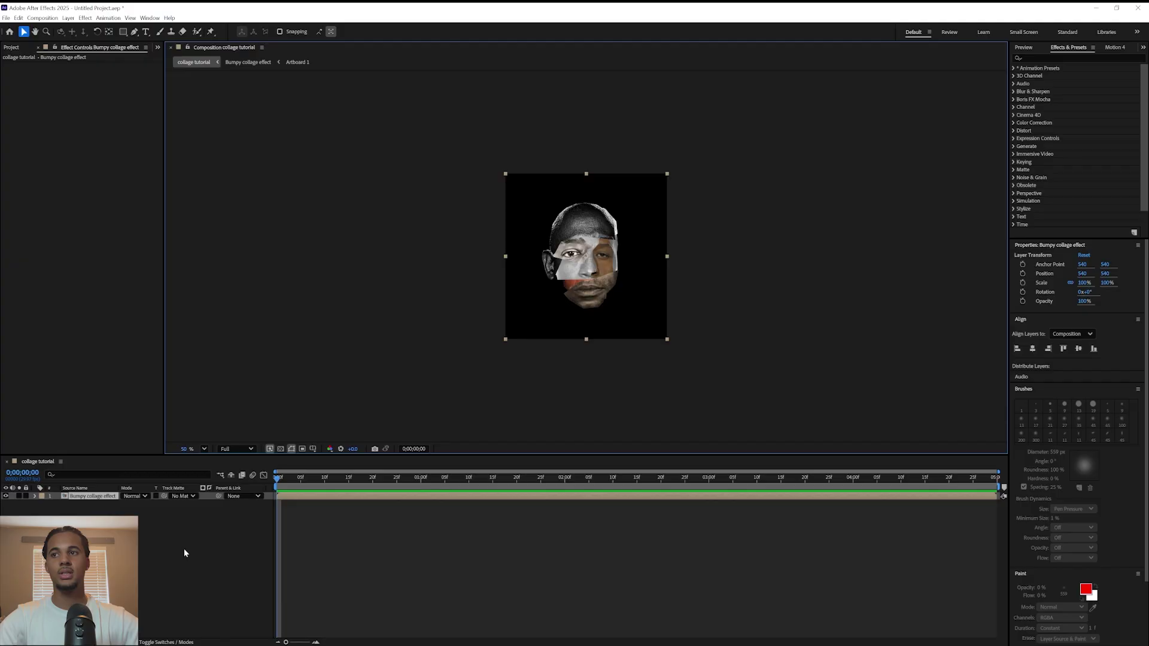
Step: Open the Artboard 1 composition nested inside Bumpy collage effect and select all of its layers
double_click(93, 498)
double_click(94, 500)
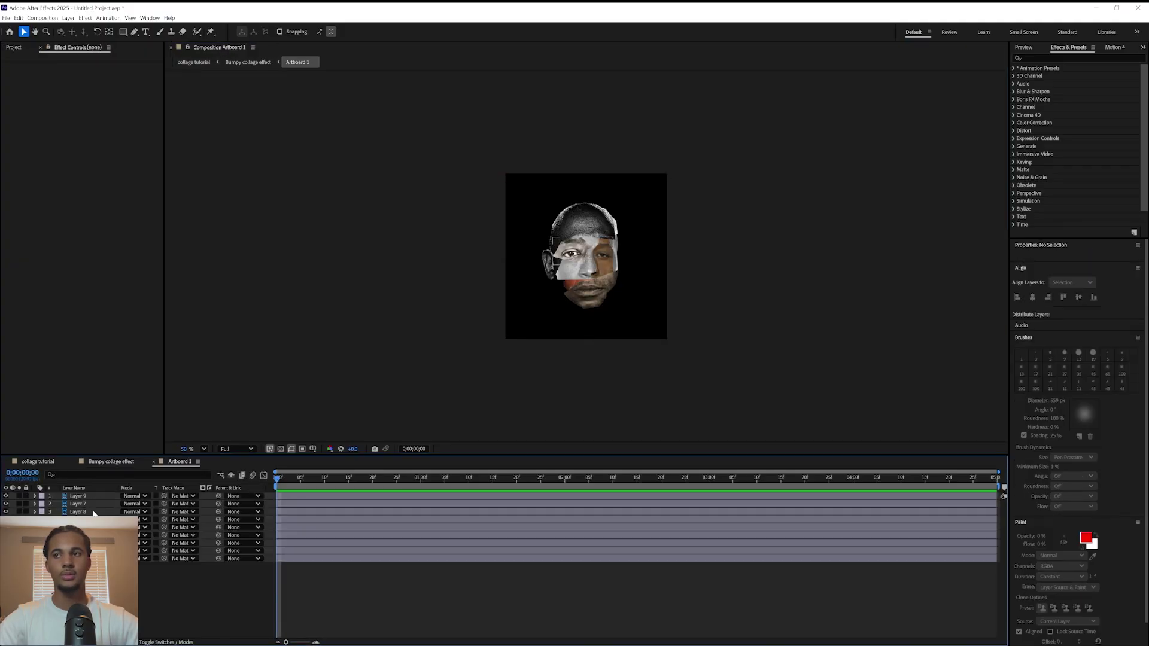
left_click_drag(96, 584, 93, 497)
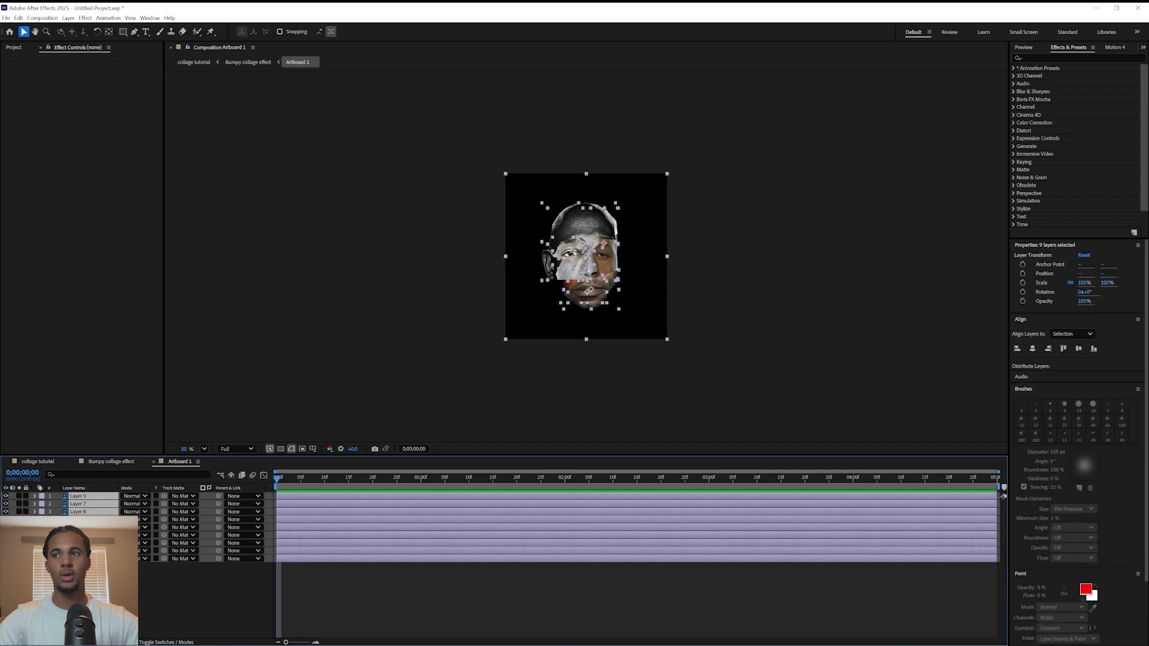
left_click(95, 581)
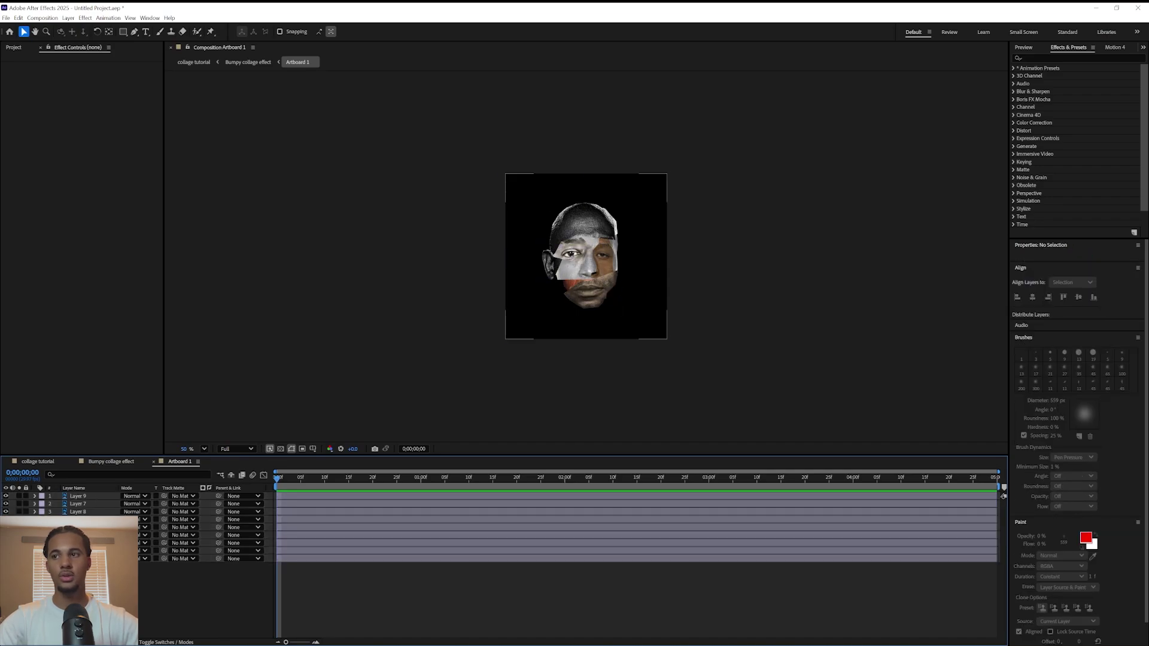
left_click(93, 560)
left_click(93, 497, "shift")
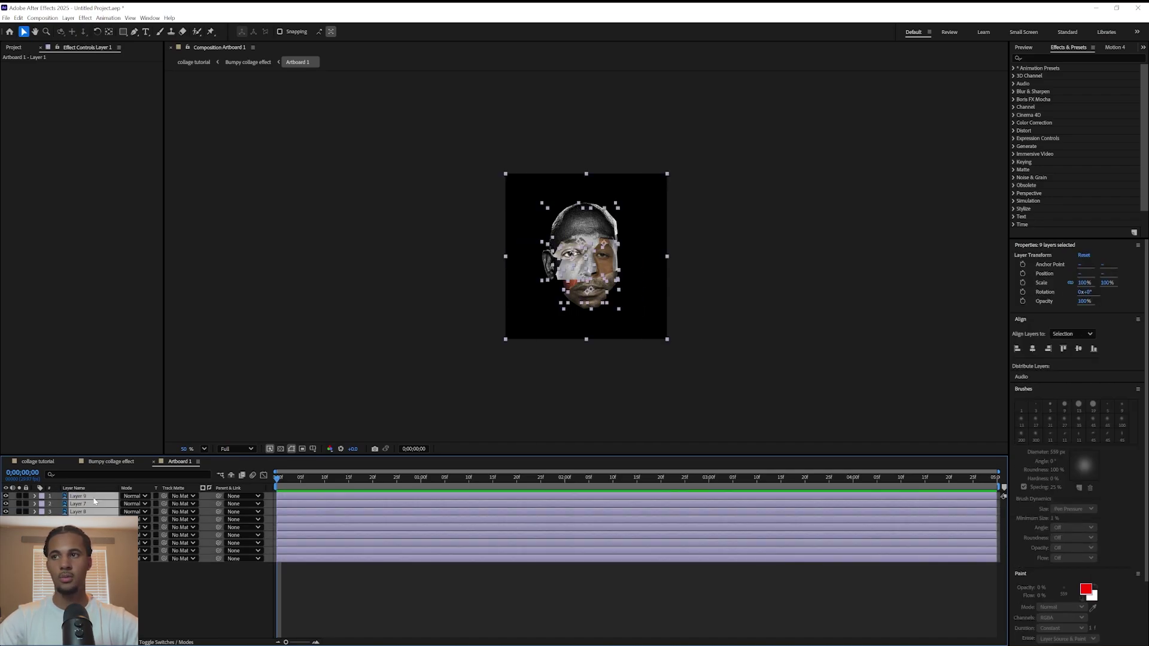
key("space")
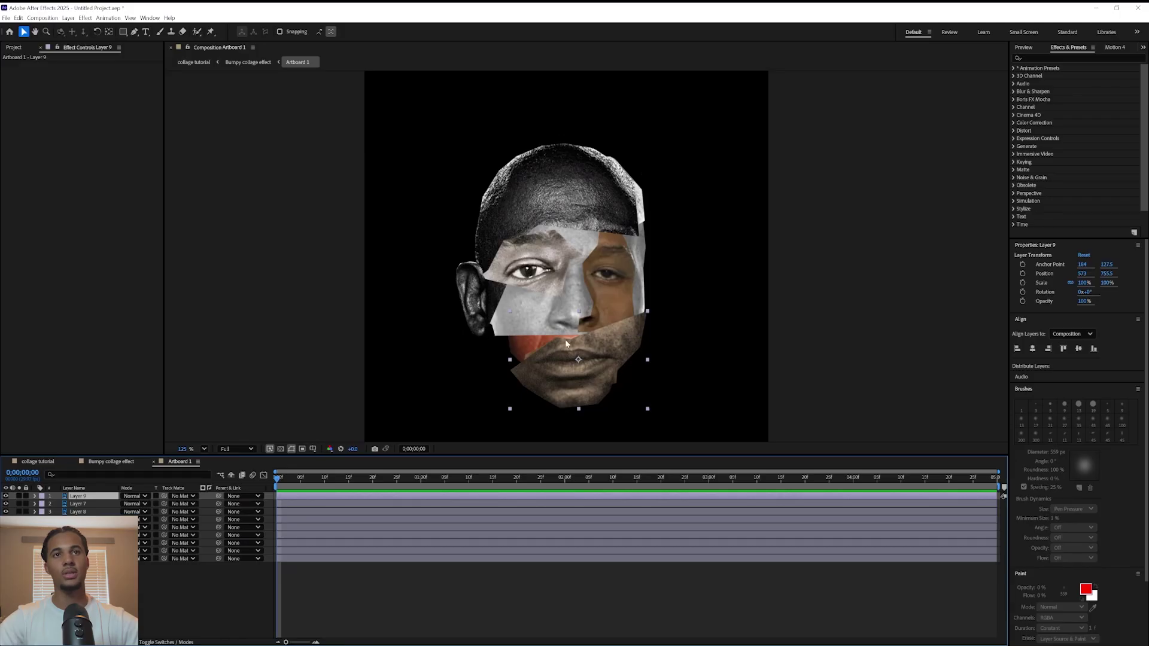
Step: Move Layer 9's anchor point to the upper-right corner of the jaw cutout and try rotating the layer around it
left_click(109, 31)
left_click_drag(576, 360, 641, 321)
key("r")
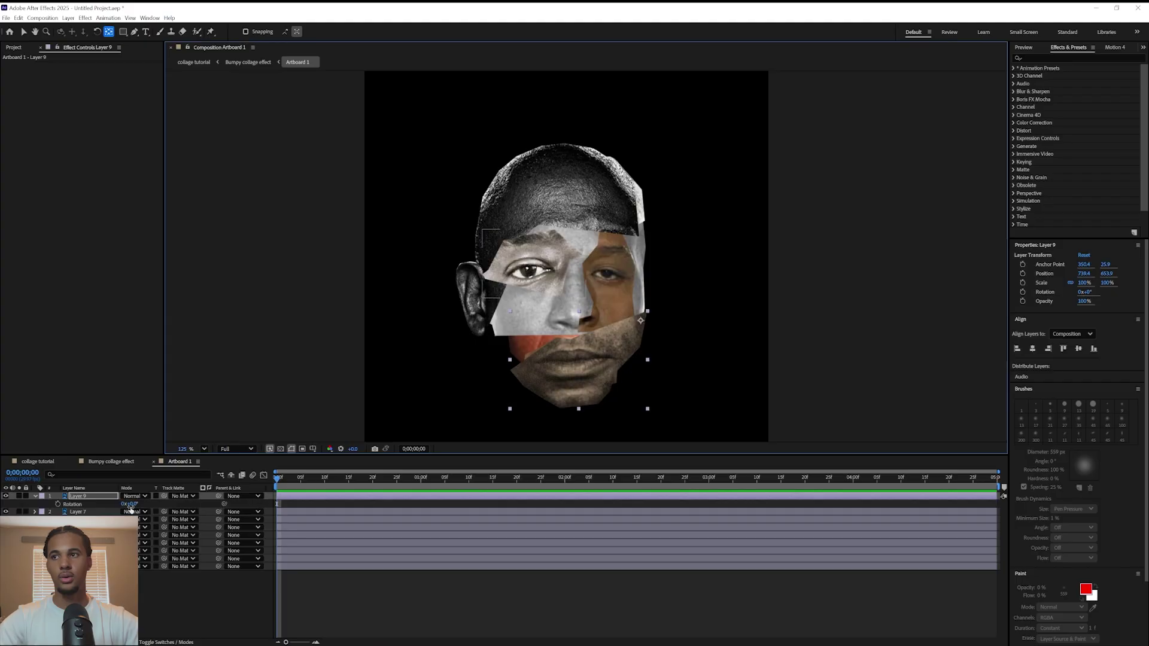
mouse_move(132, 504)
left_mouse_down()
mouse_move(444, 441)
mouse_move(147, 513)
left_mouse_up()
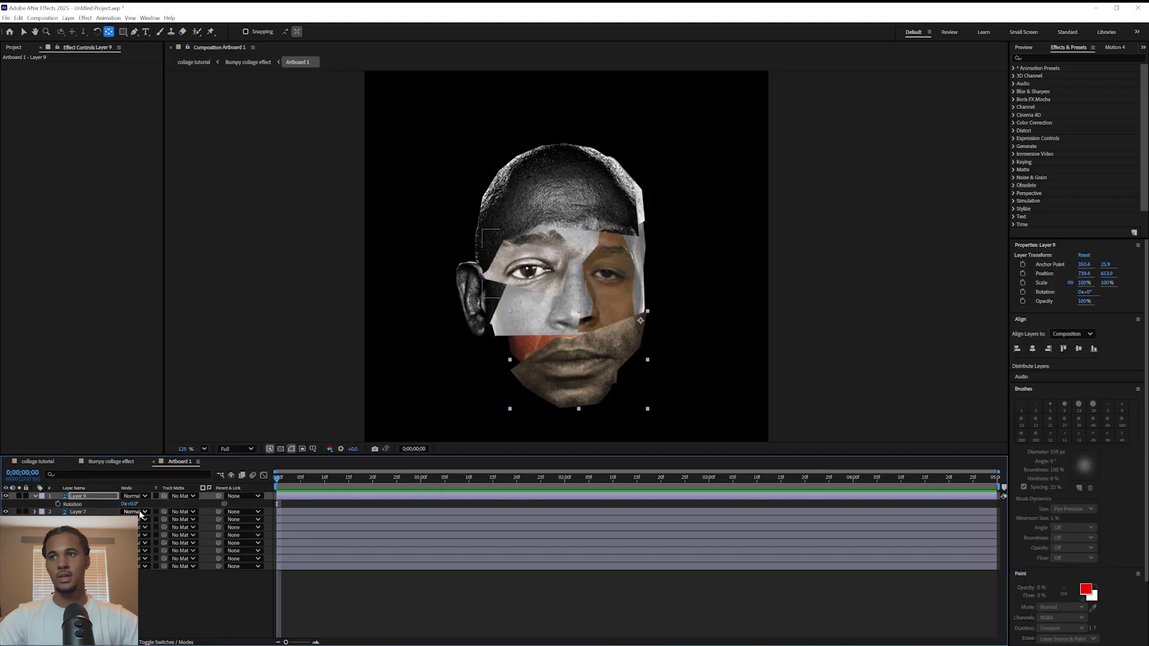
Step: Center Layer 9's anchor point in its layer content
left_click(92, 498)
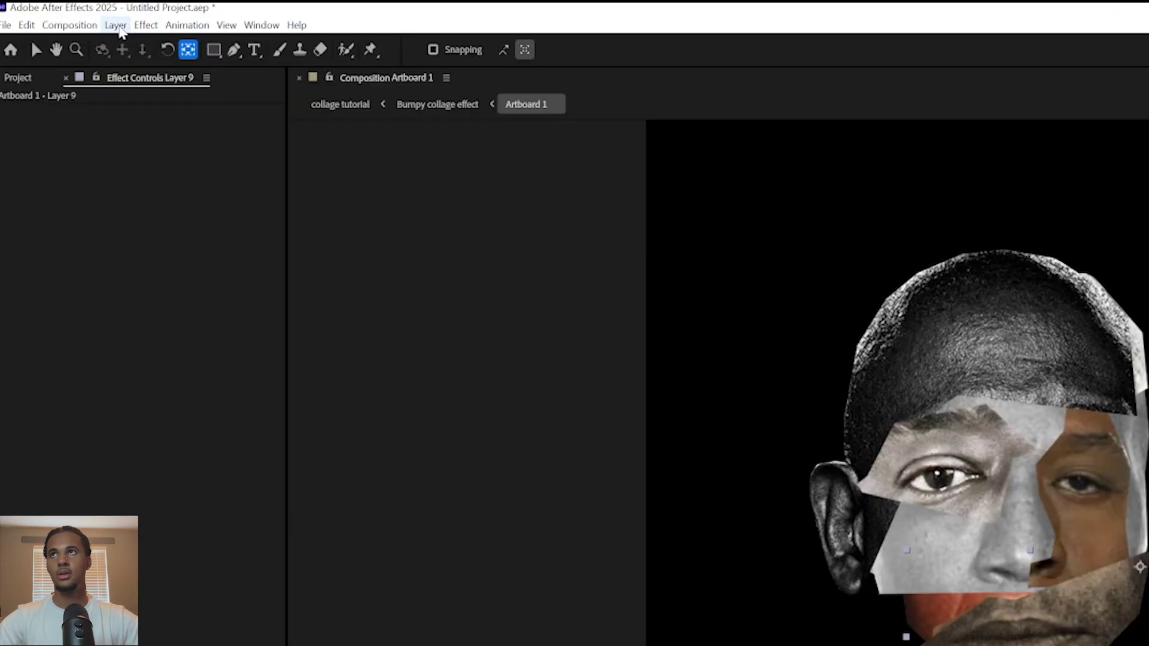
left_click(68, 18)
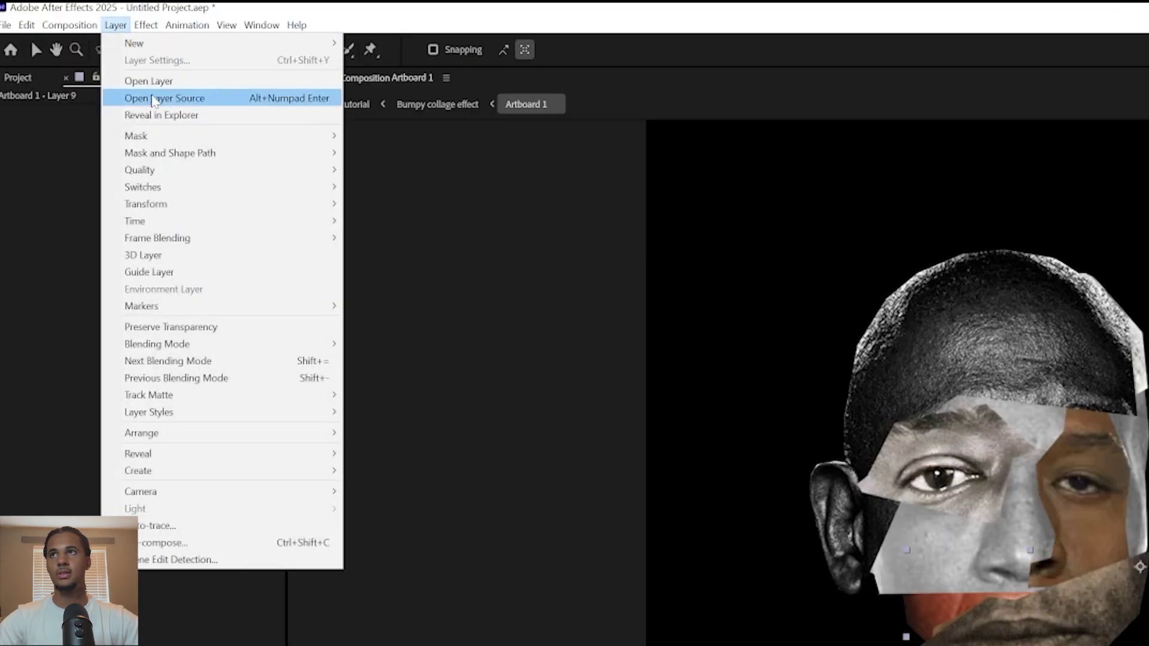
mouse_move(194, 213)
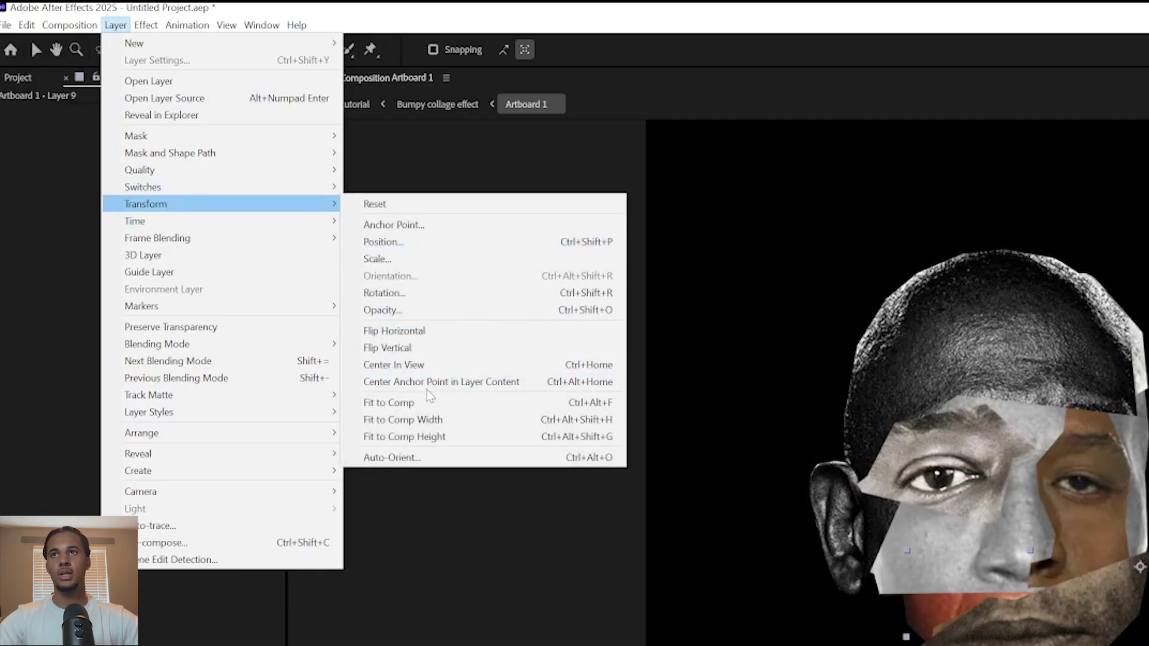
left_click(529, 384)
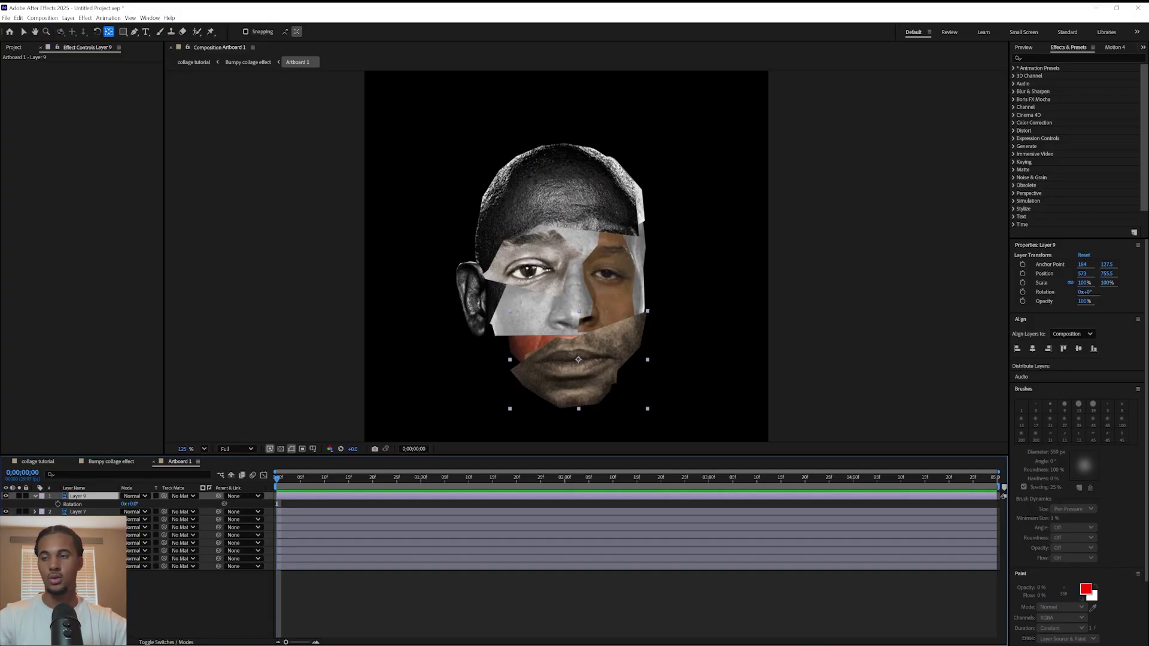
Step: Add the expression wiggle(1,5) to Layer 9's Rotation and preview the jaw piece's motion
key("r")
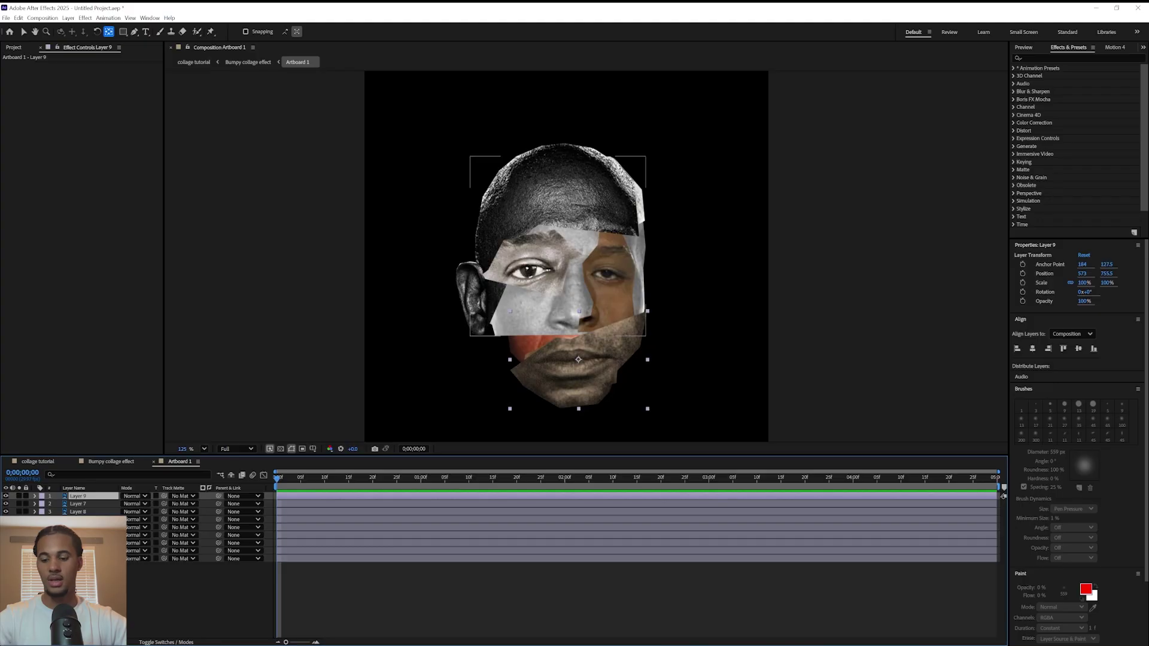
key("r")
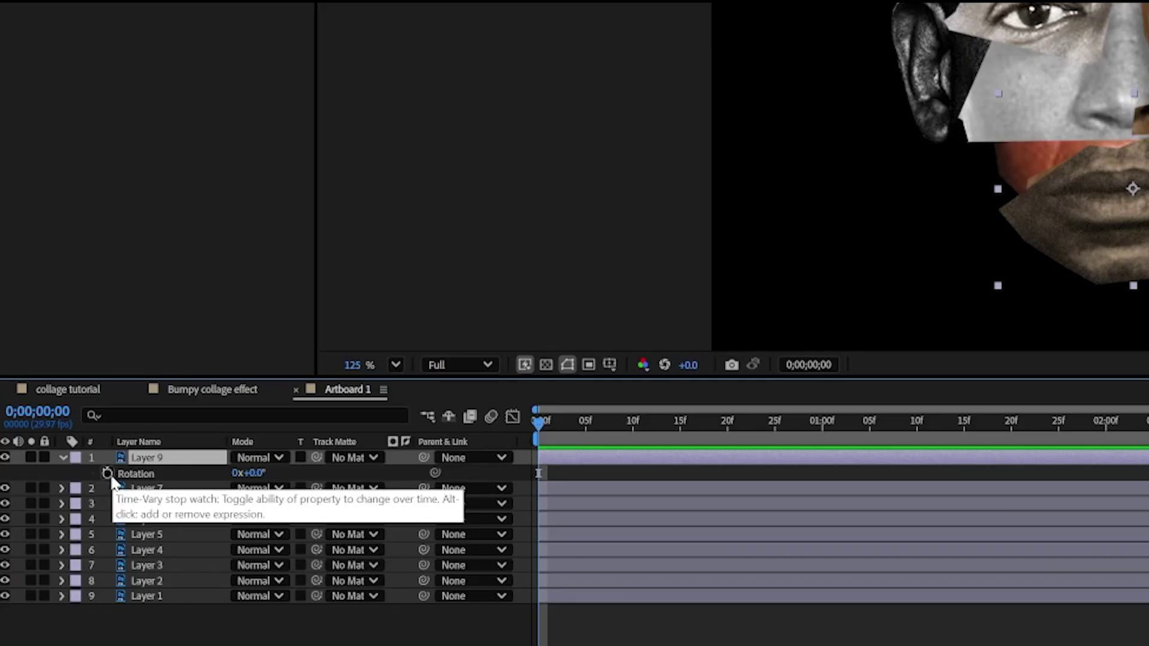
left_click(107, 474, "alt")
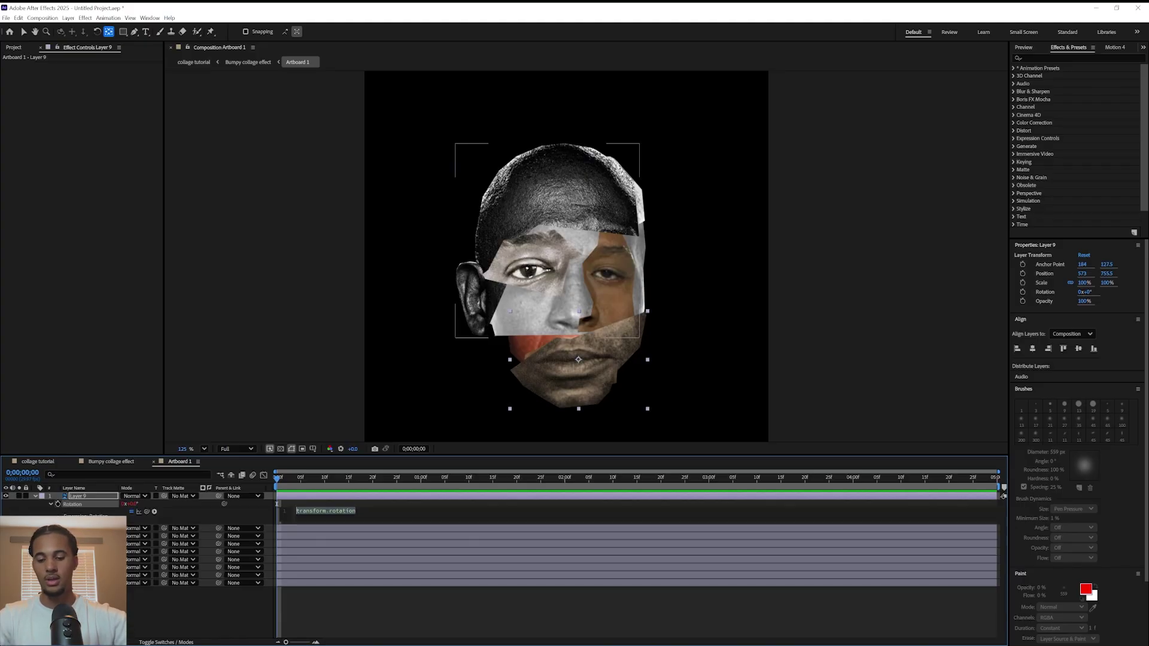
type("wiggle")
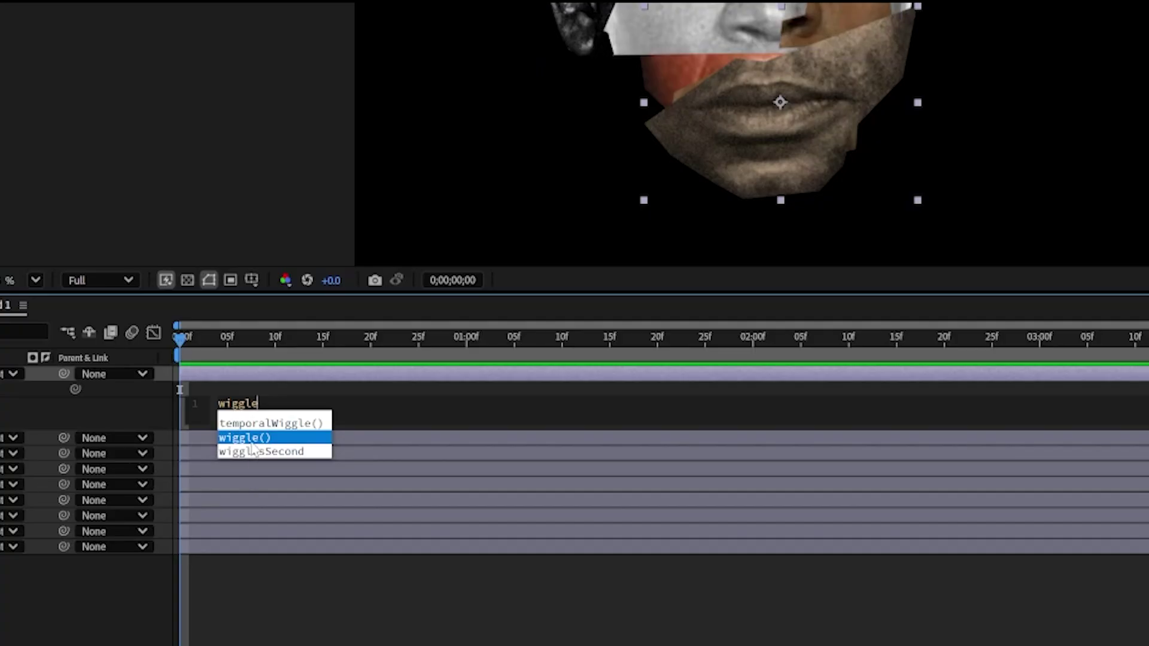
left_click(259, 438)
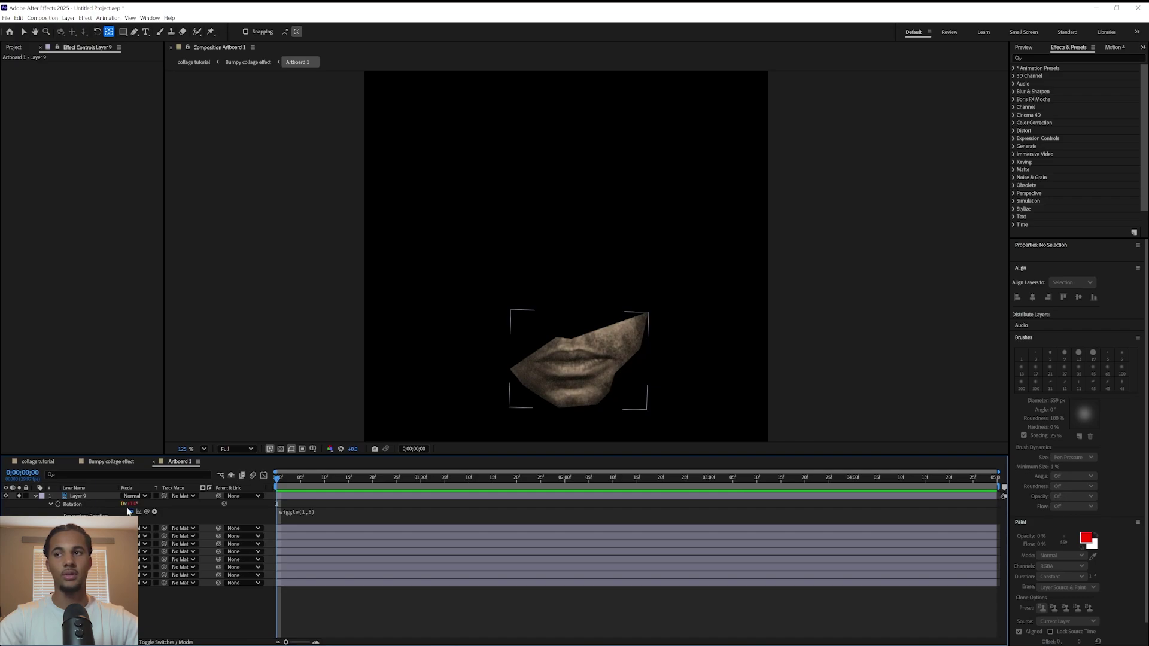
key("space")
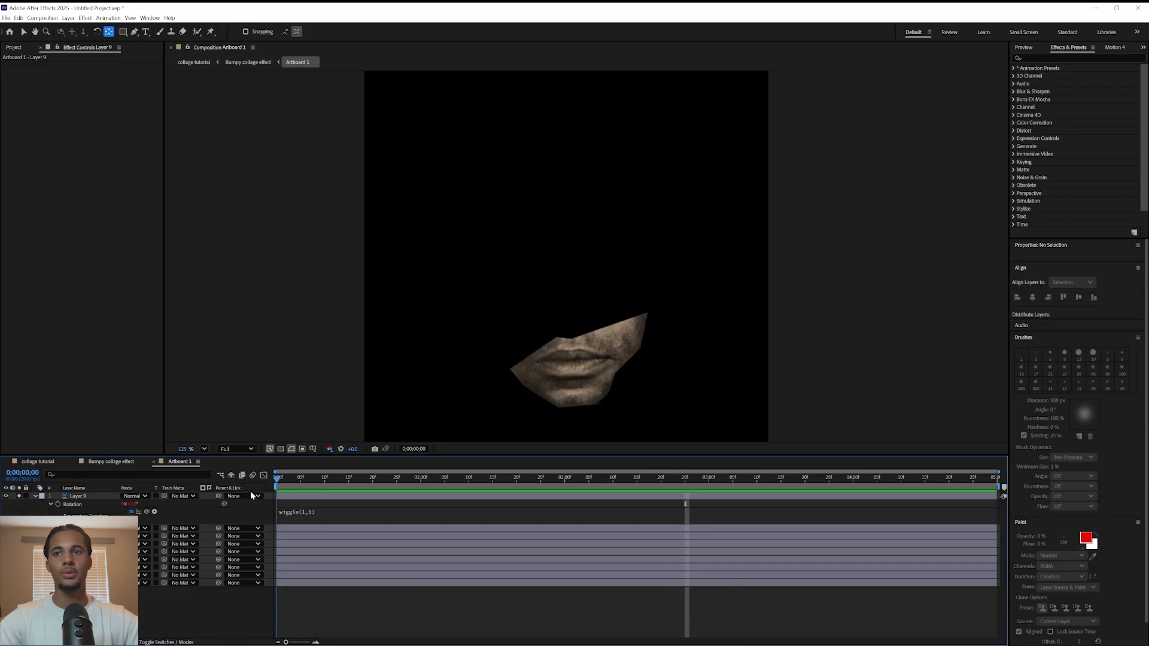
key("space")
Step: Copy Layer 9's rotation expression, paste it onto Layers 1 to 8, and preview the animated collage
left_click(300, 513)
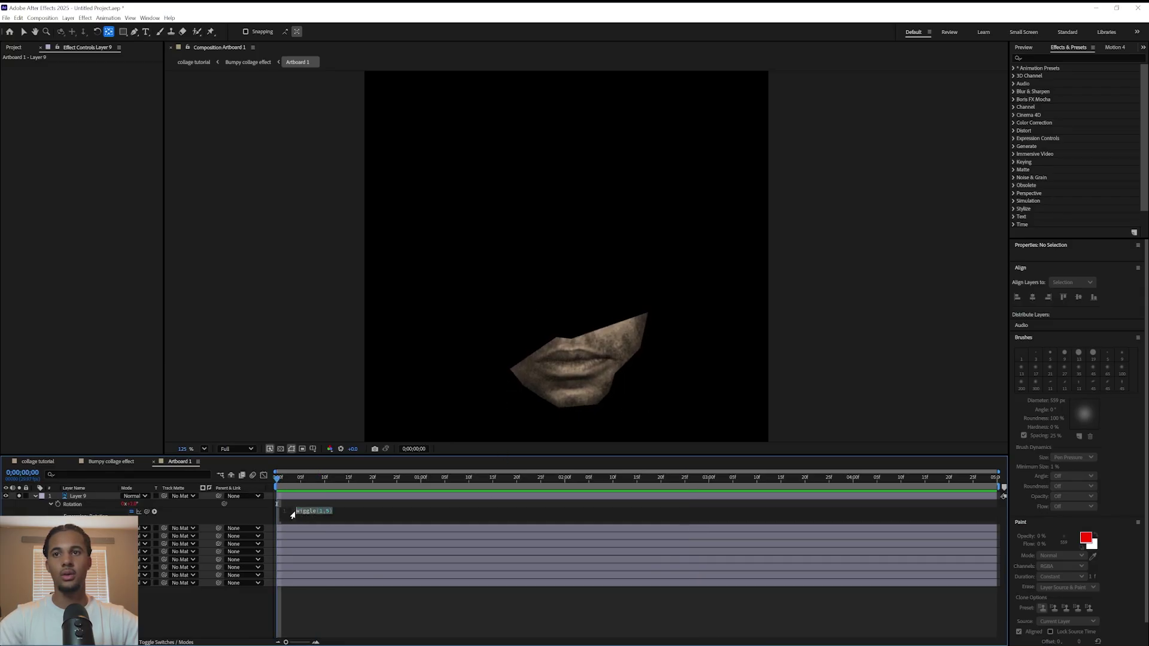
right_click(301, 511)
left_click(327, 547)
left_click_drag(204, 586, 194, 452)
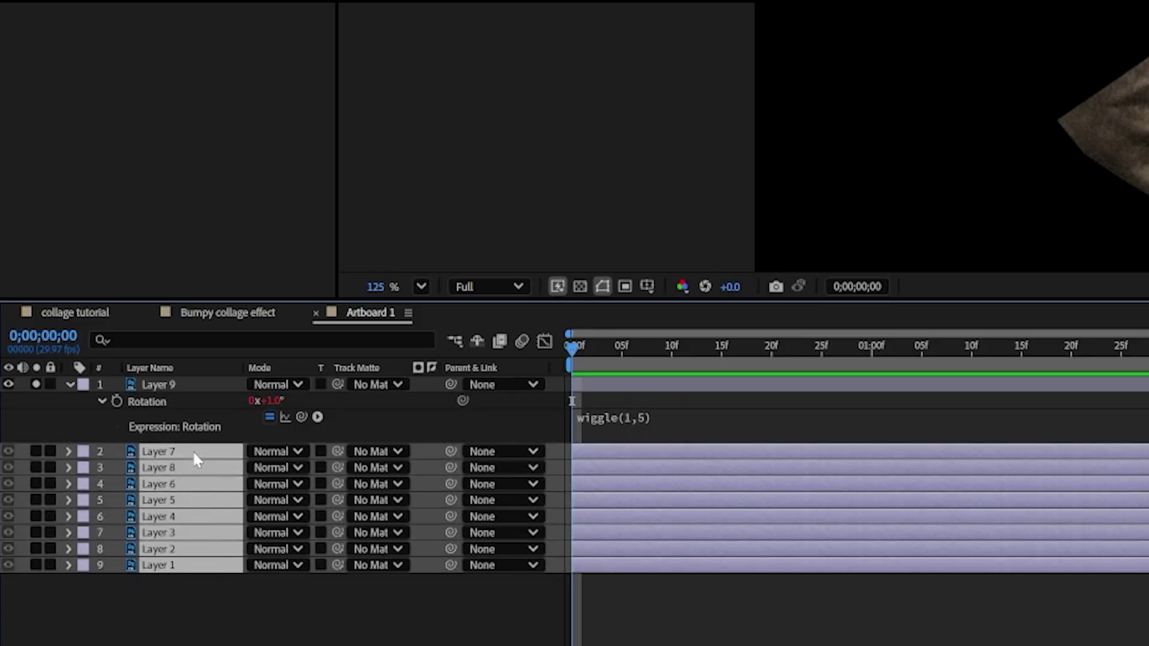
left_click(193, 576)
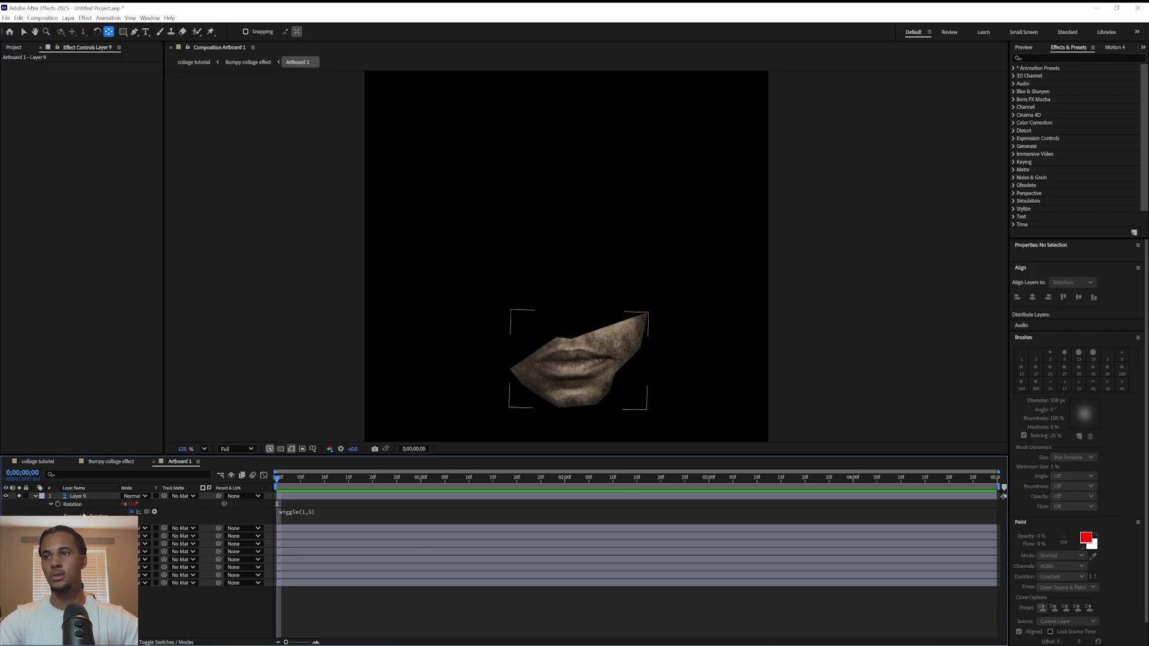
left_click(77, 528)
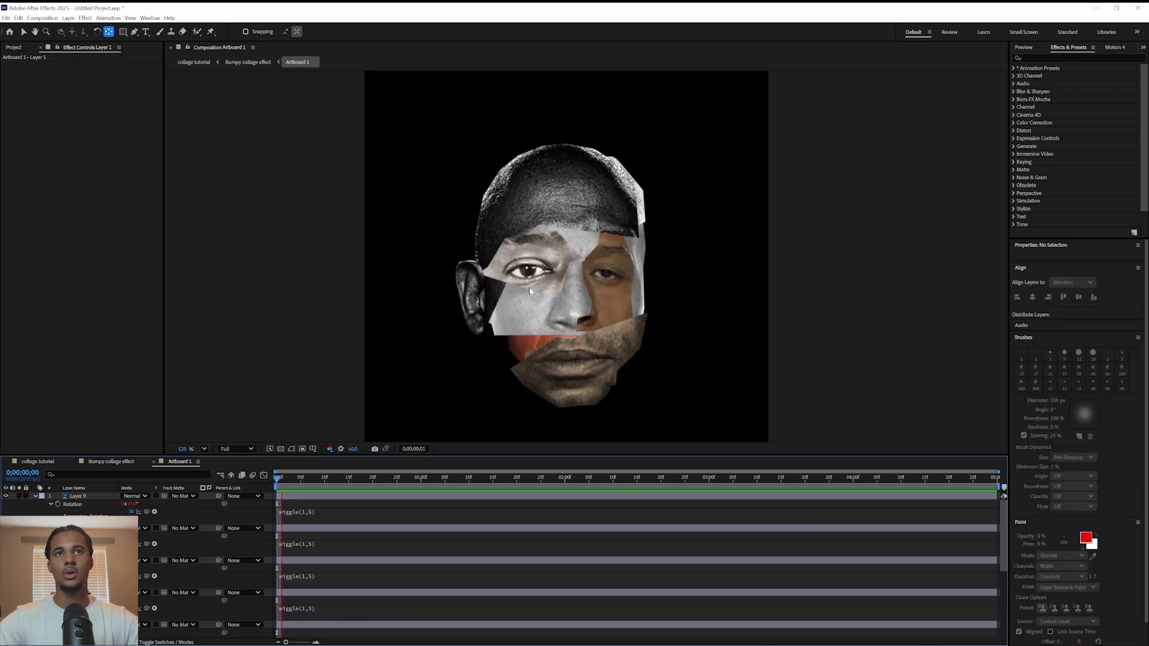
key("space")
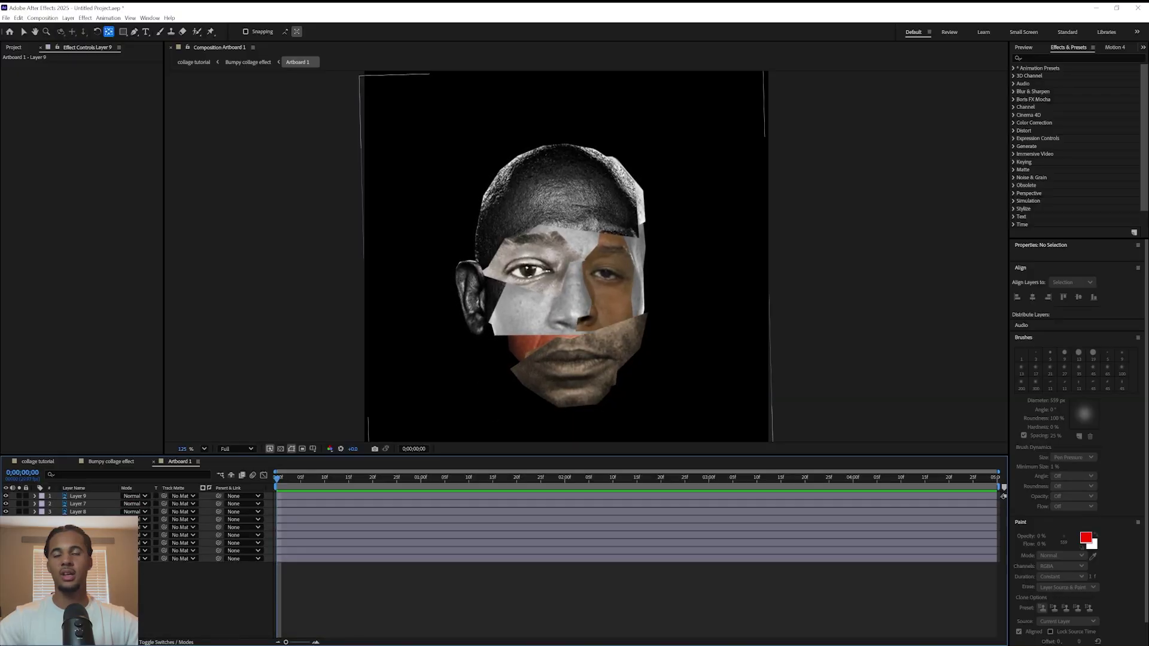
Step: Delete the background Layer 1 and add a new adjustment layer above the face layers
left_click(78, 558)
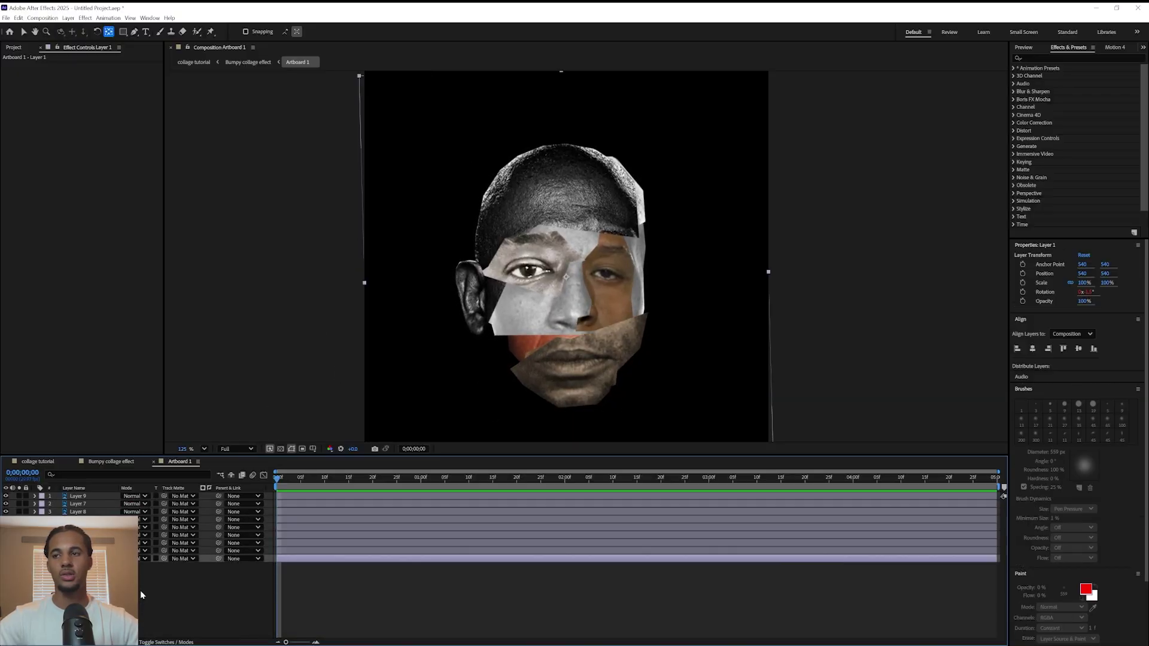
right_click(122, 575)
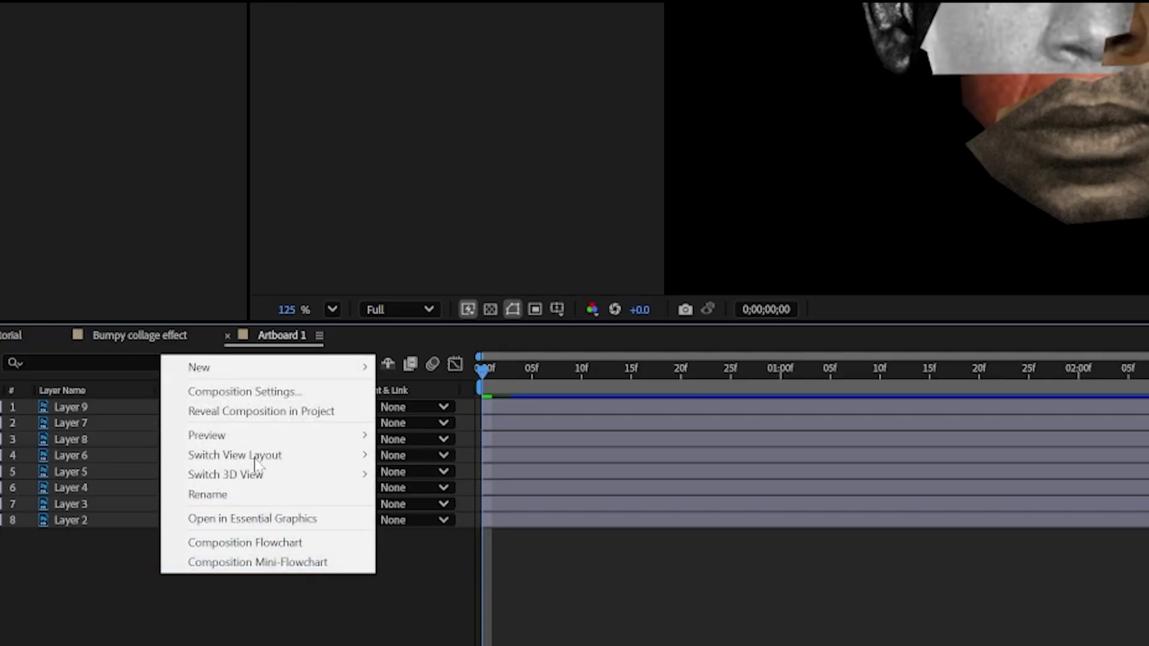
mouse_move(203, 367)
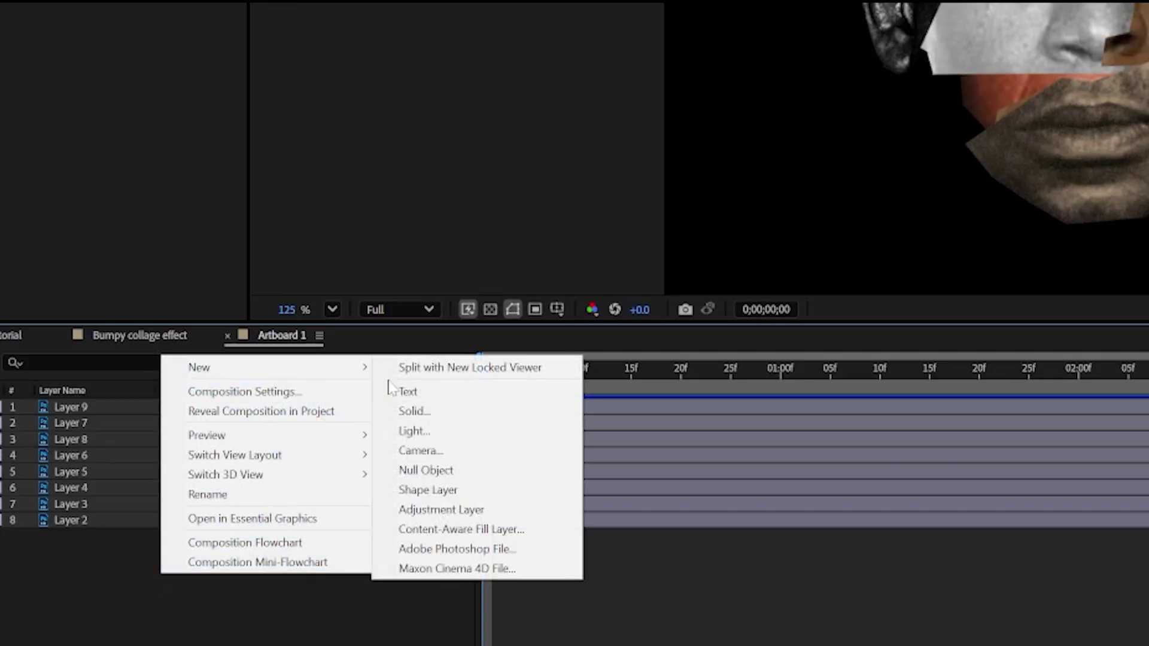
left_click(451, 510)
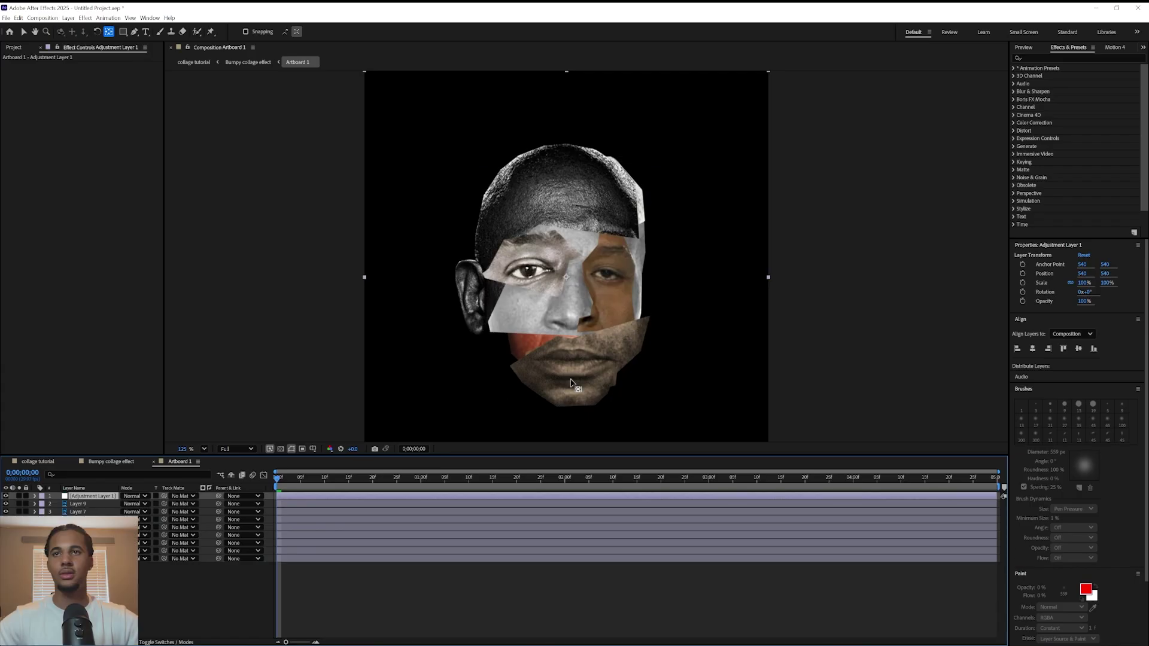
Step: Apply Posterize Time to the adjustment layer with a frame rate of 4 and preview the choppy motion
left_click(1038, 58)
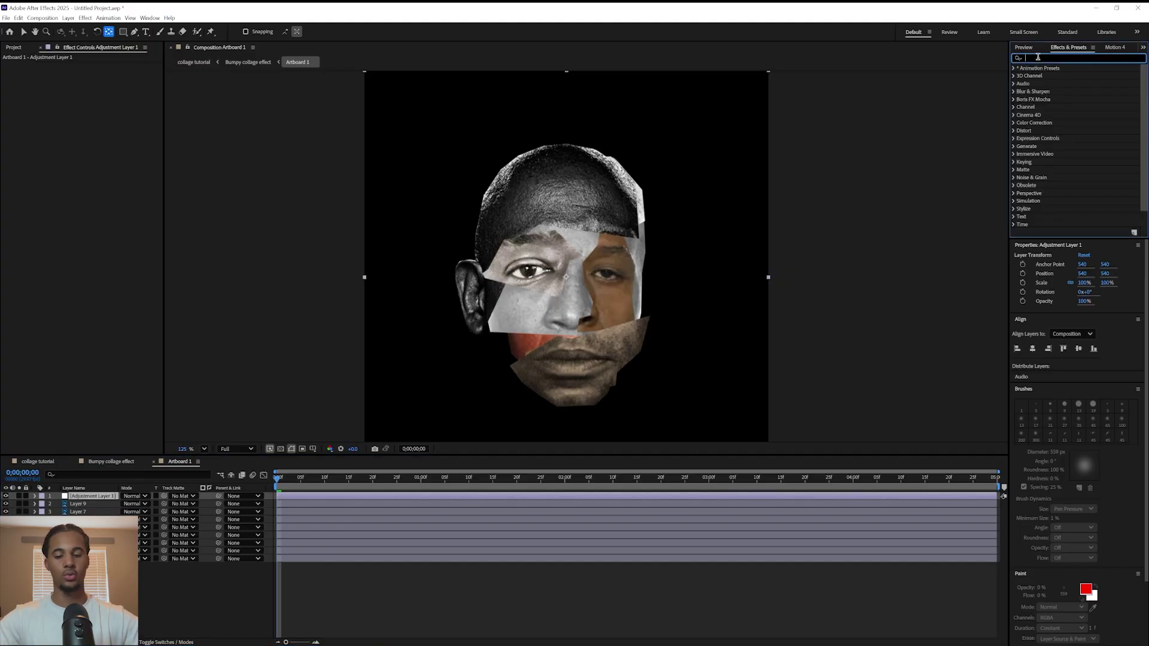
type("po")
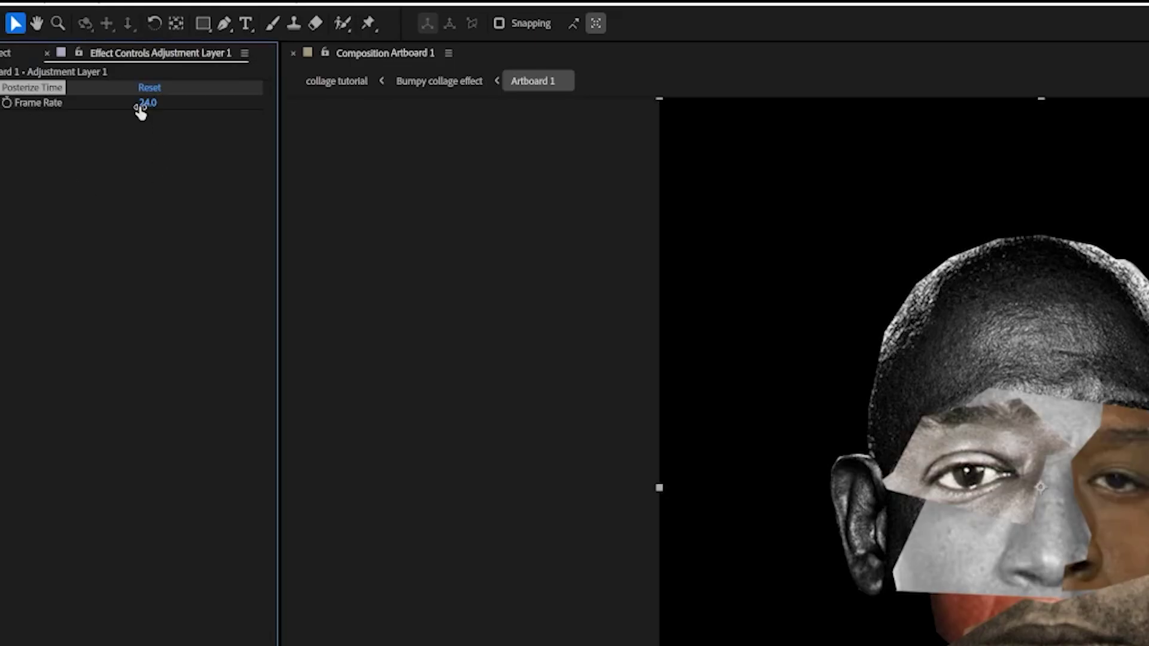
left_click(152, 104)
left_click(138, 168)
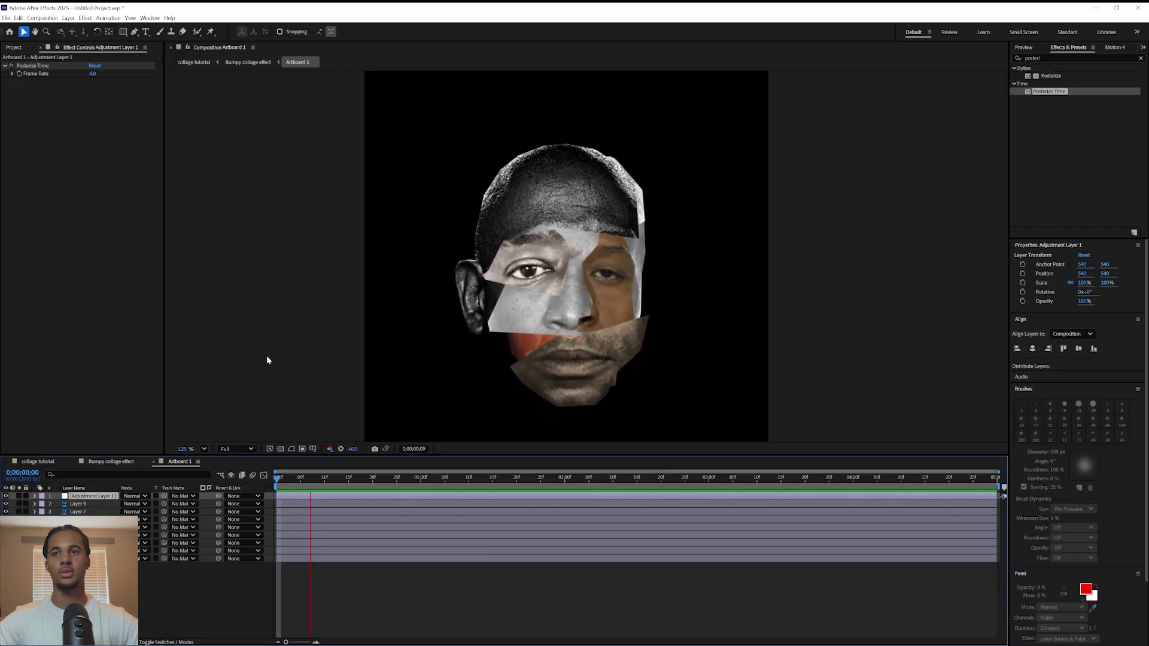
left_click(172, 595)
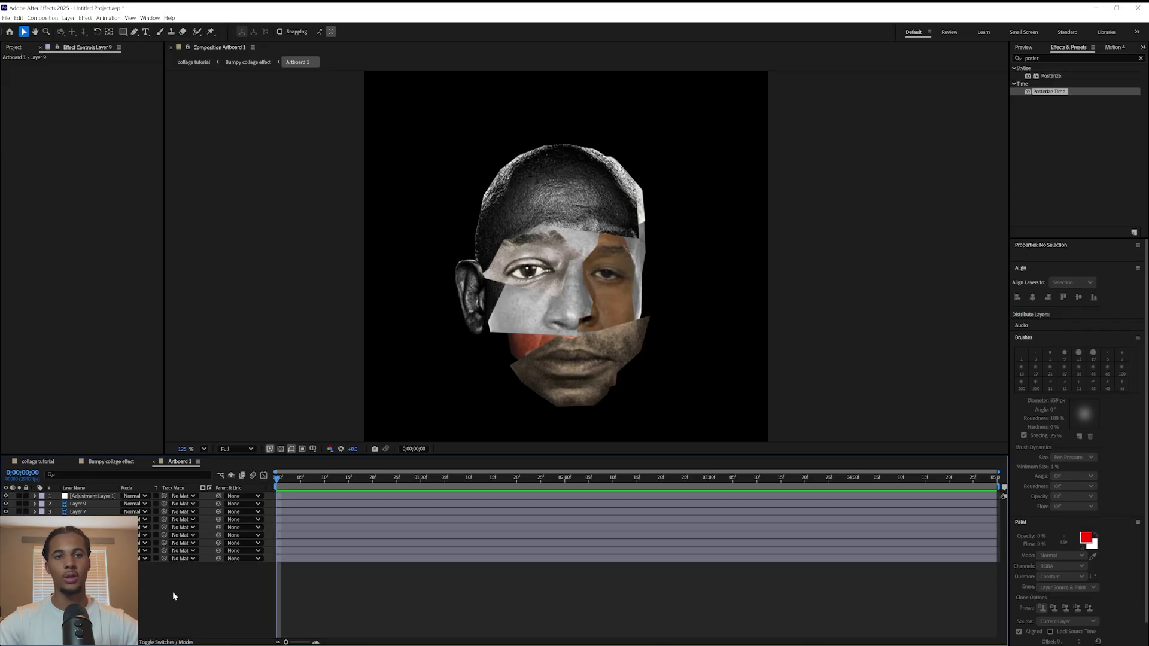
Step: Pre-compose Layer 9 as "mouth", leaving all attributes in Artboard 1
left_click(104, 507)
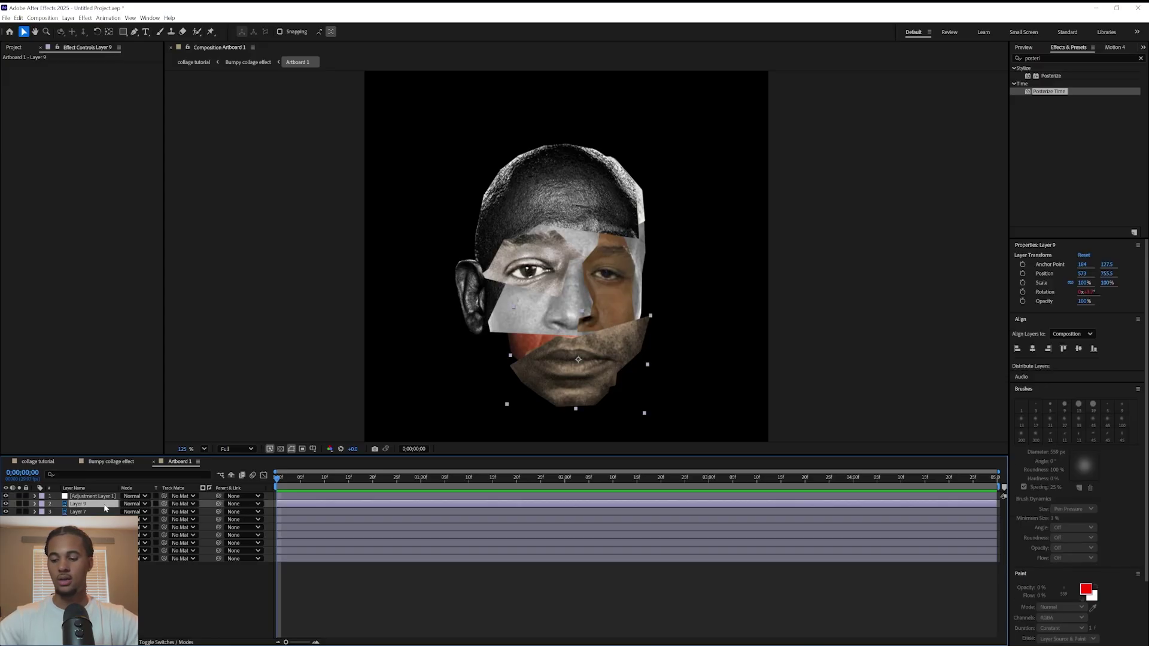
key("ctrl+shift+c")
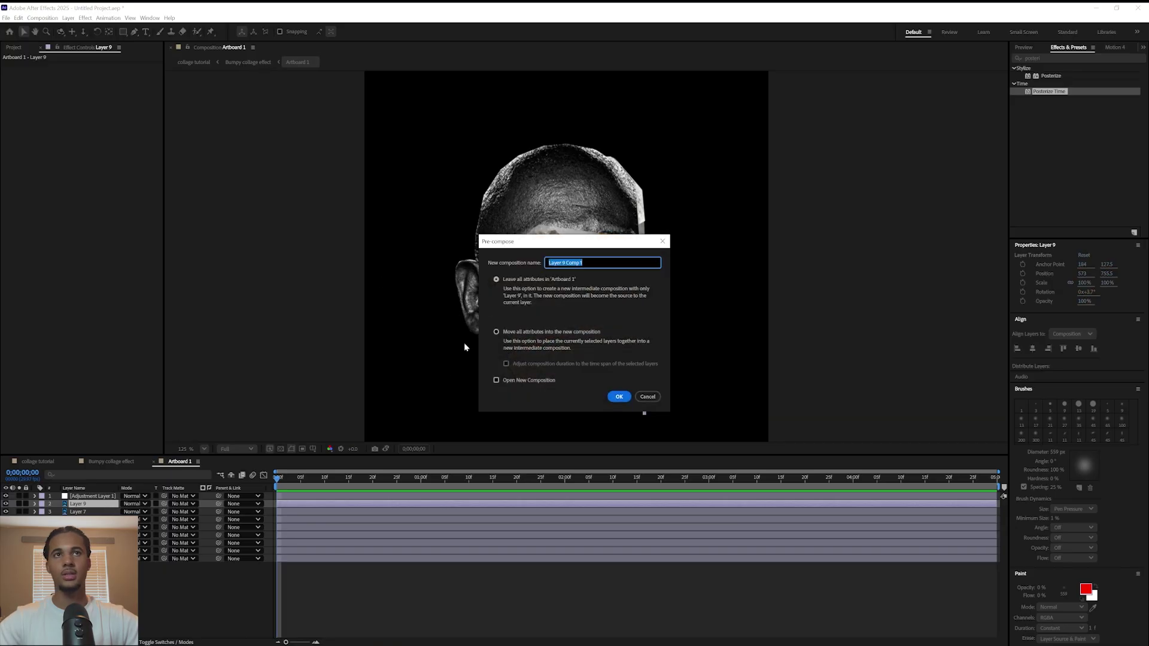
key("BackSpace")
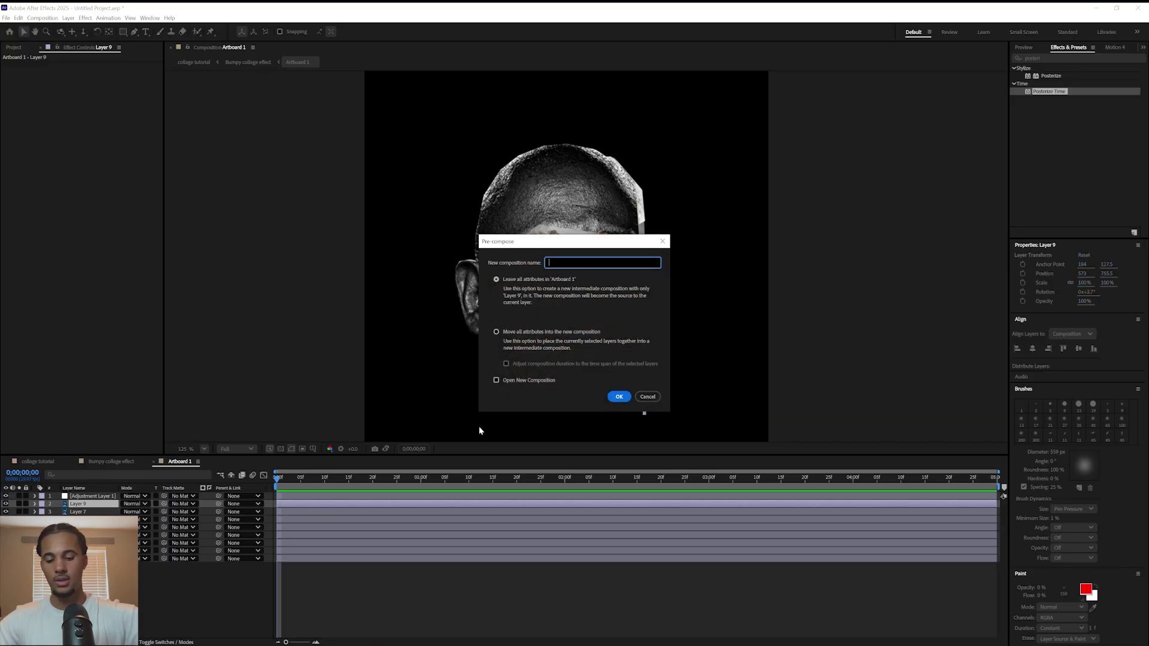
type("mouth")
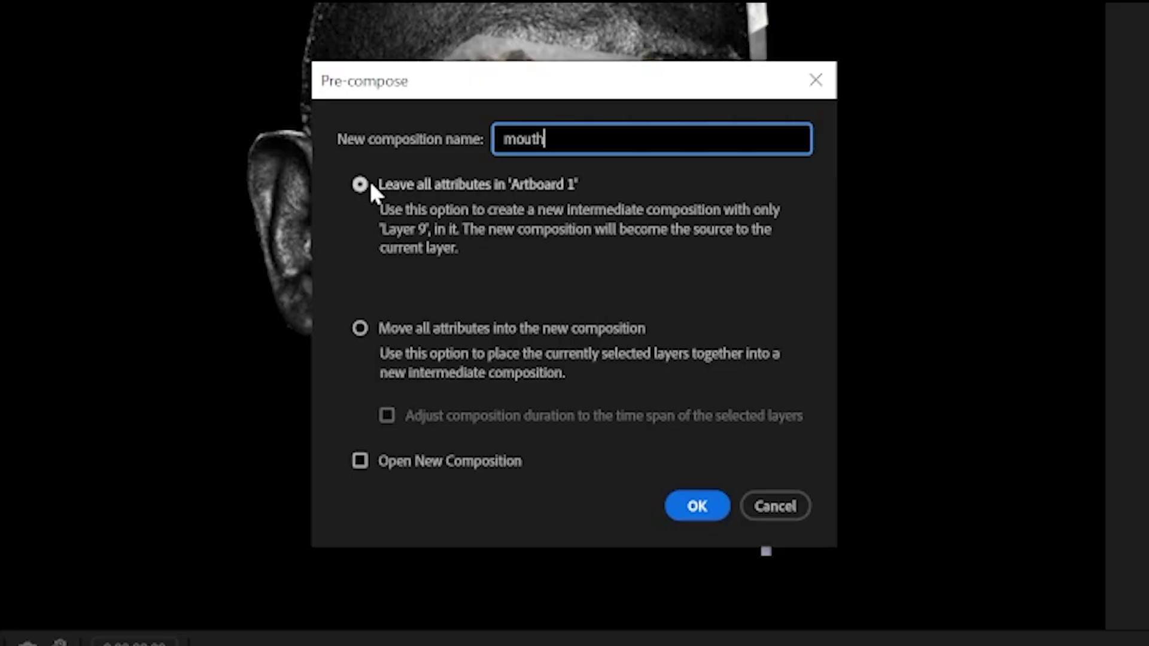
left_click(501, 280)
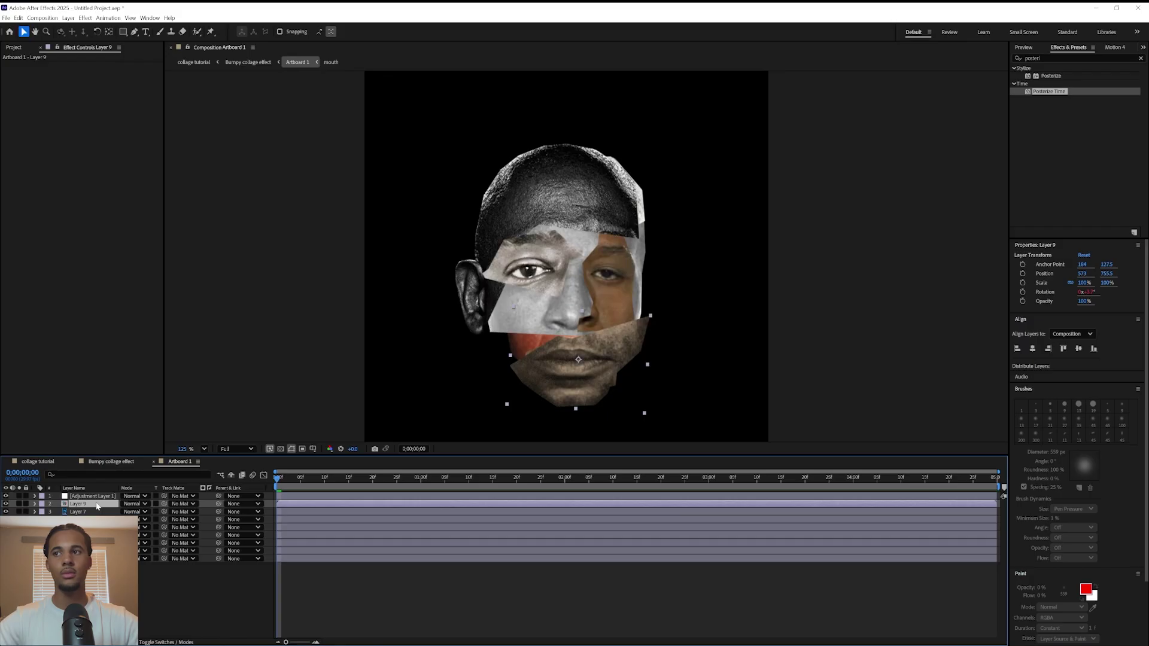
Step: Open the mouth composition and set its width and height to 400 px each
double_click(96, 502)
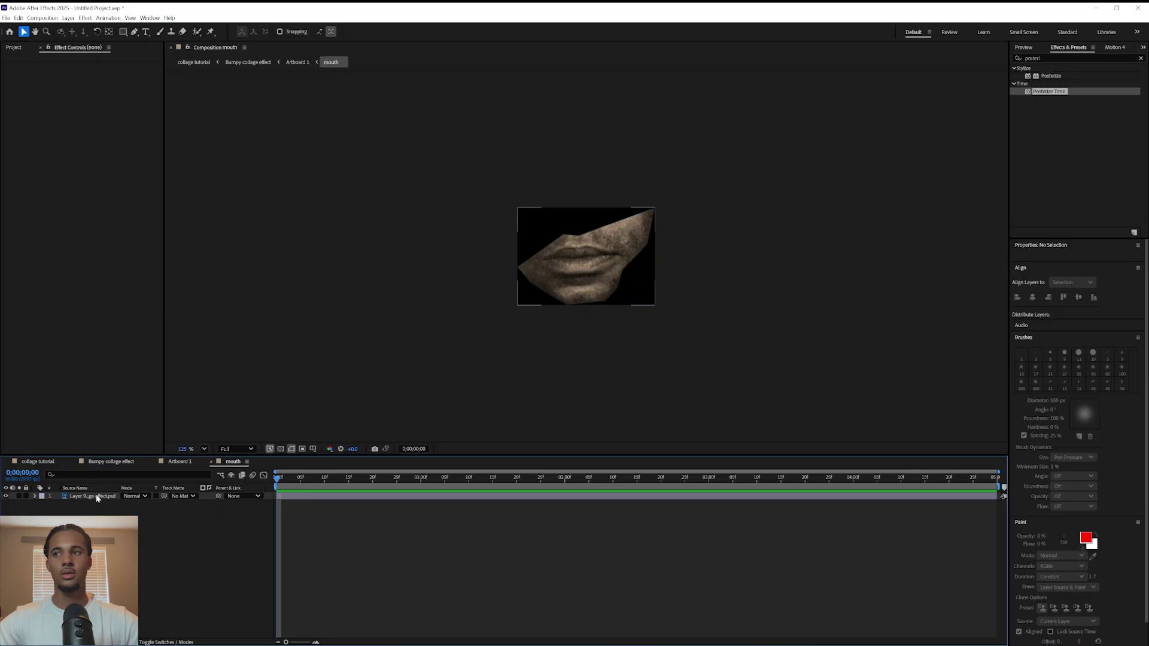
left_click(95, 497)
left_click(418, 234)
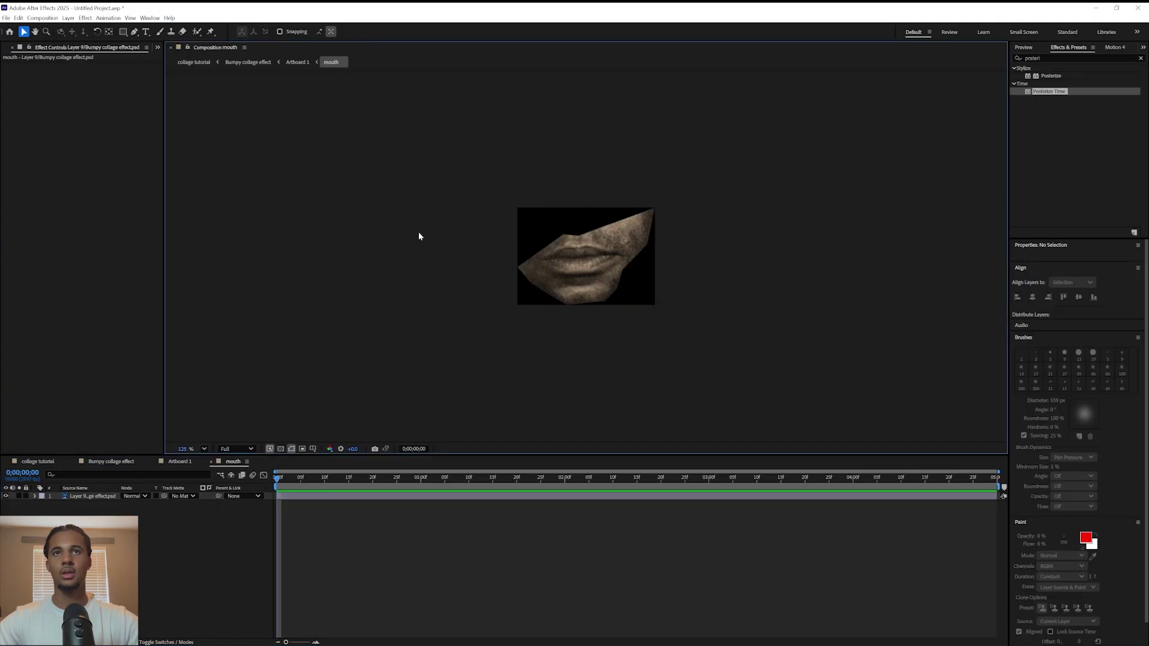
left_click(42, 17)
left_click(60, 39)
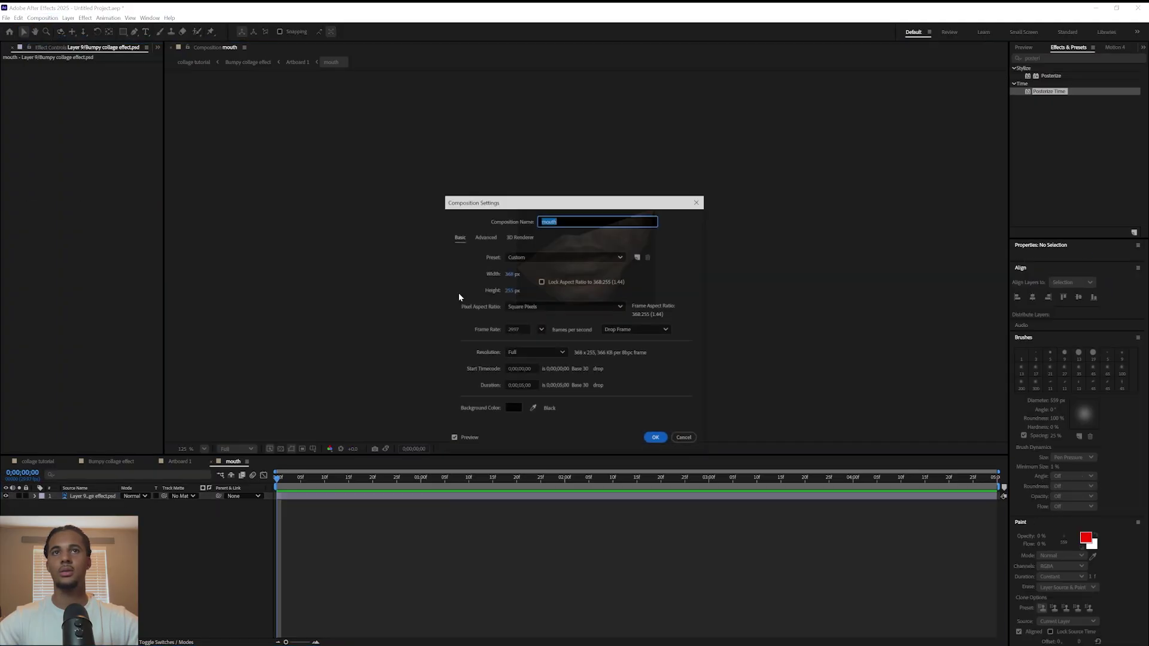
left_click(507, 274)
type("4")
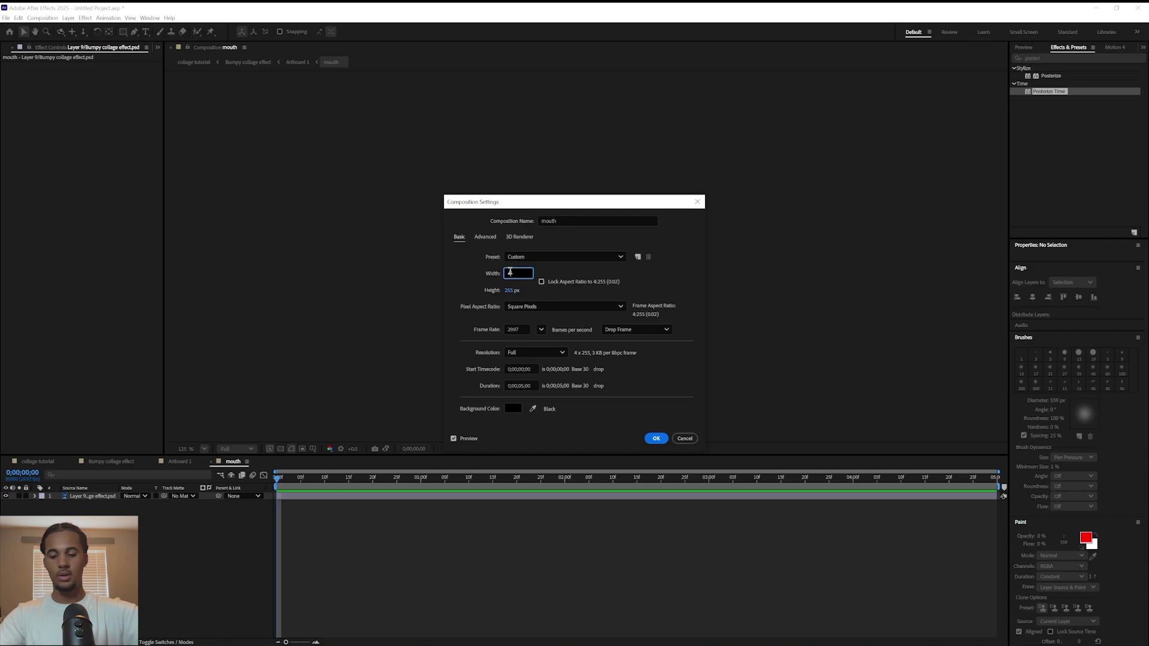
type("00")
left_click(512, 290)
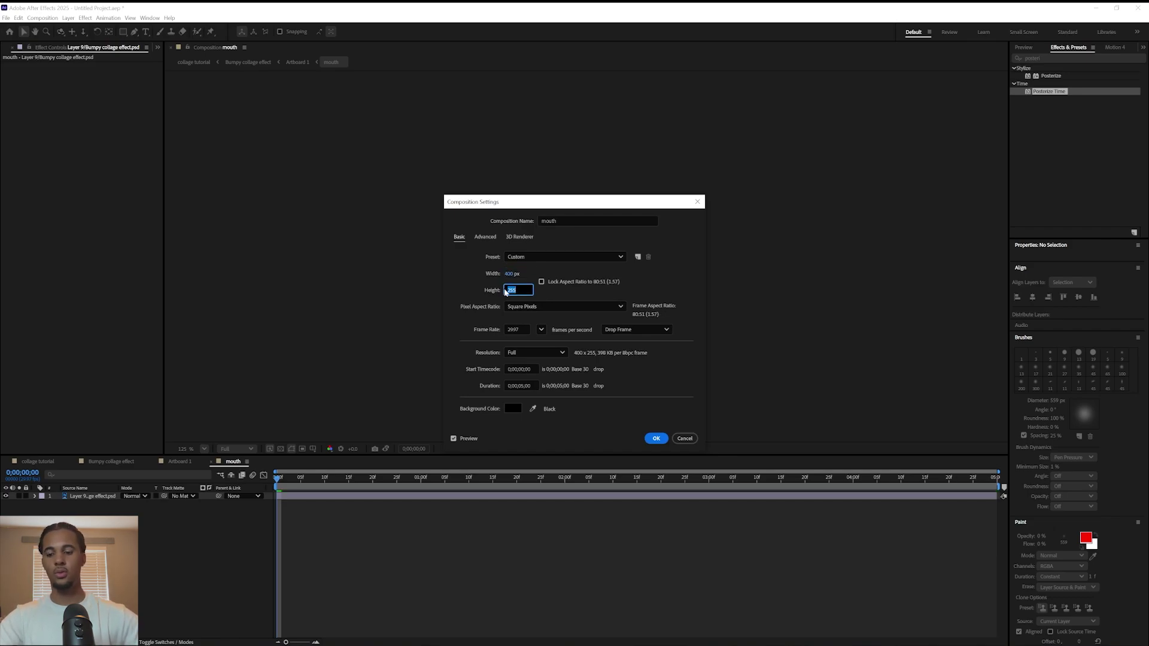
key("Return")
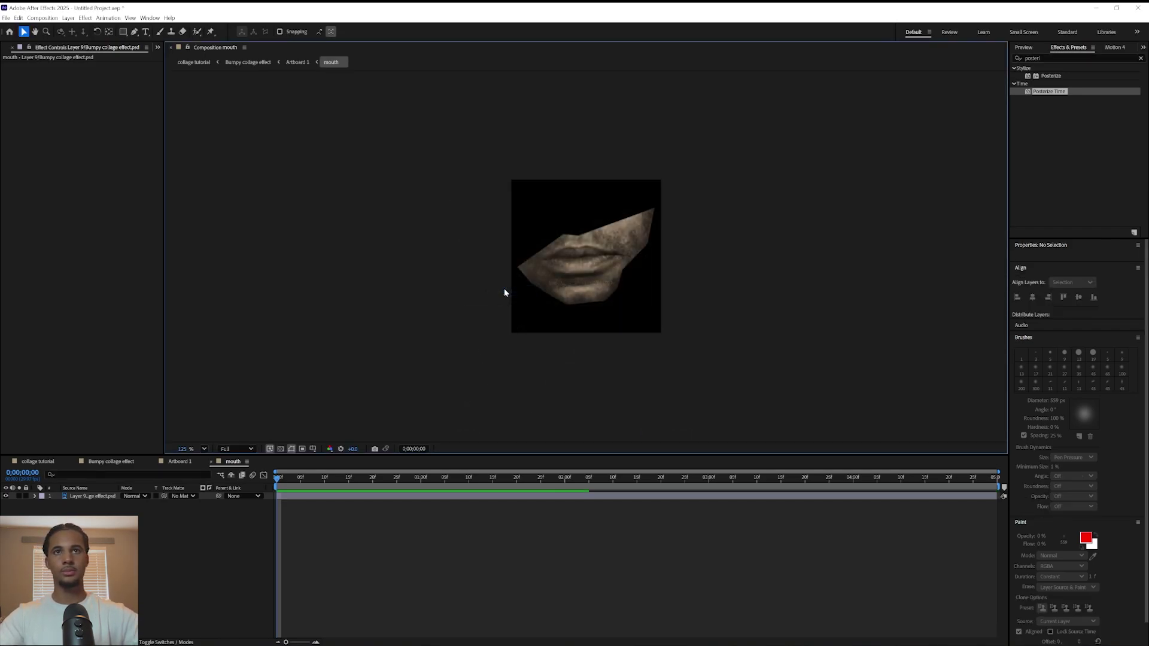
Step: Duplicate the mouth cutout layer and add a Stroke layer style to the lower copy
left_click(96, 496)
key("ctrl+d")
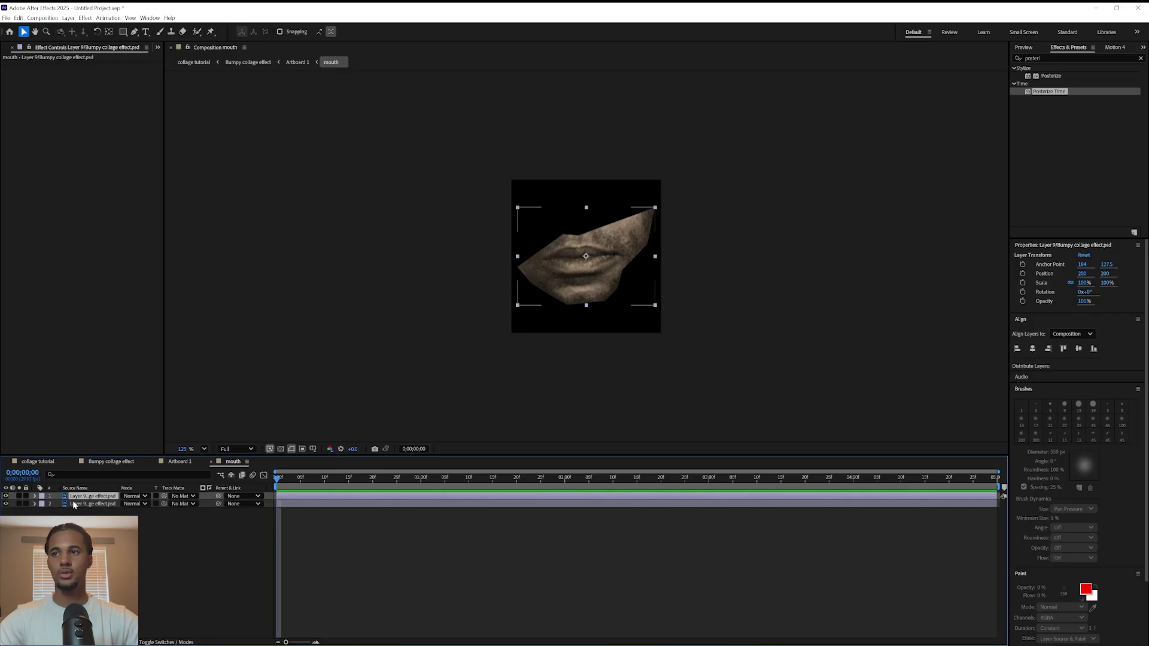
left_click(88, 505)
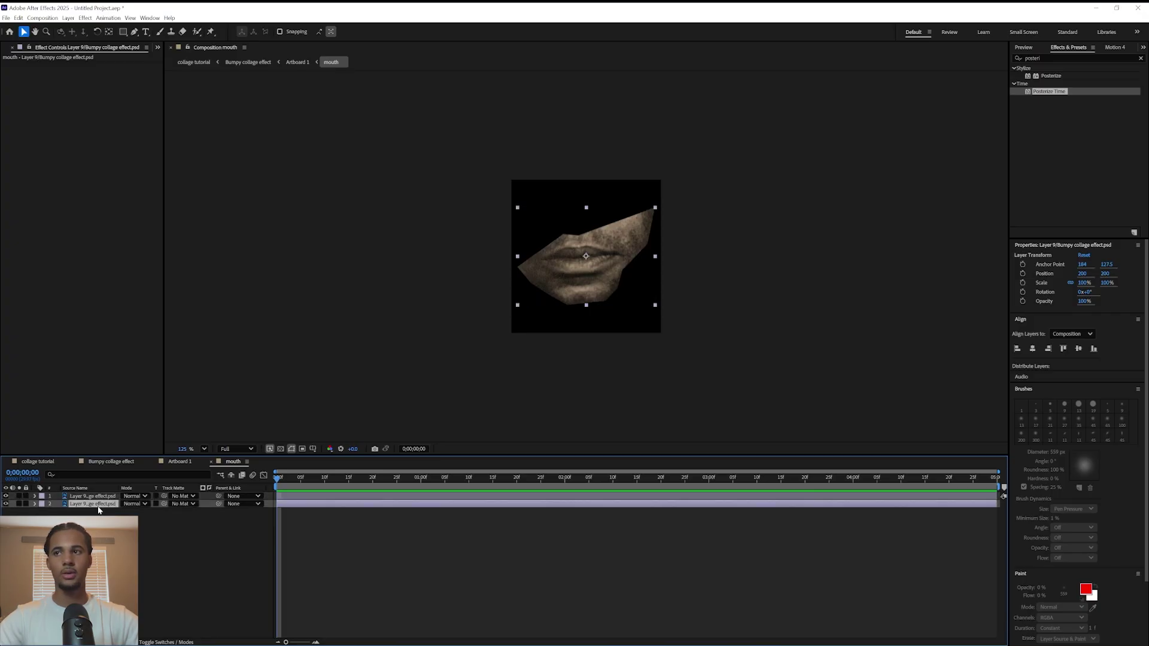
right_click(98, 508)
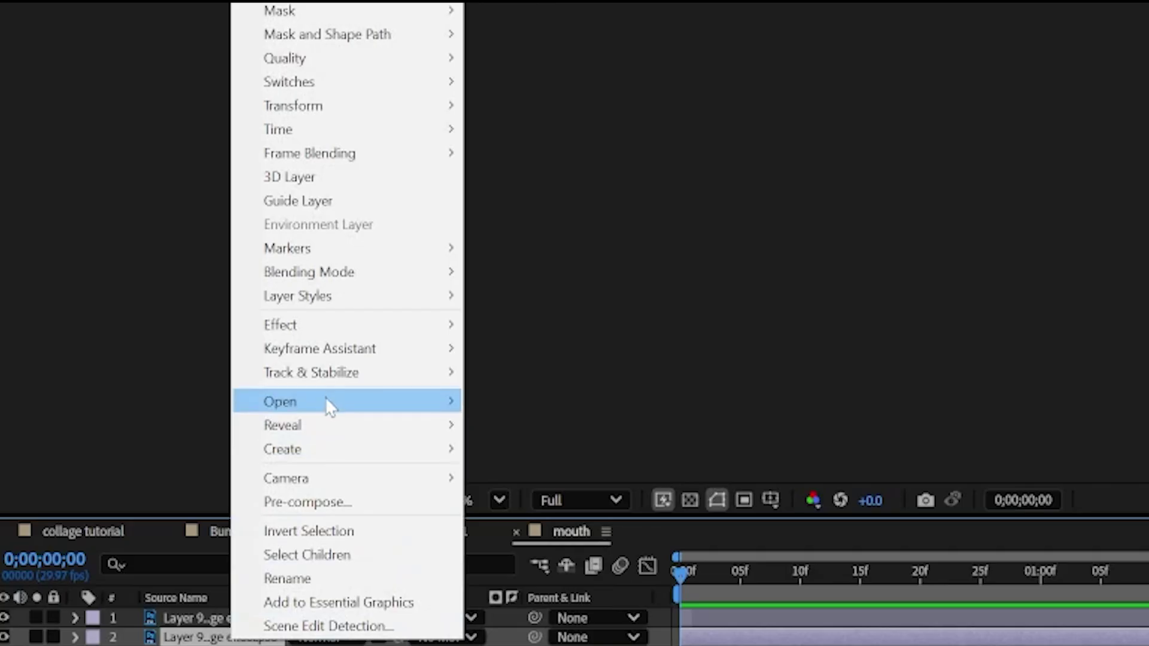
mouse_move(344, 293)
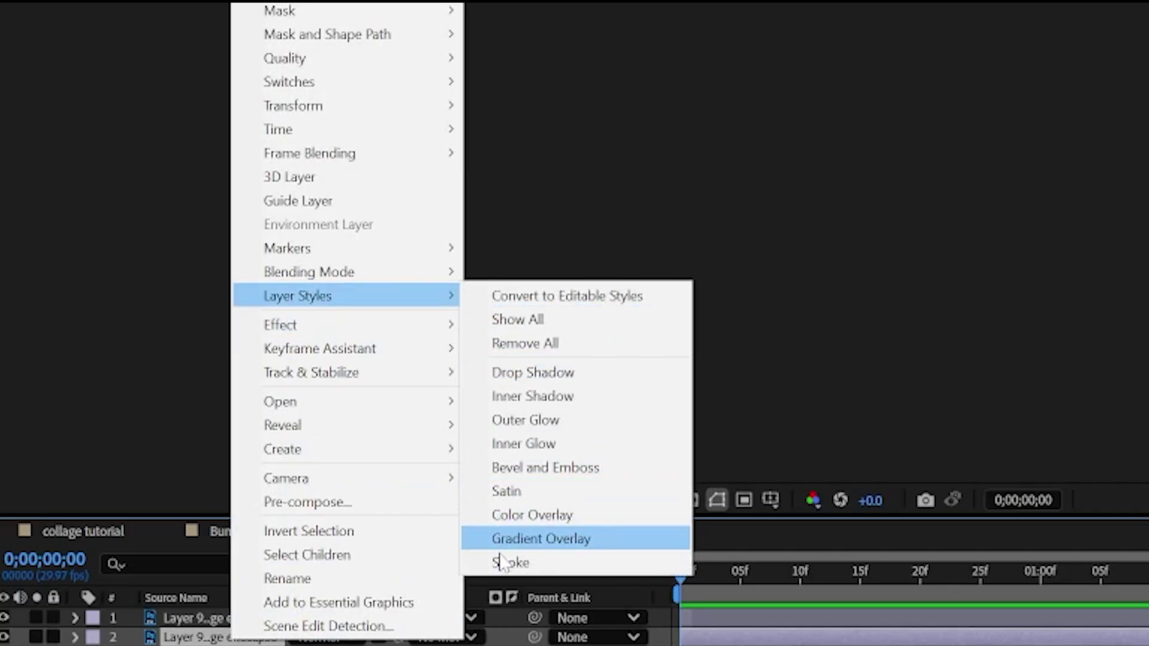
left_click(510, 563)
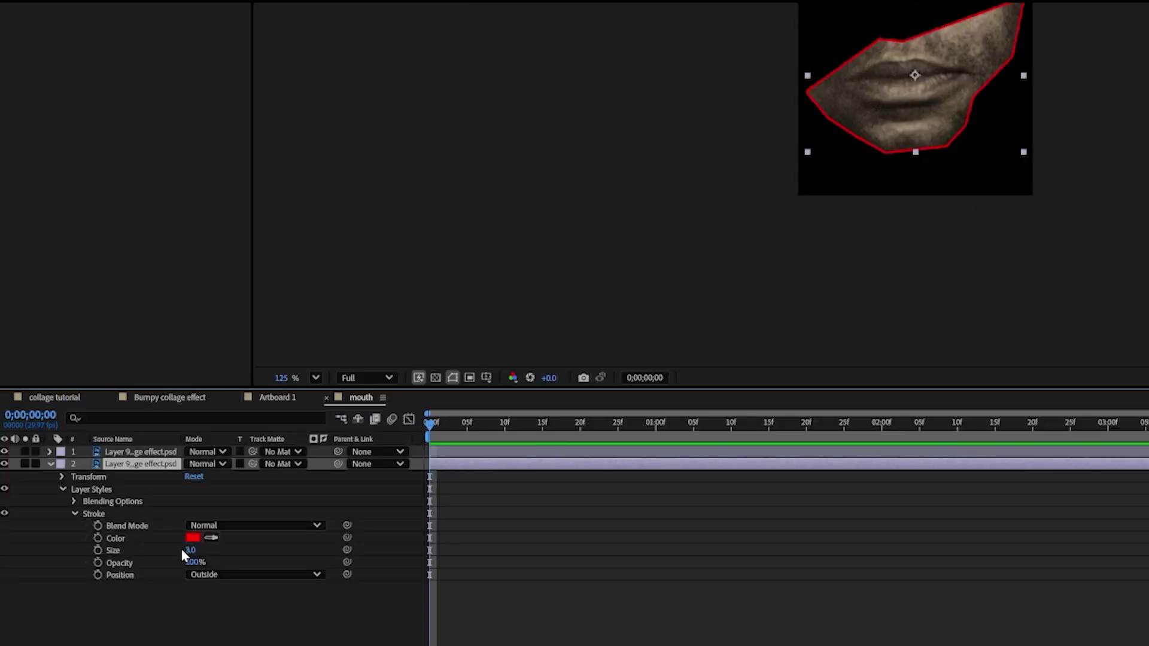
Step: Set the lower mouth layer's stroke size to 1 and its colour to light grey DFDFDF
left_click(189, 550)
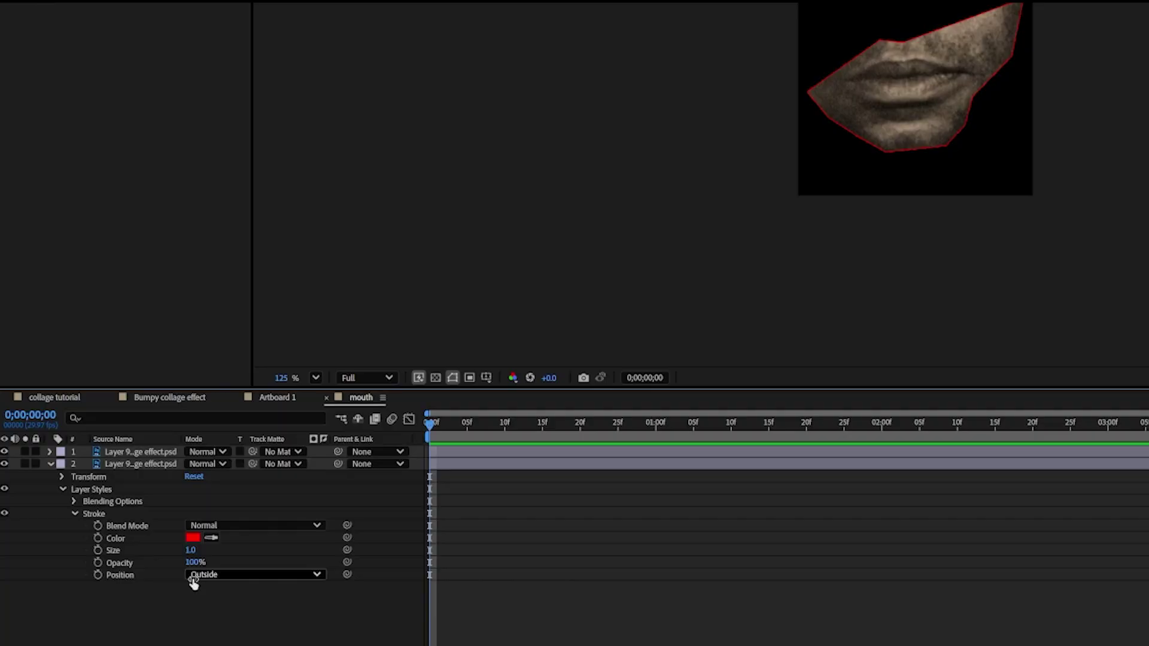
left_click(192, 538)
mouse_move(369, 231)
left_mouse_down()
mouse_move(342, 231)
mouse_move(338, 203)
mouse_move(334, 225)
mouse_move(341, 242)
mouse_move(351, 236)
left_mouse_up()
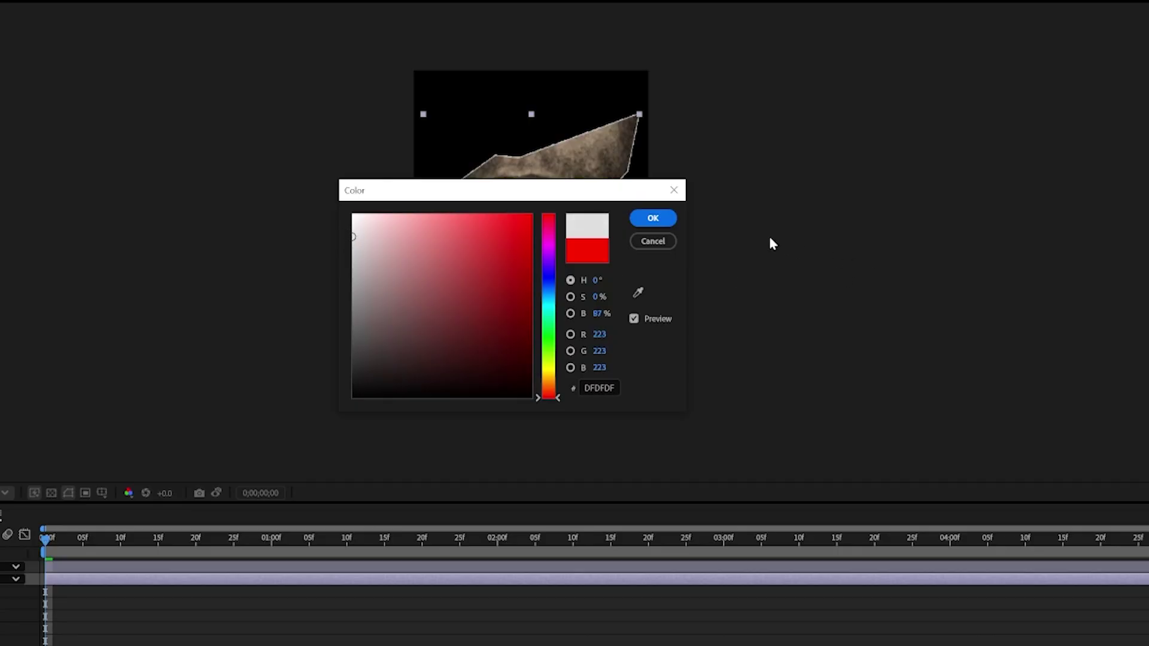
left_click(652, 219)
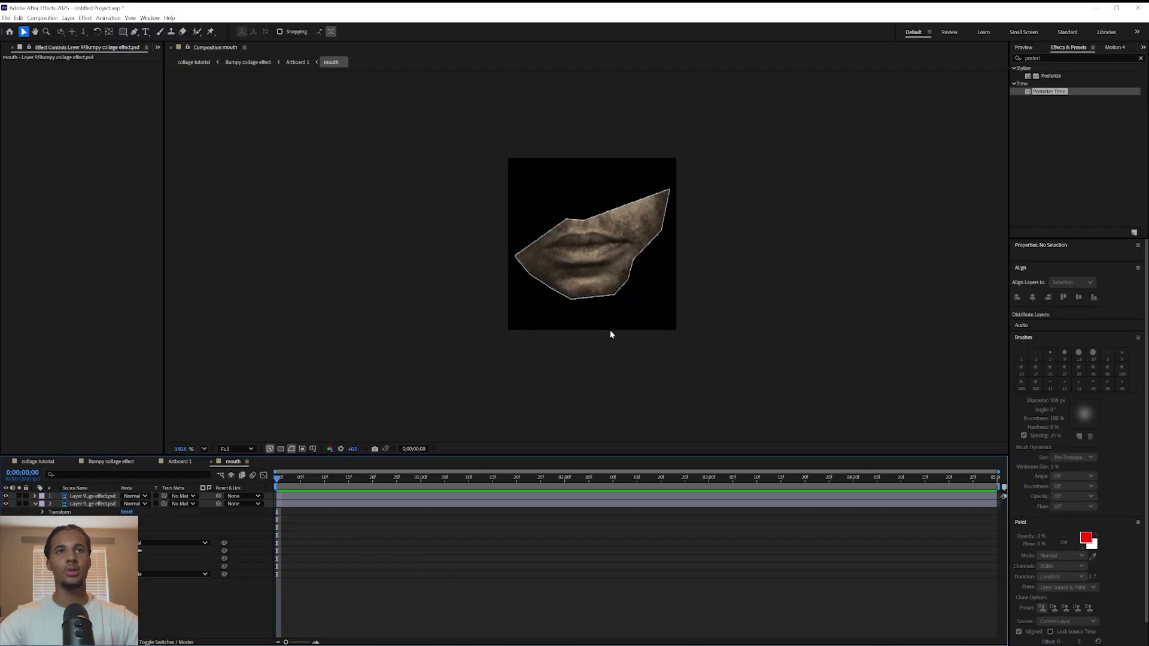
Step: Find the Roughen Edges effect and apply it to the lower mouth layer with the stroke
double_click(1062, 58)
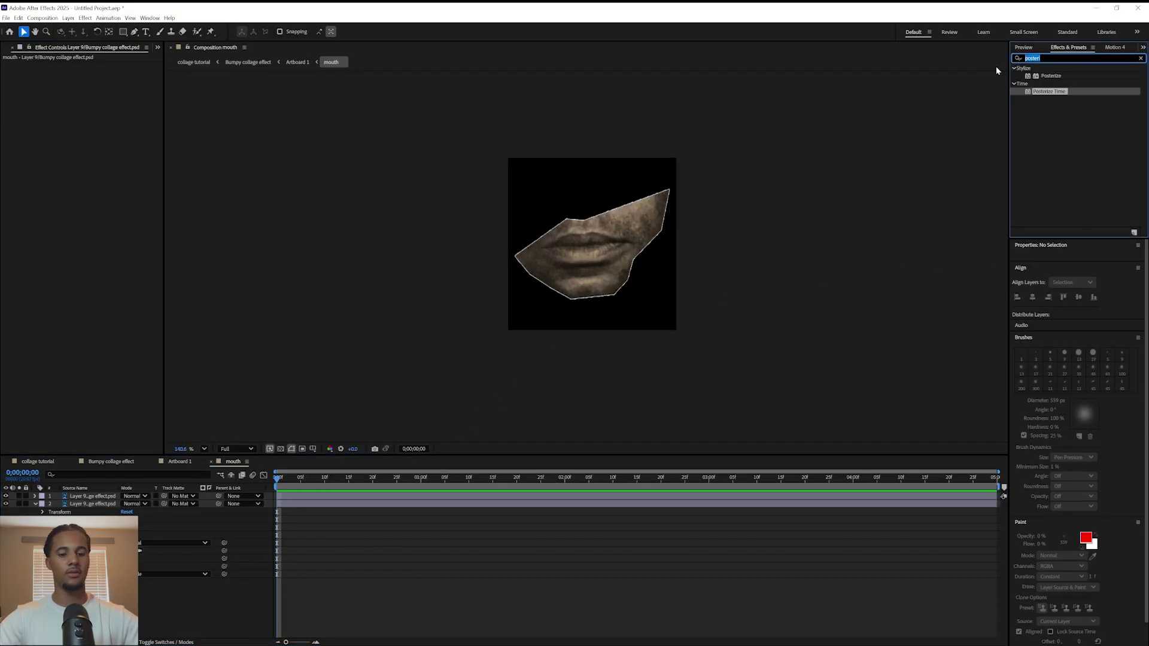
type("roughen")
left_click_drag(1058, 76, 100, 511)
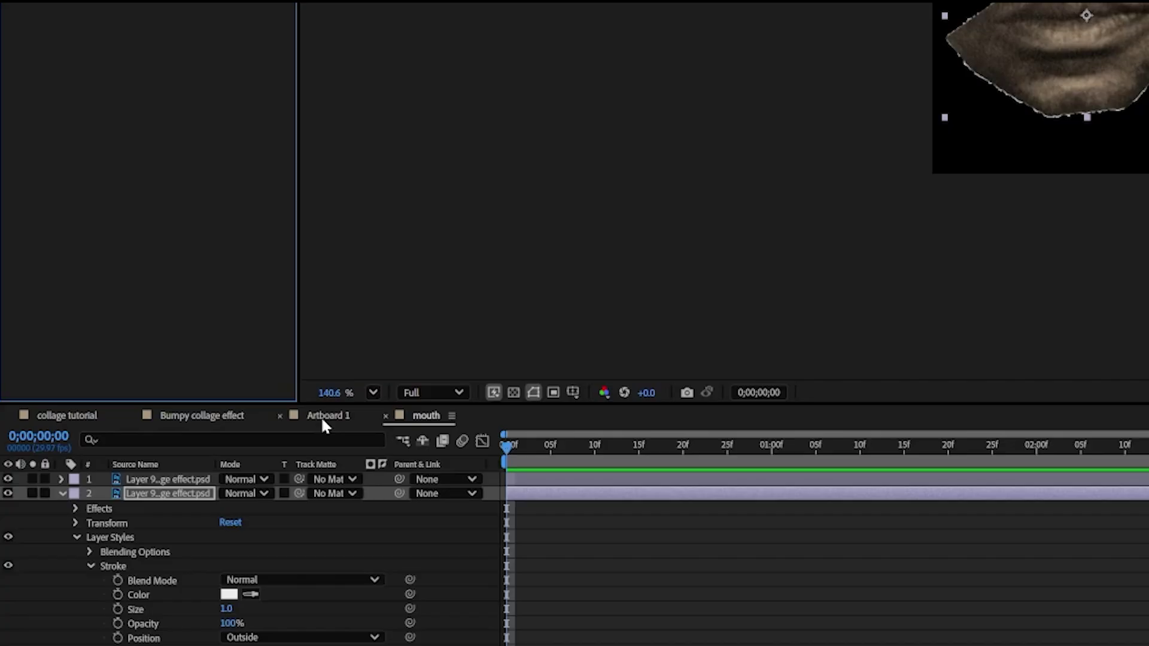
Step: Try the adjustment layer lower in Artboard 1's layer stack, preview the motion, and return it to the top
left_click(176, 462)
left_click(159, 478)
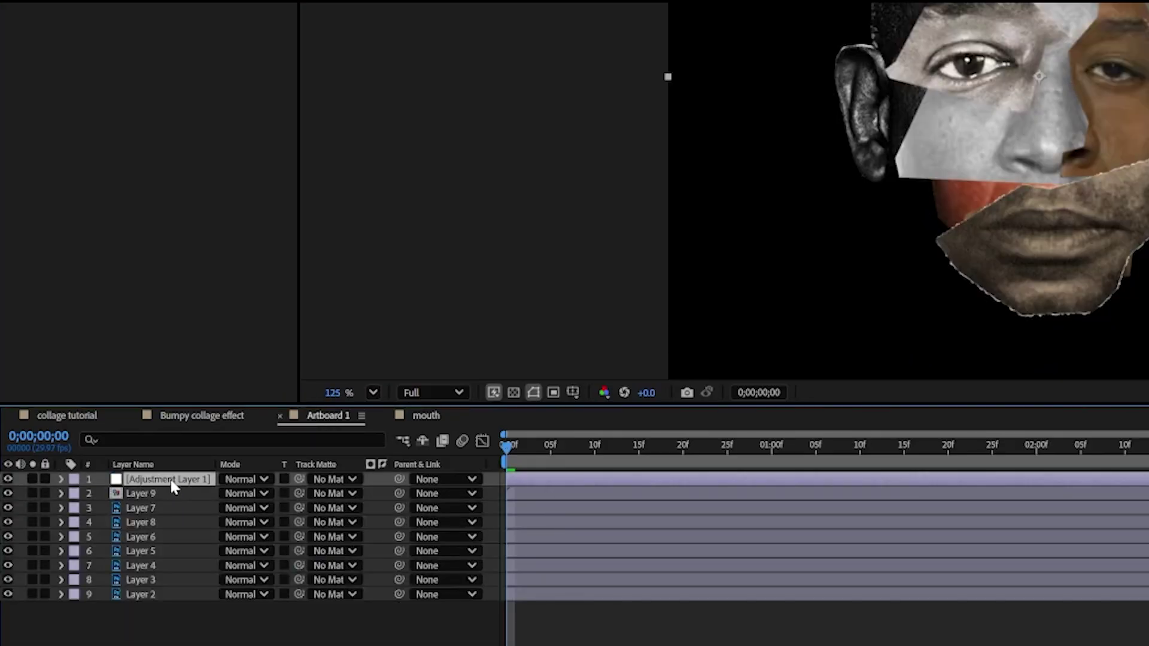
left_click_drag(174, 633, 156, 499)
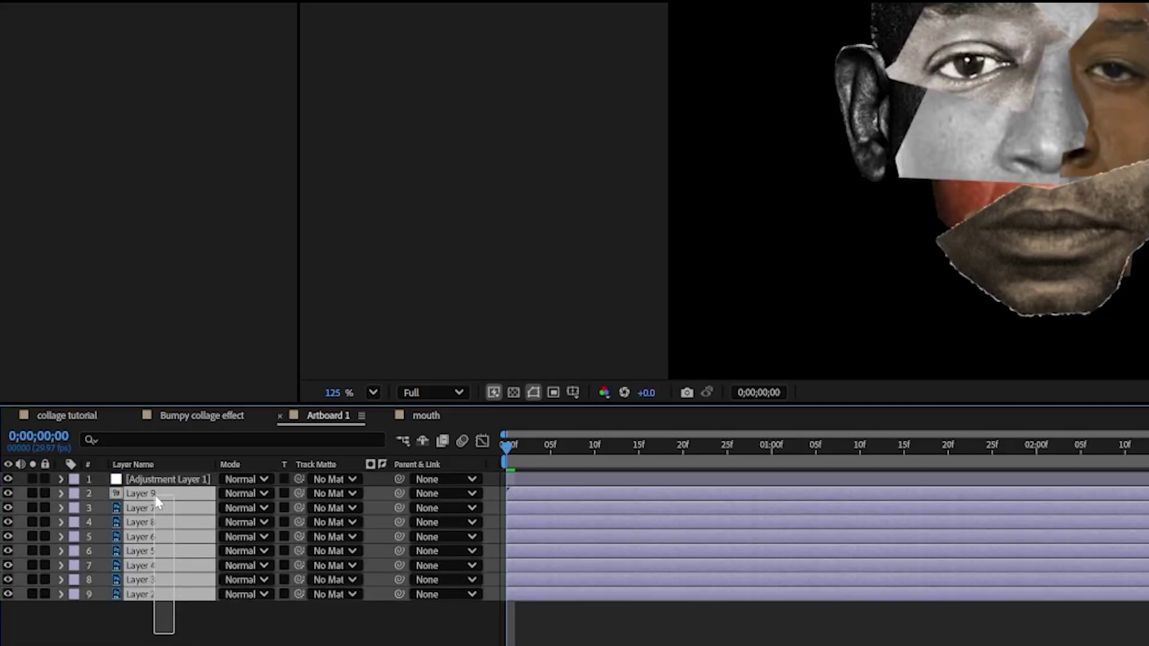
left_click(177, 481)
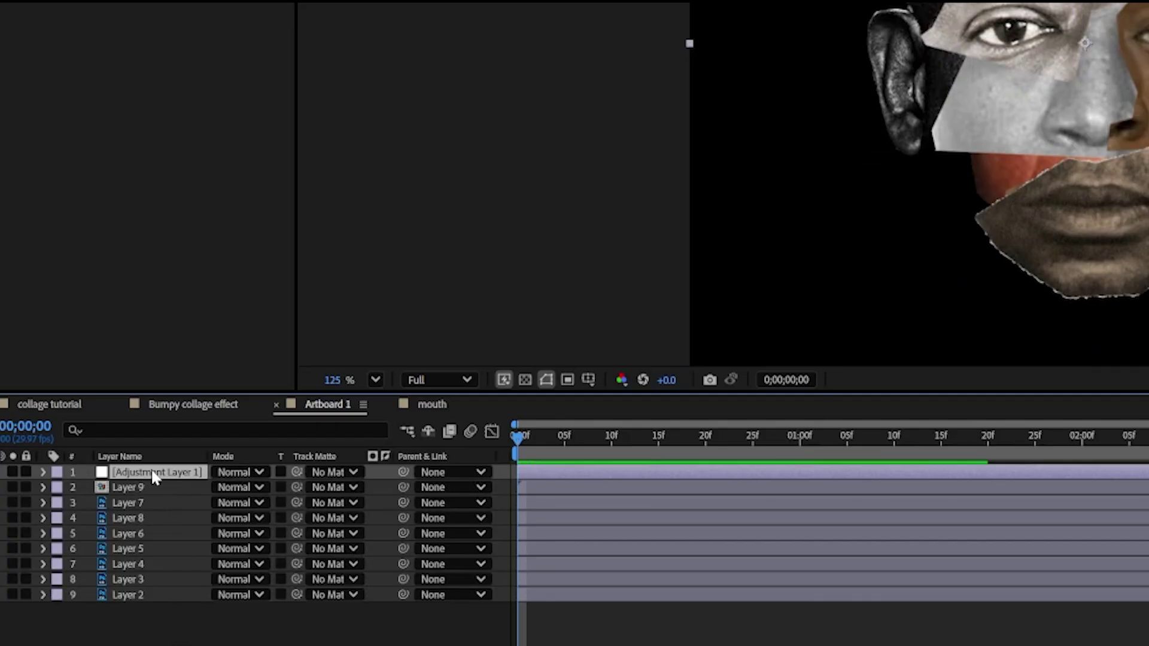
left_click_drag(150, 473, 164, 556)
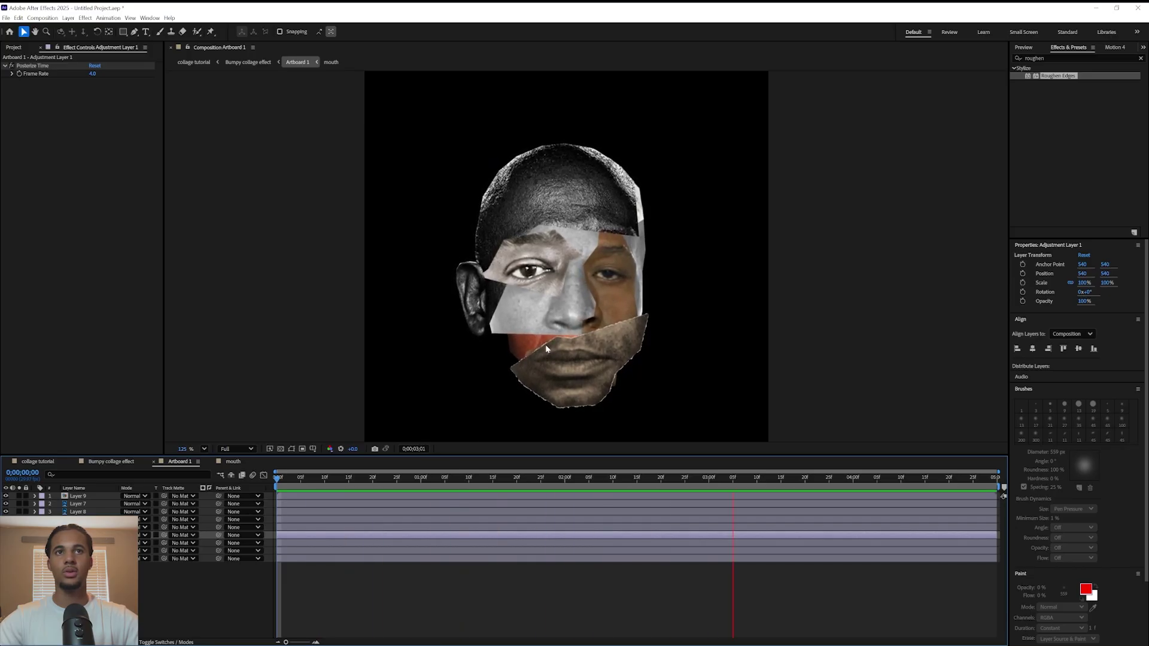
key("space")
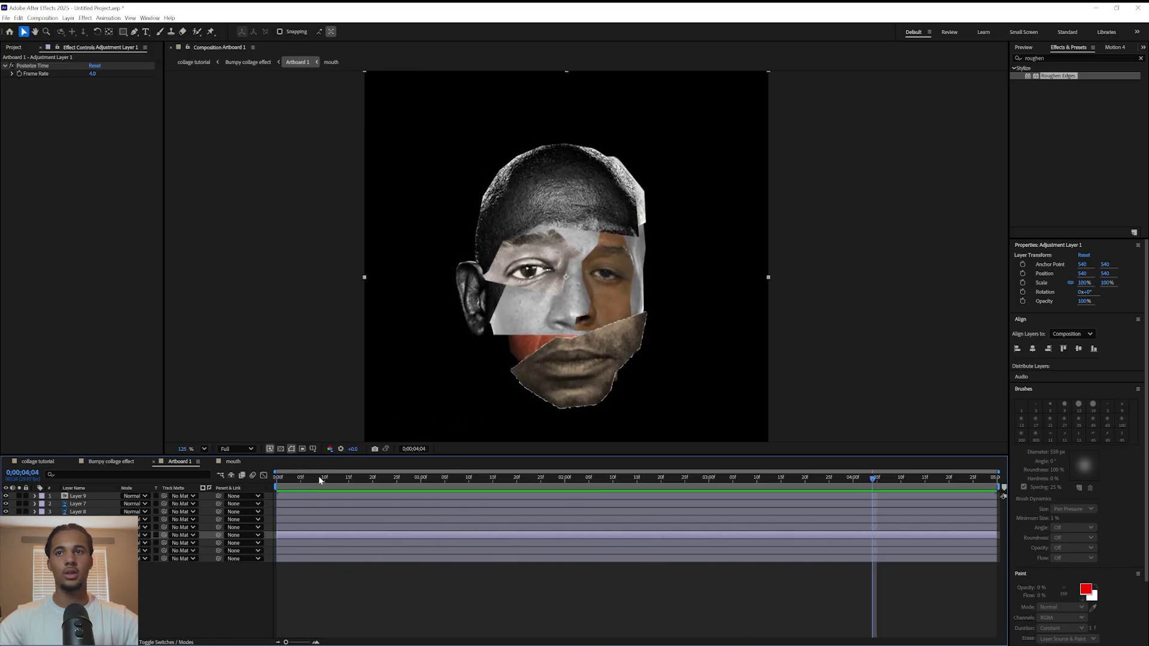
left_click_drag(316, 477, 273, 479)
left_click_drag(82, 535, 81, 495)
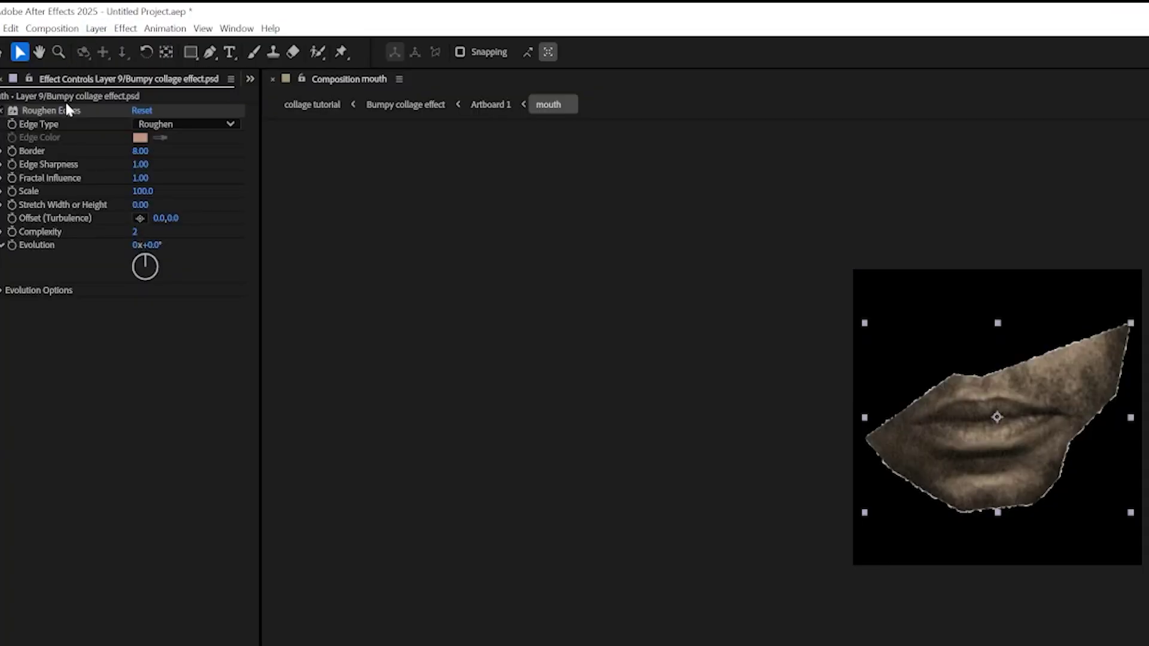
Step: Set the lower mouth layer's Roughen Edges to Border 5, Edge Sharpness 5, Scale 200 and Complexity 10
left_click(67, 109)
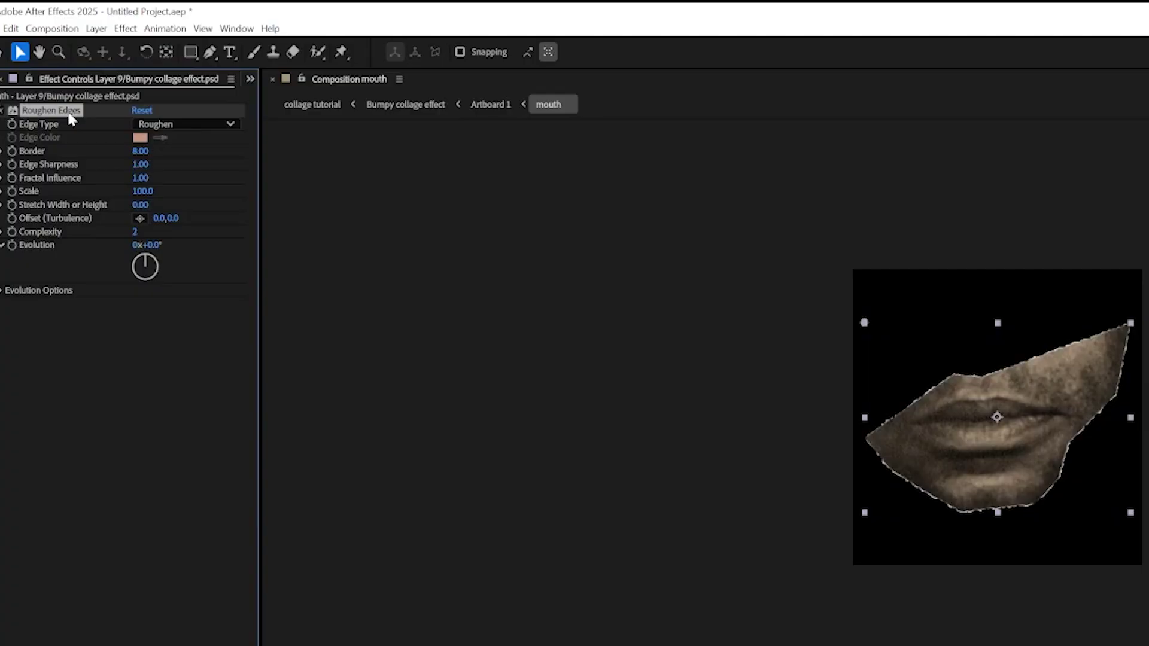
left_click(137, 153)
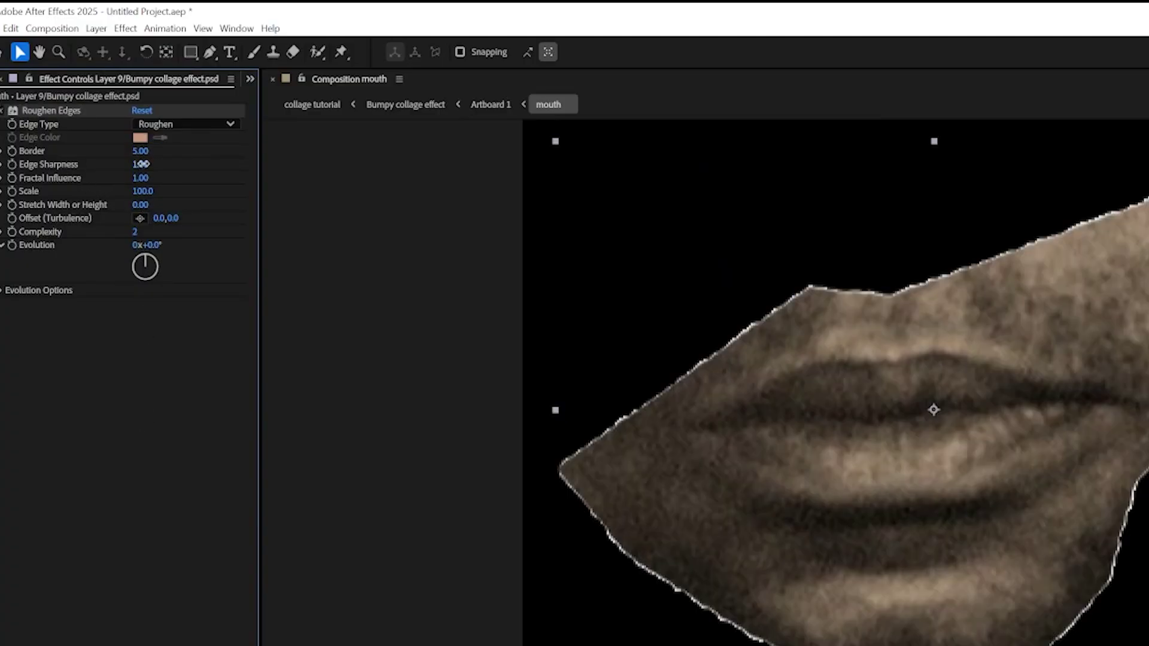
left_click(144, 163)
type("5")
key("Return")
left_click(144, 191)
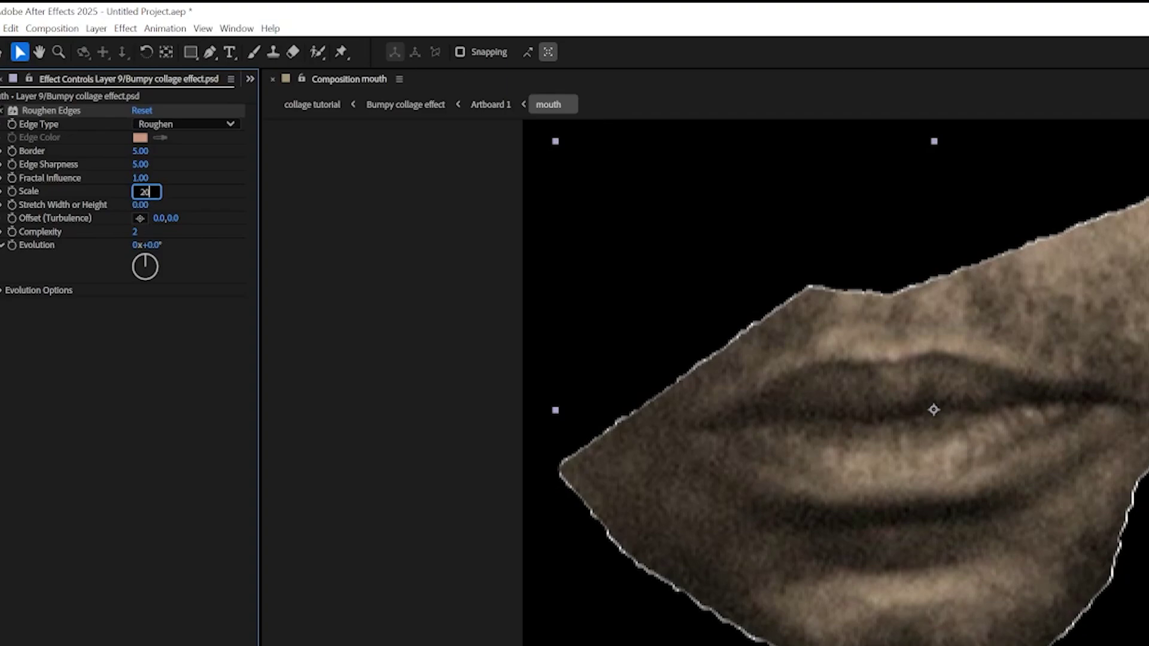
type("200")
left_click(134, 232)
type("10")
key("Return")
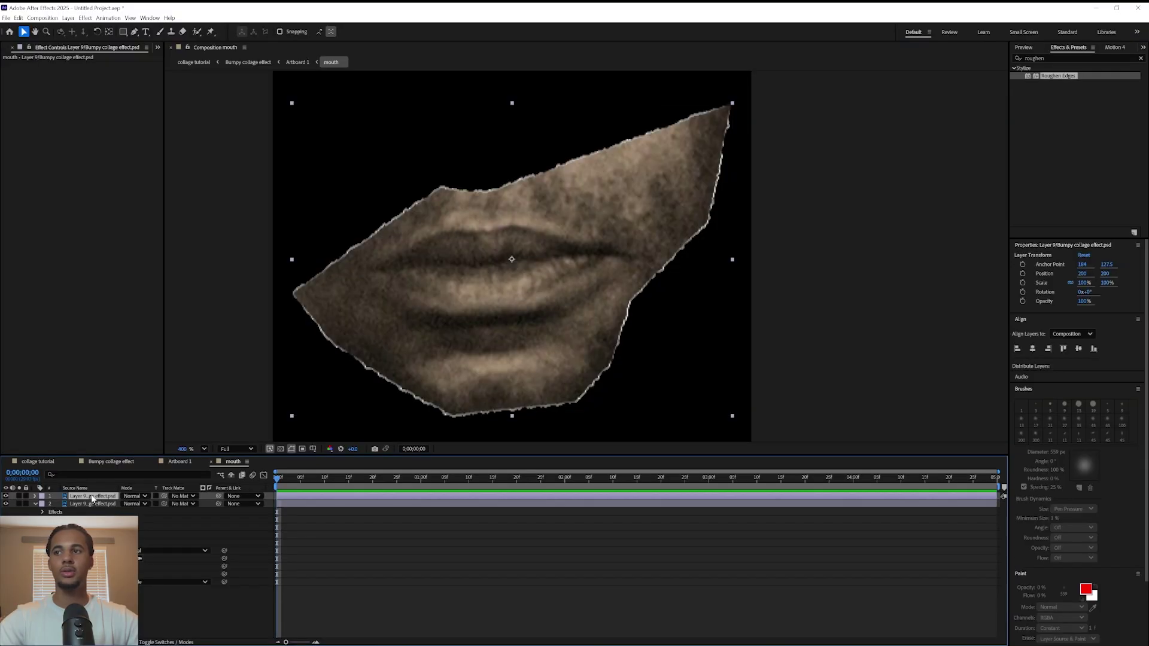
Step: Add a Drop Shadow layer style to the upper mouth layer with 50% opacity and a distance of 14
right_click(92, 499)
mouse_move(167, 358)
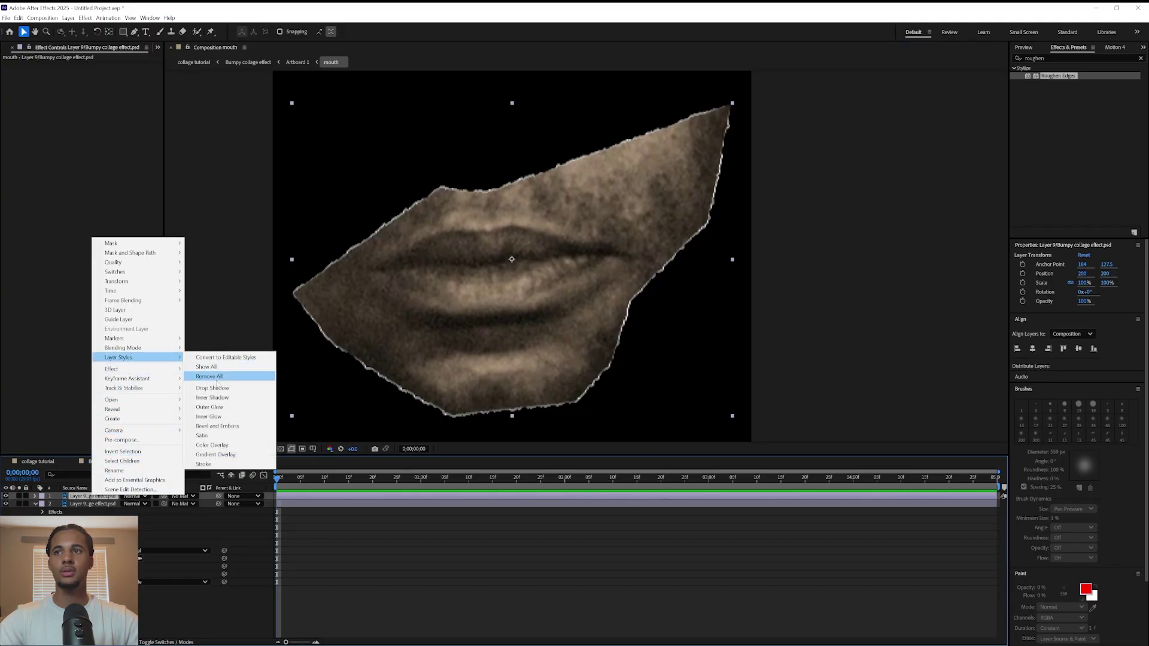
left_click(212, 388)
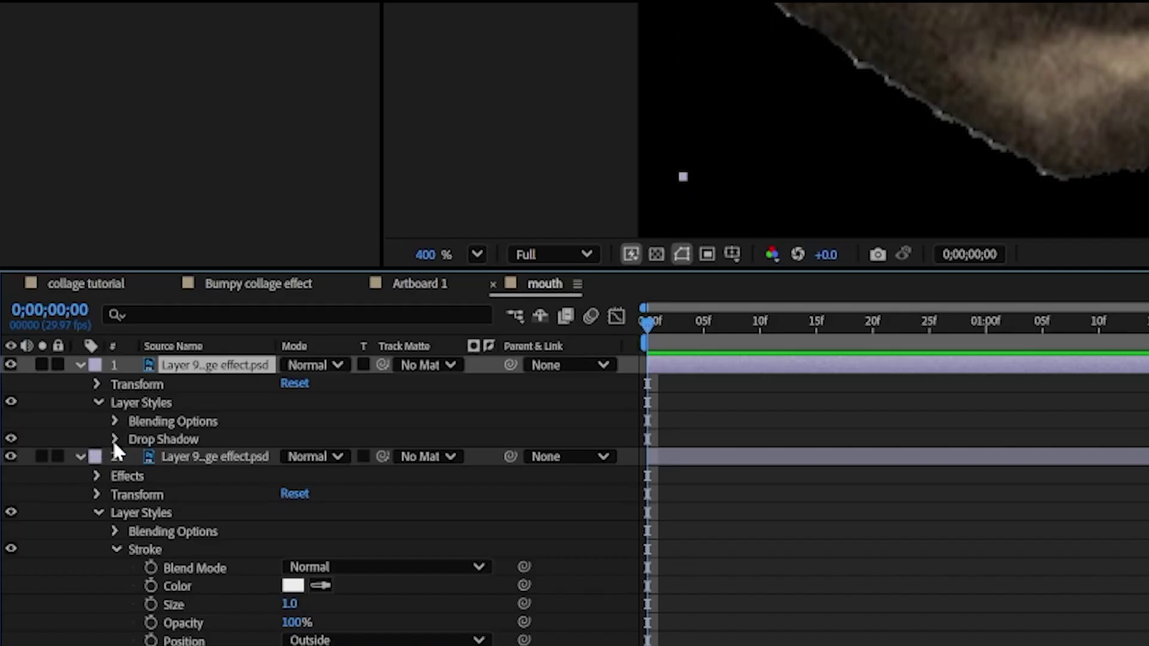
left_click(114, 438)
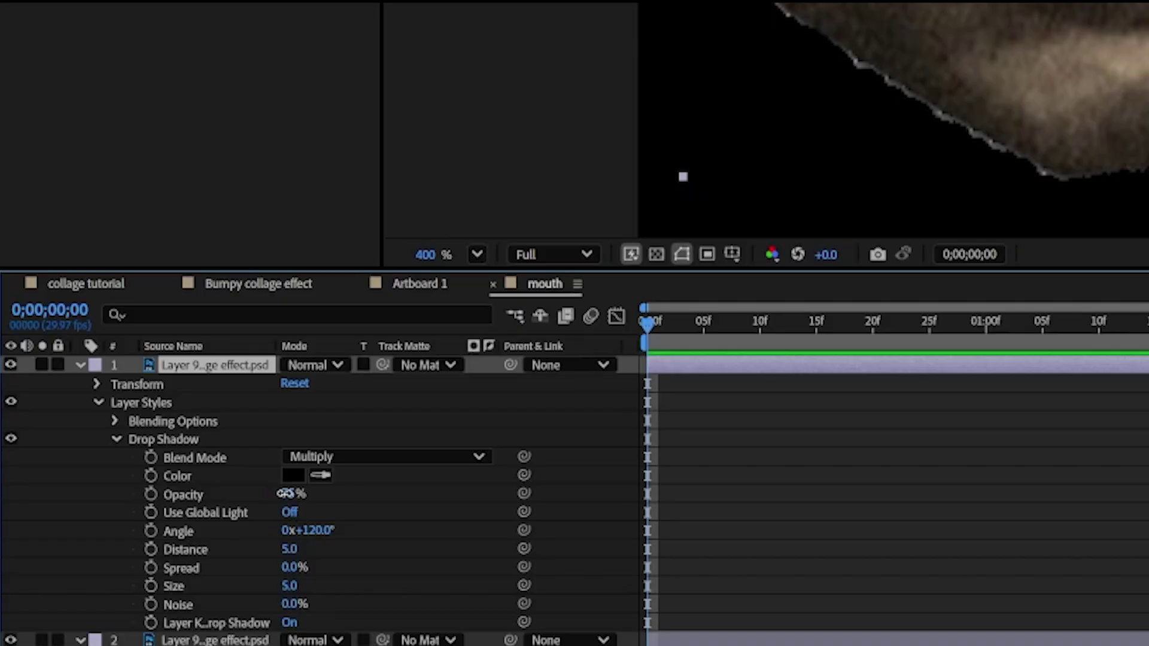
left_click(285, 493)
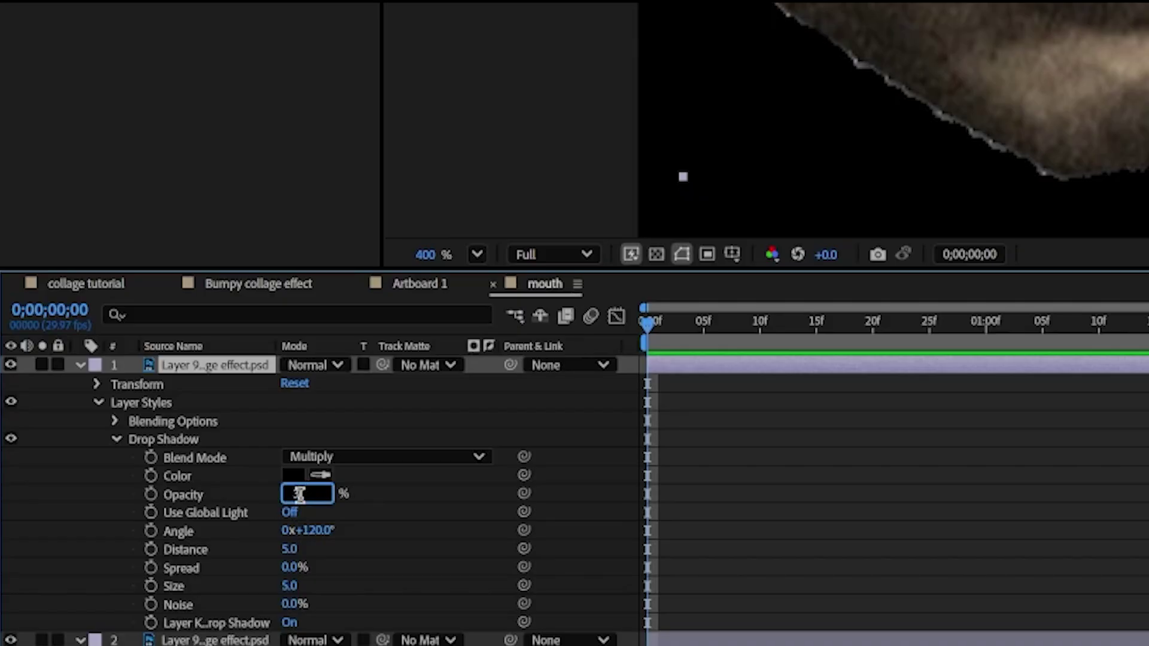
key("Return")
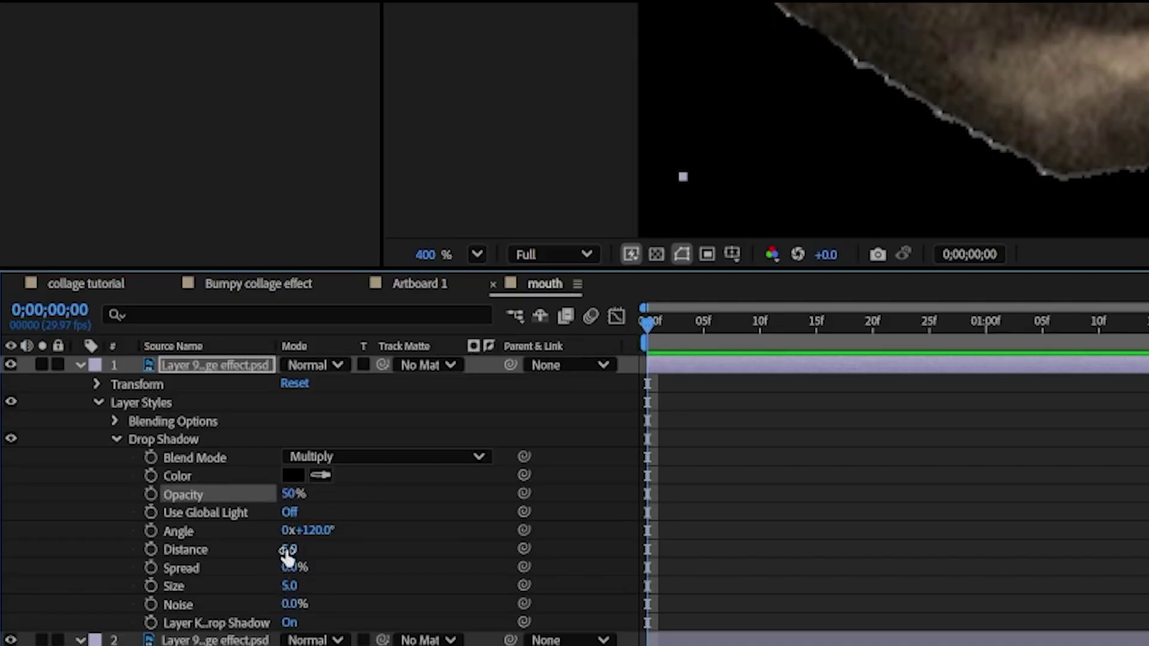
left_click_drag(289, 549, 306, 557)
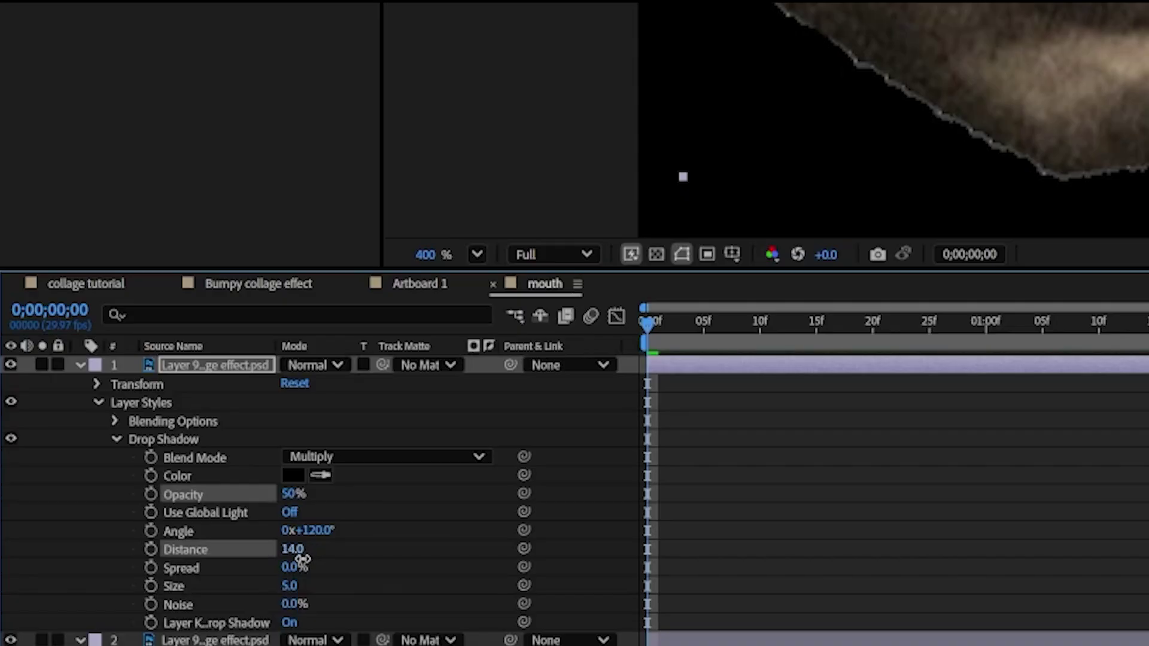
left_click(299, 557)
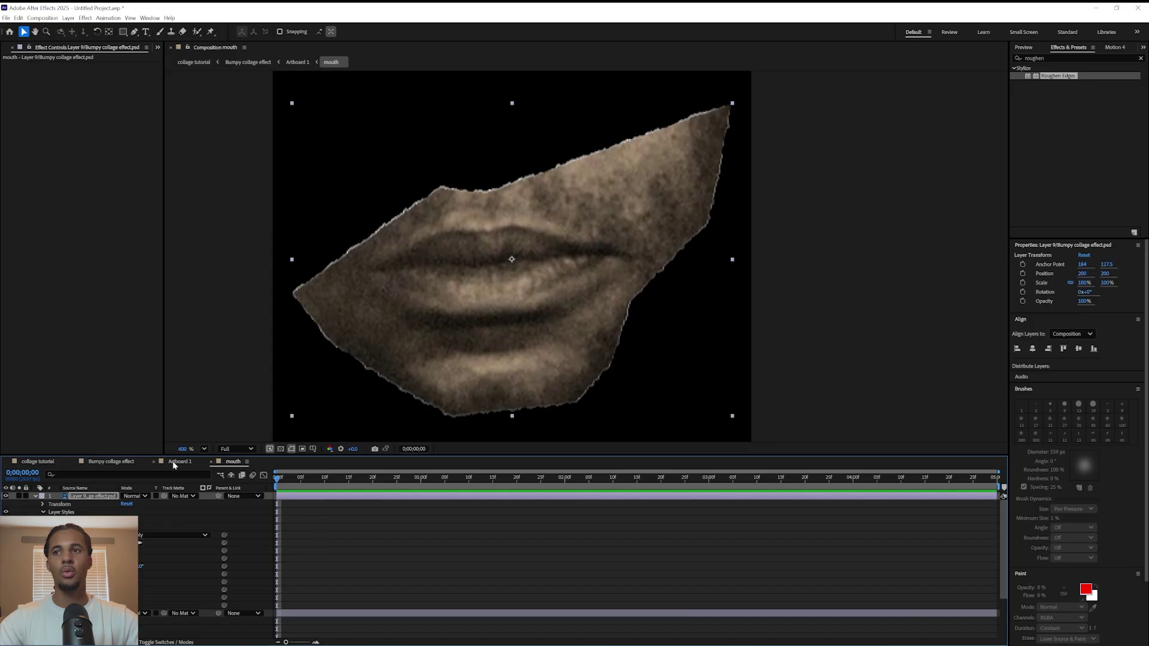
Step: Return to Artboard 1 and inspect the mouth cutout's rough outline and shadow up close on the face collage
left_click(180, 462)
scroll(547, 405, "up", 5)
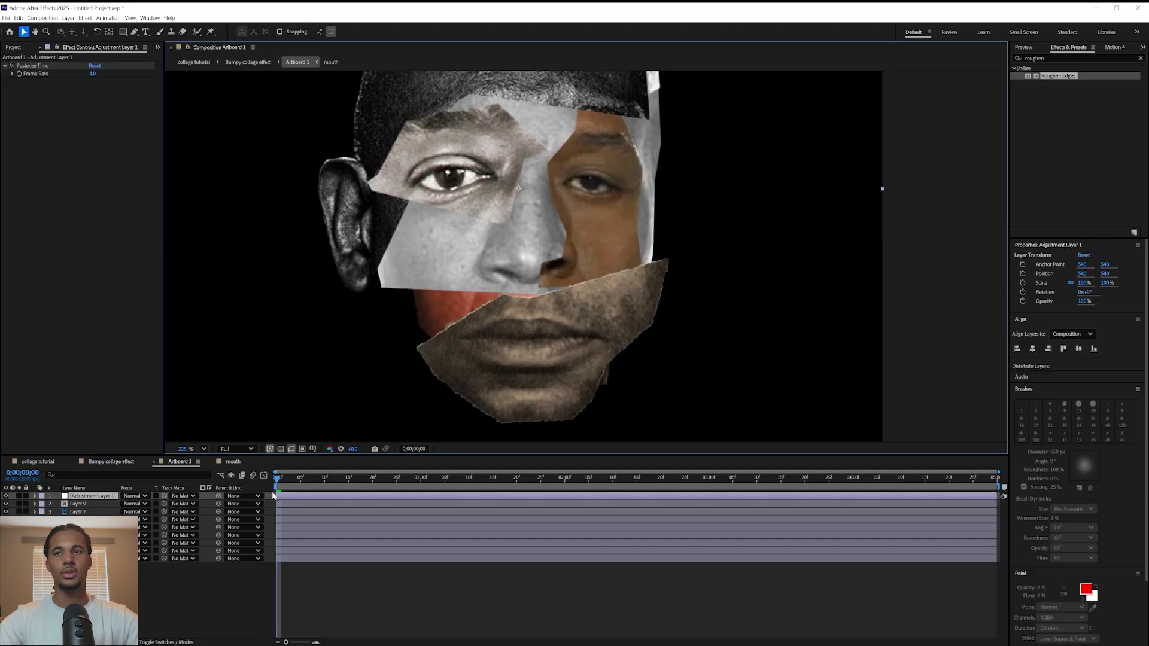
left_click_drag(651, 480, 275, 480)
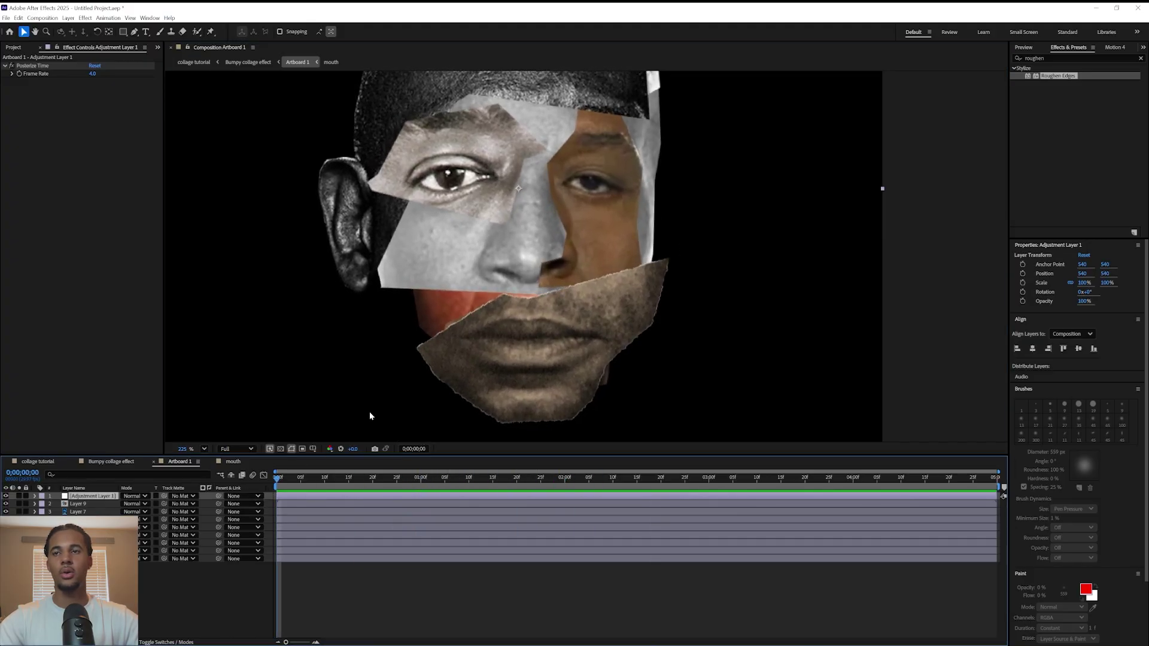
left_click_drag(450, 283, 424, 410)
key("v")
left_click_drag(426, 297, 465, 227)
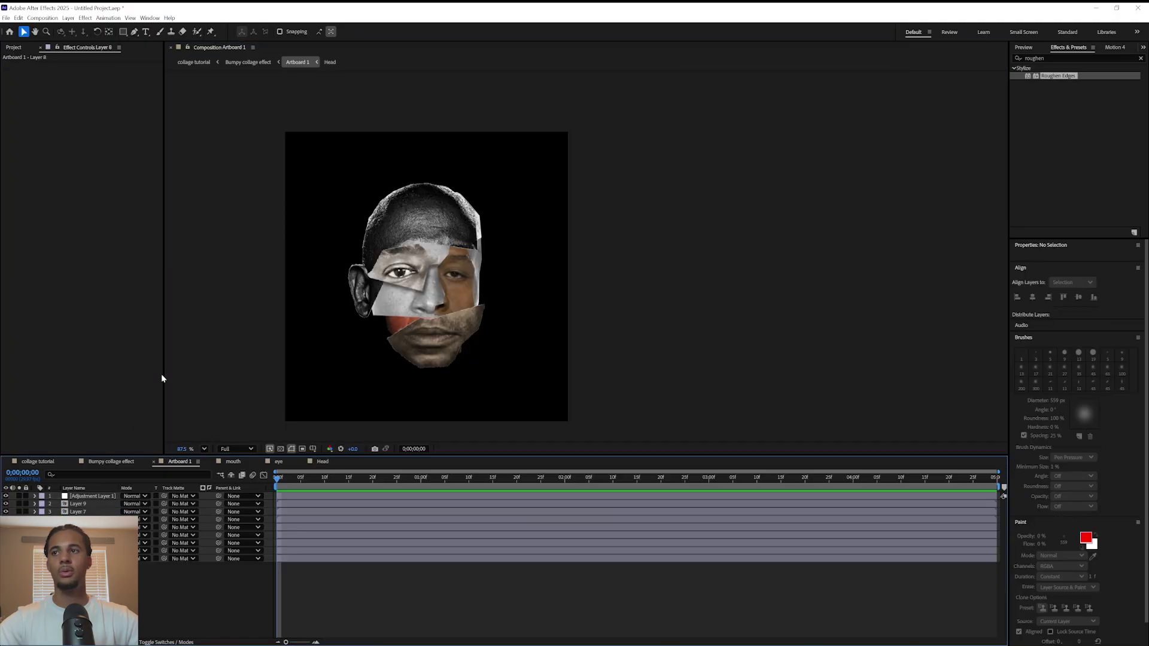
Step: Import fabric effect.psd into the Bumpy collage effect composition as Composition - Retain Layer Sizes with editable layer styles
left_click(105, 462)
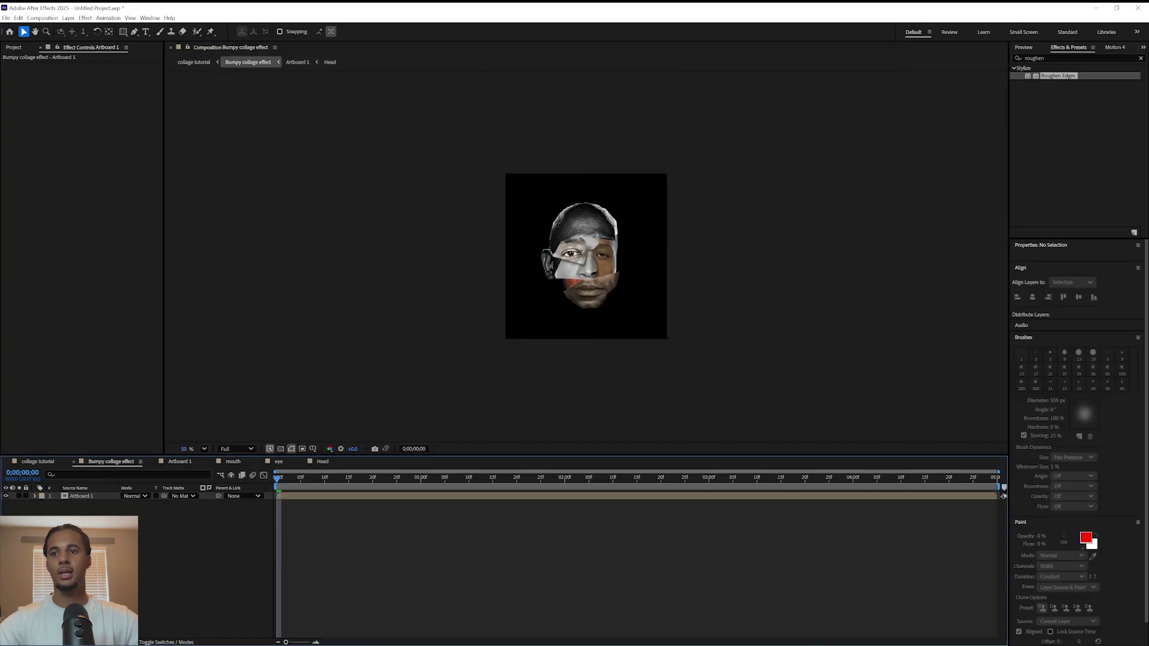
key("alt+Tab")
left_click(467, 471)
left_click_drag(468, 416, 525, 284)
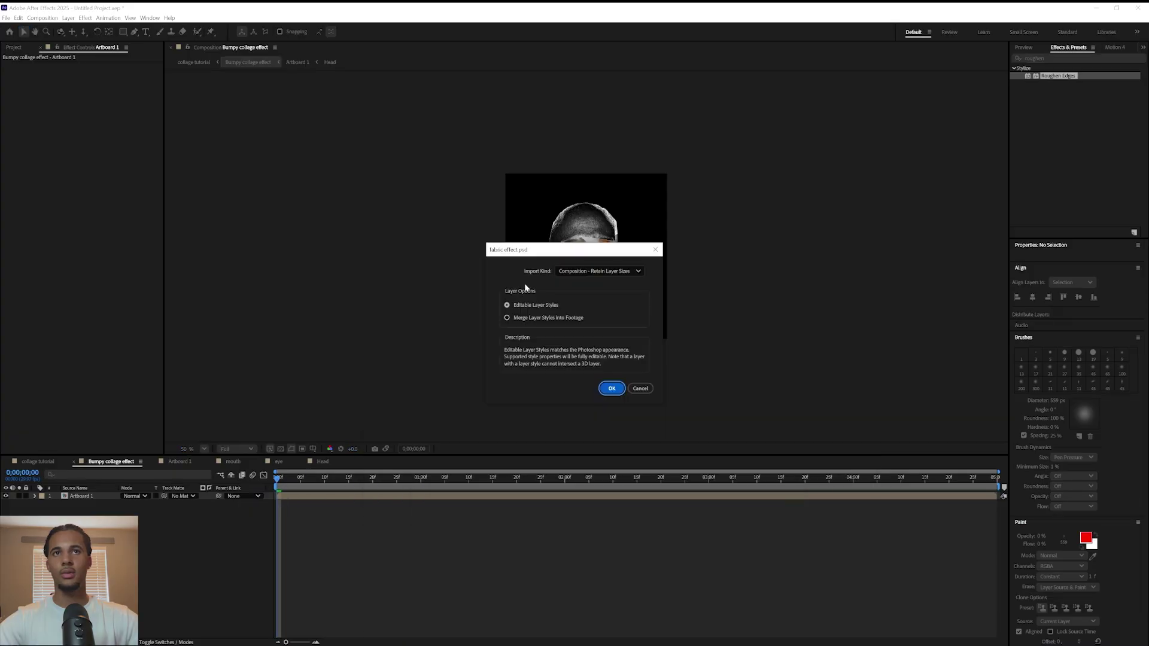
key("Return")
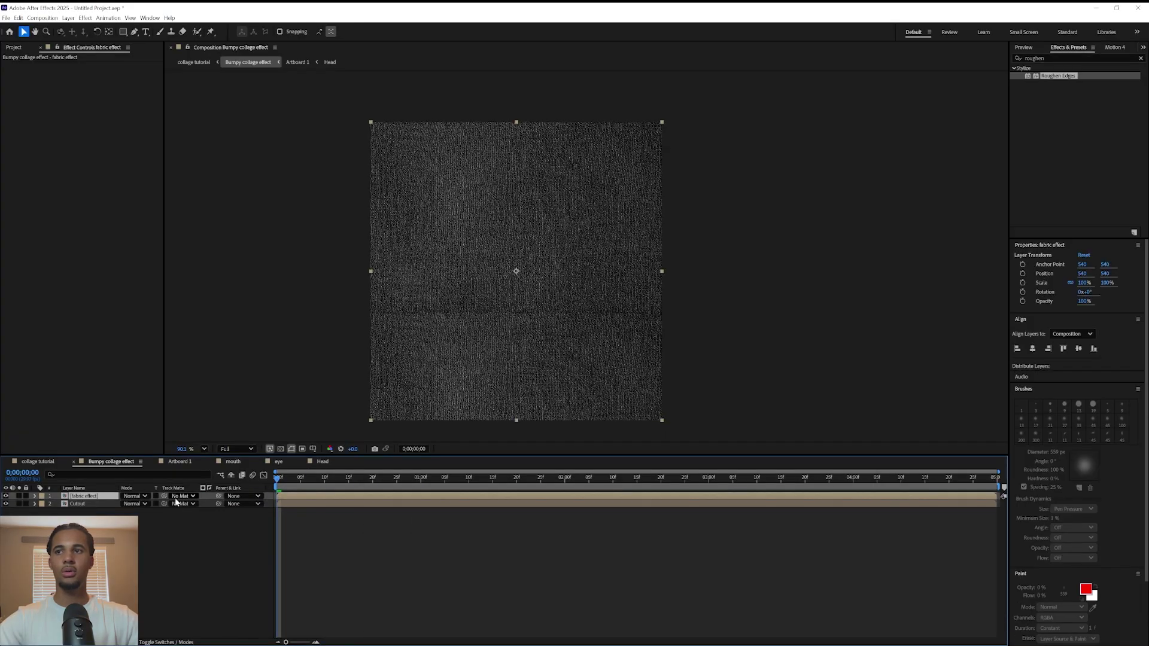
Step: Use the Cutout layer as the fabric effect layer's track matte and turn Cutout's visibility back on
left_click(180, 496)
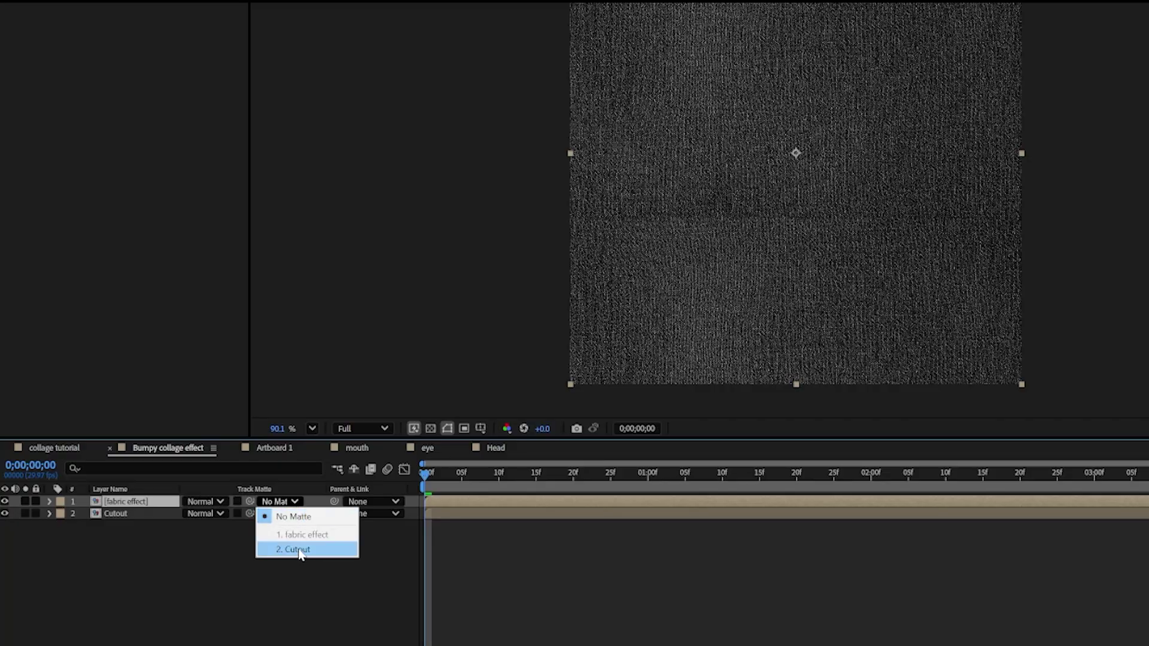
left_click(298, 549)
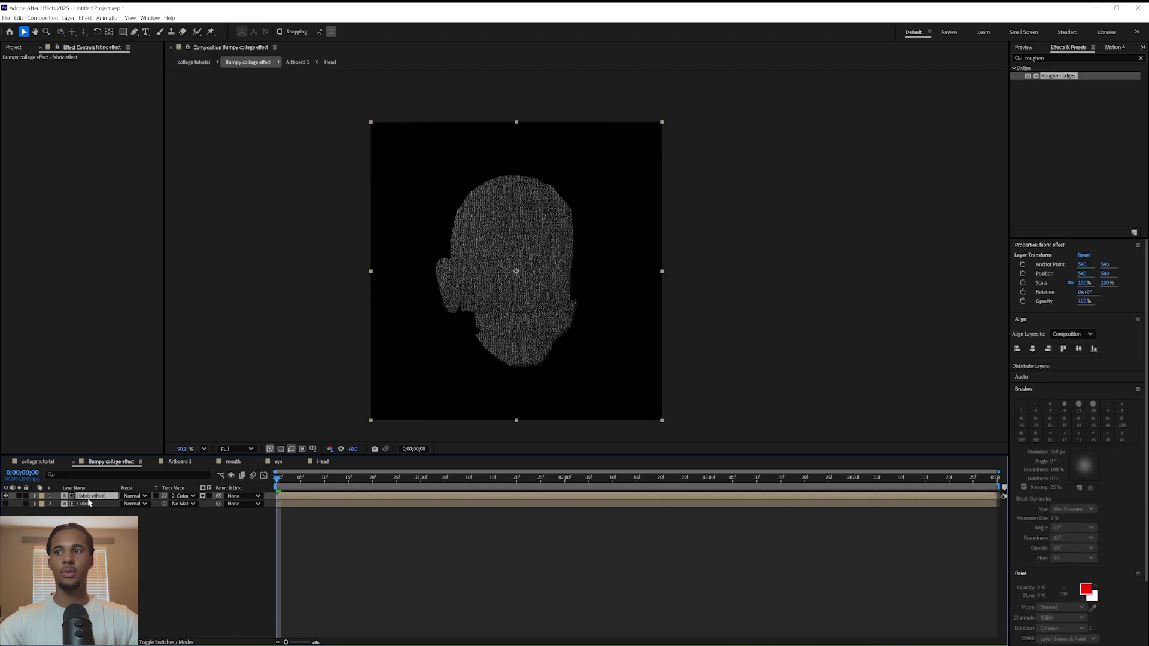
left_click(156, 539)
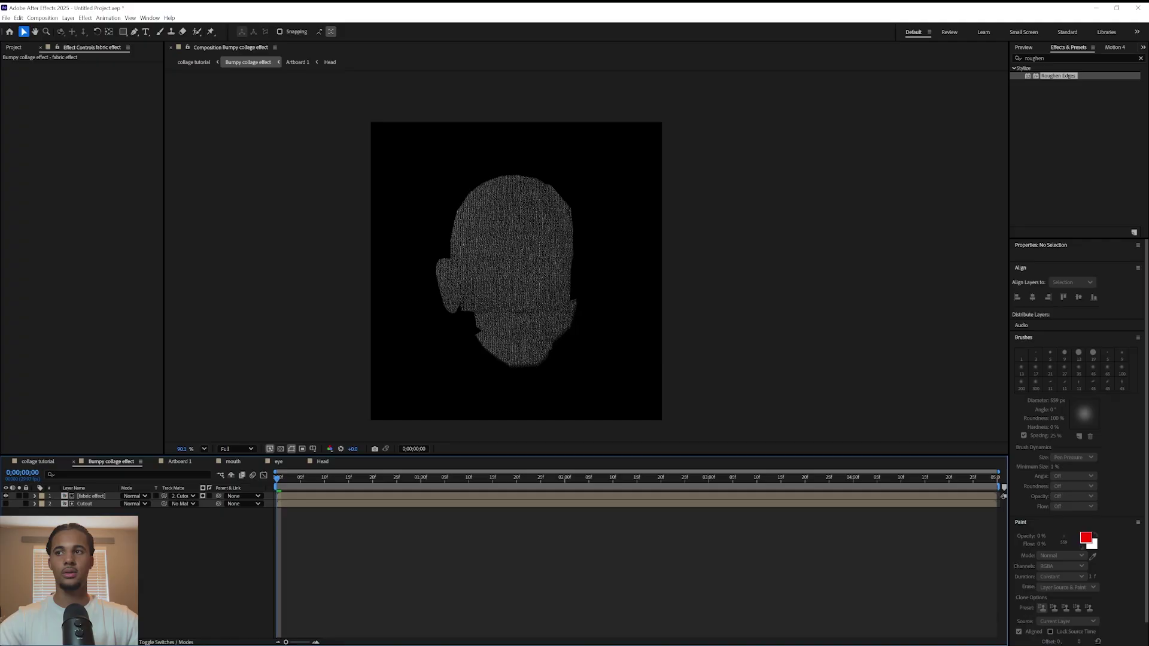
left_click(111, 505)
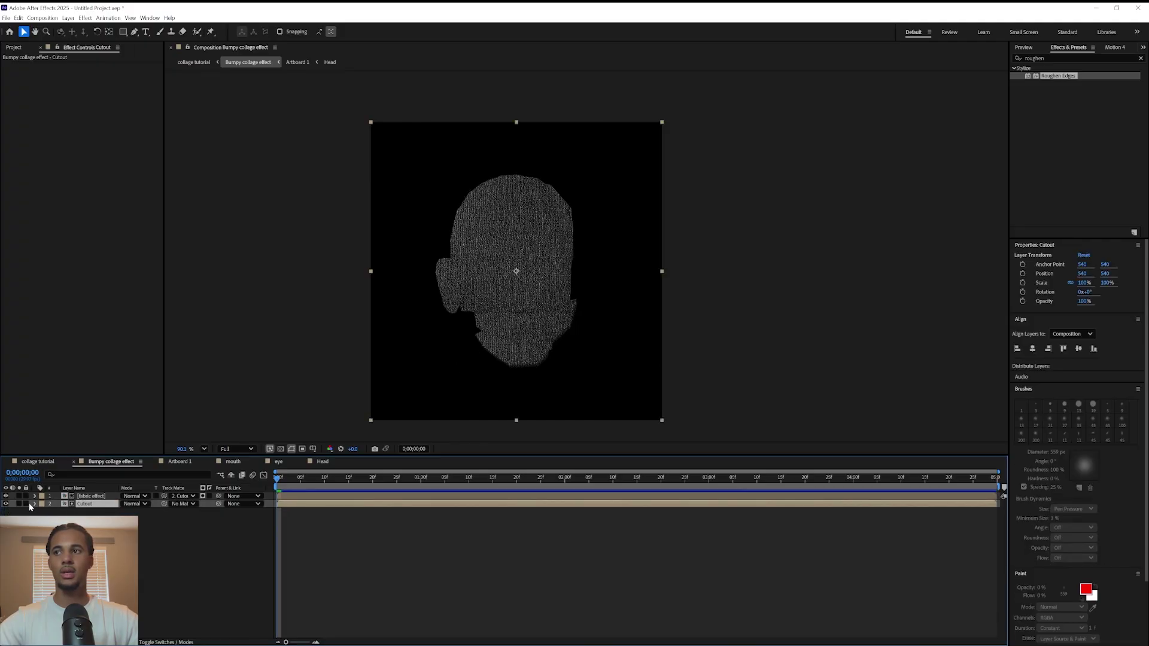
left_click(96, 537)
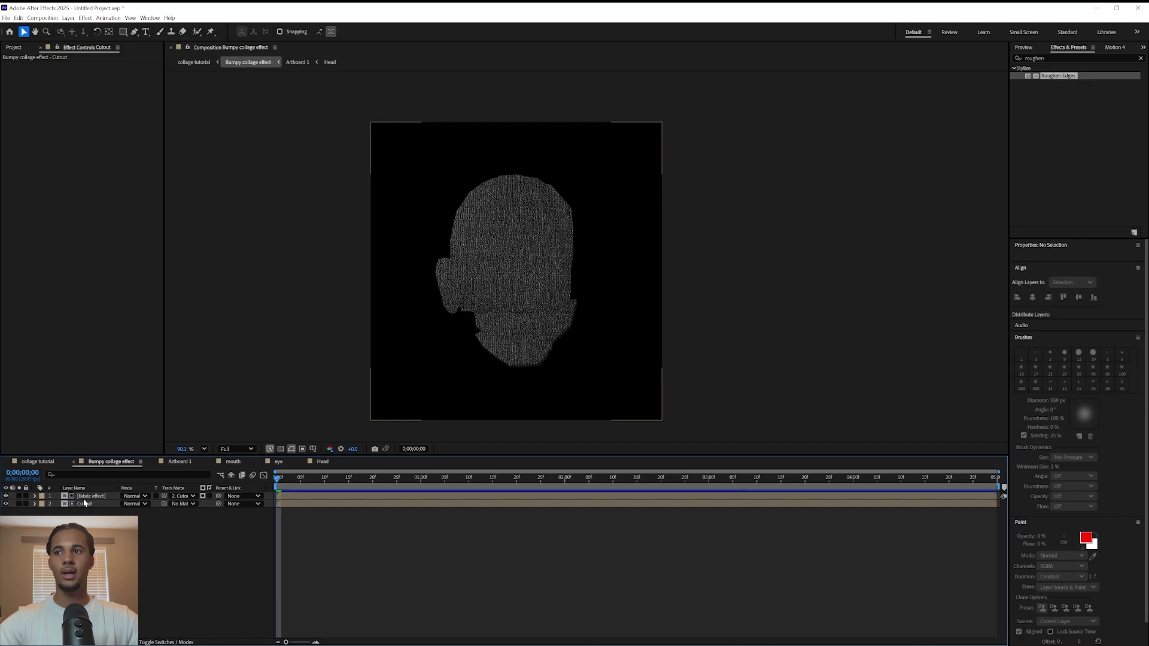
Step: Set the fabric effect layer's blending mode to Soft Light and check the texture on the face
left_click(89, 497)
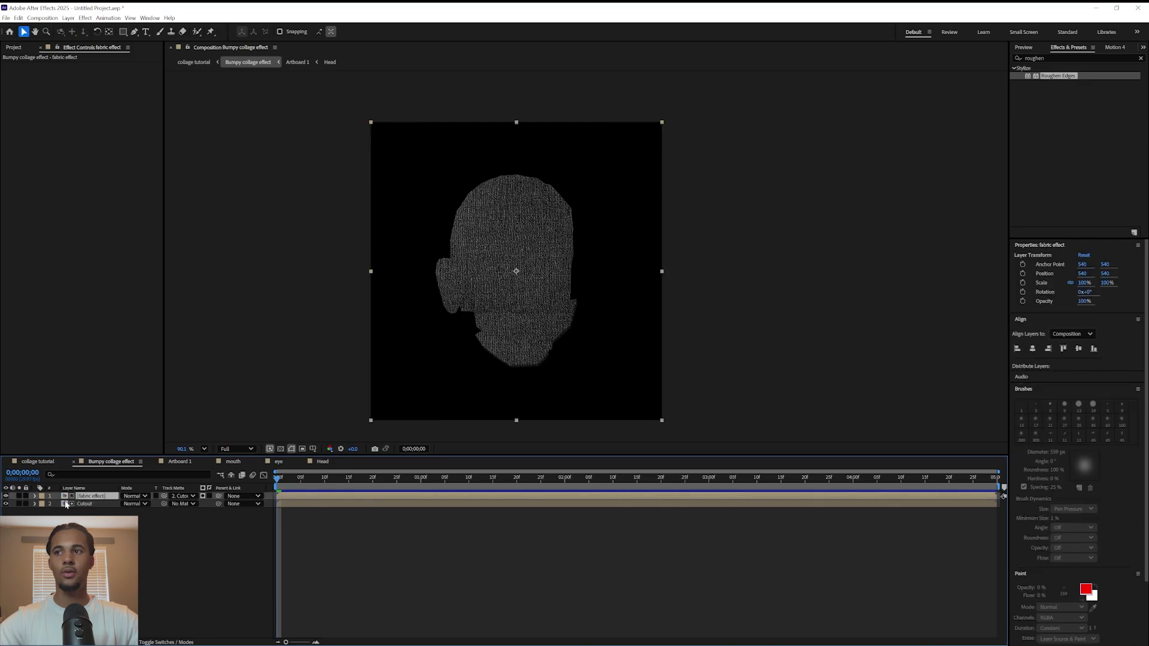
left_click(130, 497)
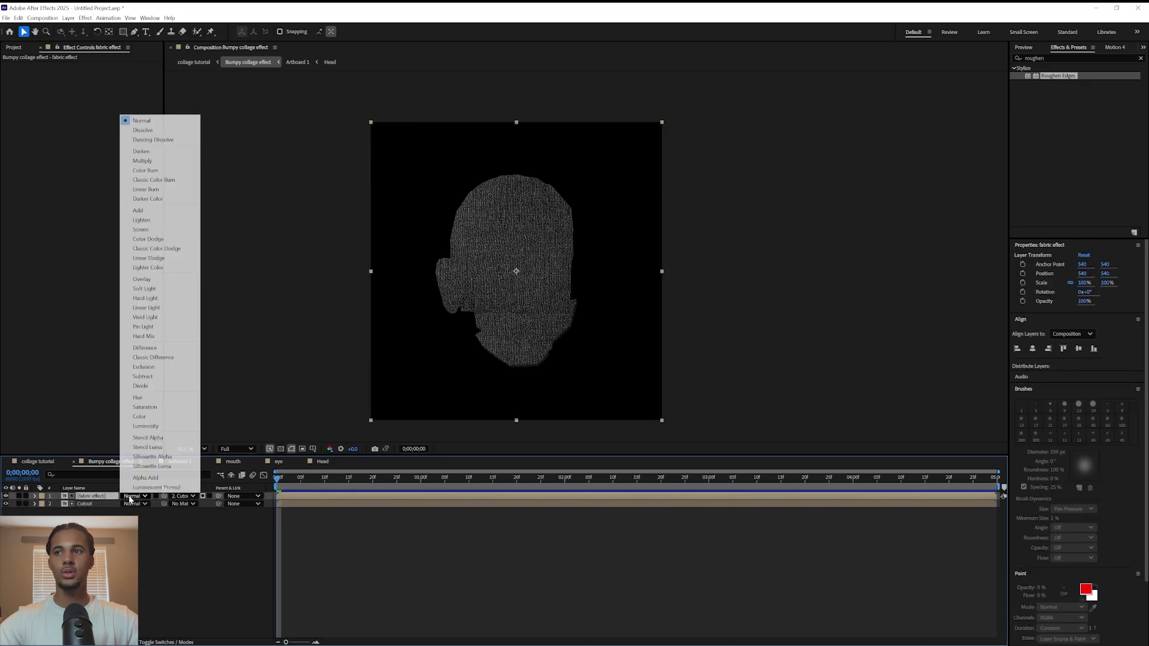
left_click(145, 289)
left_click(163, 510)
scroll(484, 333, "up", 1)
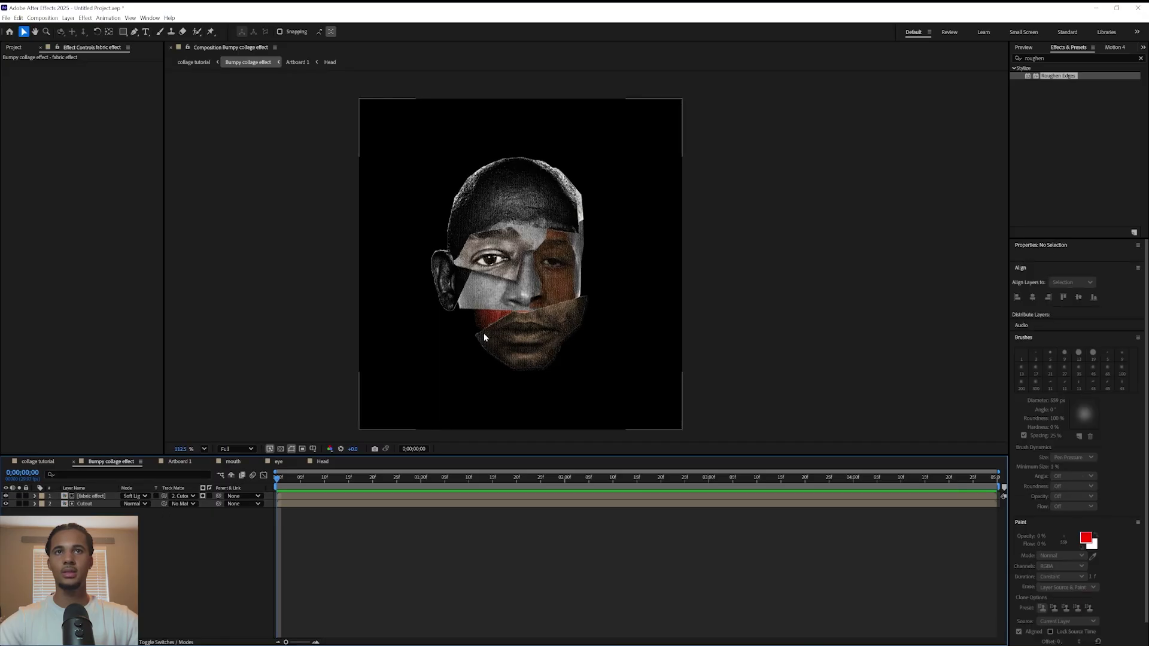
scroll(484, 334, "up", 5)
scroll(527, 328, "down", 2)
left_click_drag(571, 229, 536, 274)
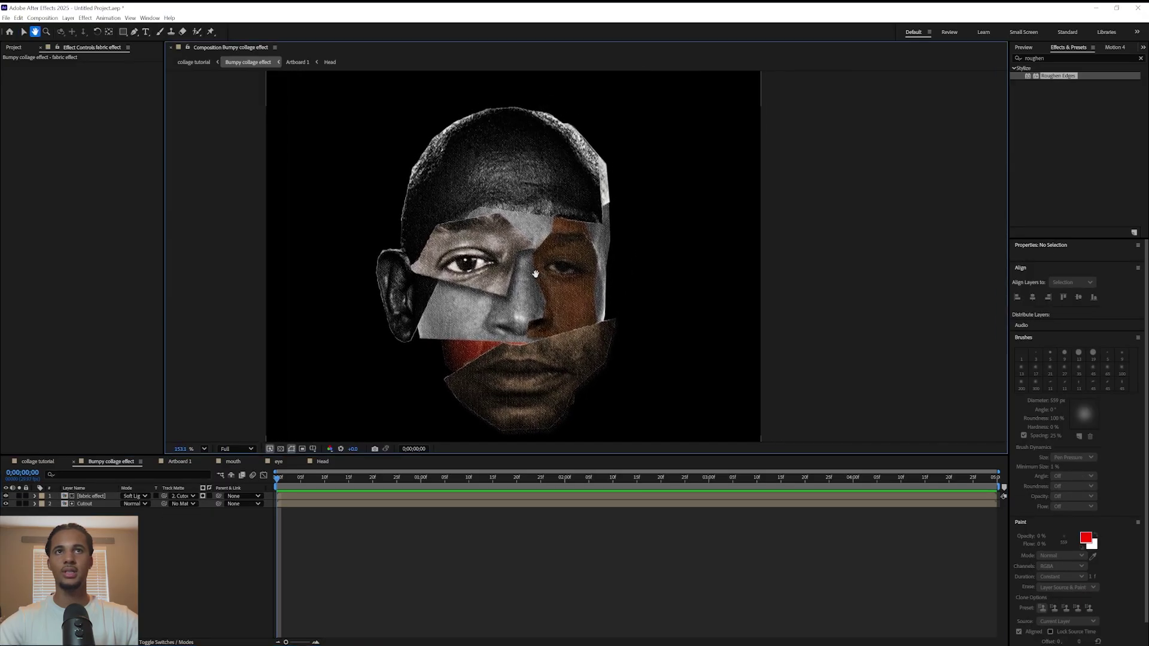
Step: Apply a Curves effect to the fabric effect layer and raise the RGB curve's midtones slightly to brighten the texture
left_click(110, 495)
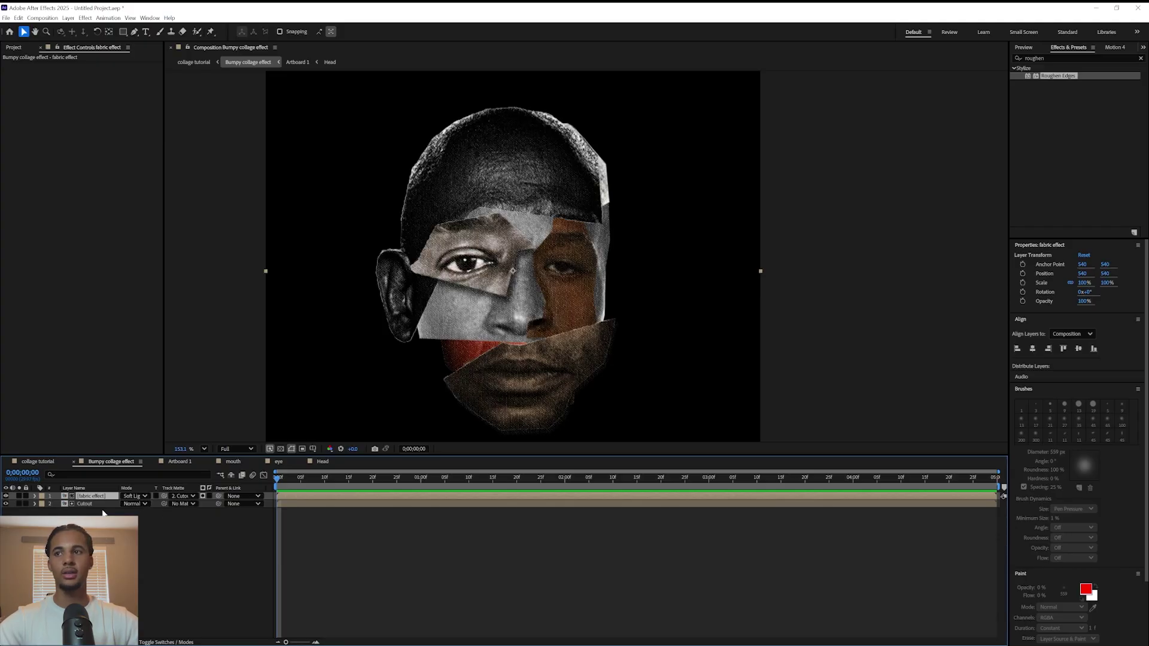
left_click(1045, 58)
type("curves")
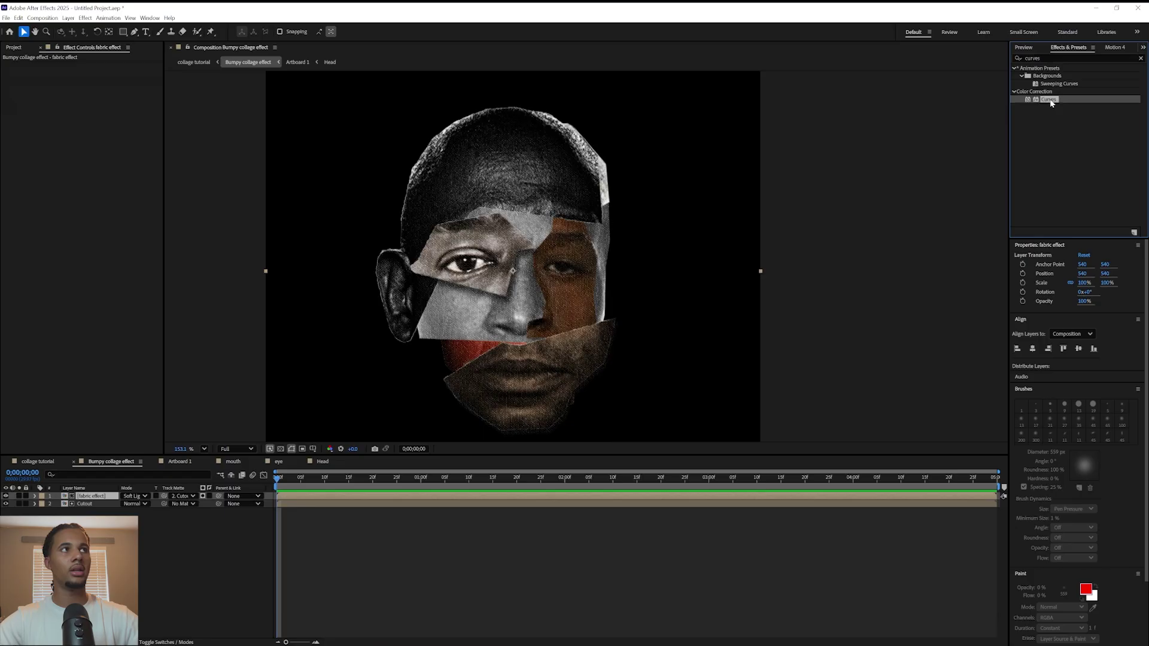
left_click_drag(1051, 103, 87, 499)
mouse_move(77, 158)
left_mouse_down()
mouse_move(80, 170)
mouse_move(69, 155)
left_mouse_up()
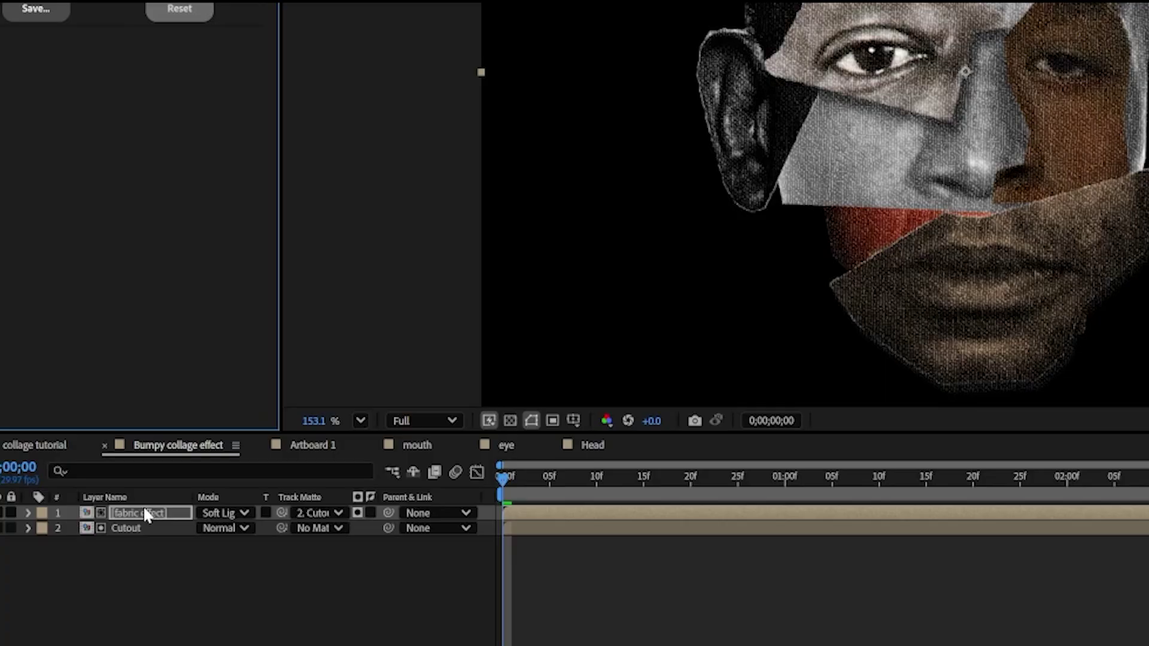
Step: Reduce the fabric effect layer's opacity to 50% and check the weave up close
key("t")
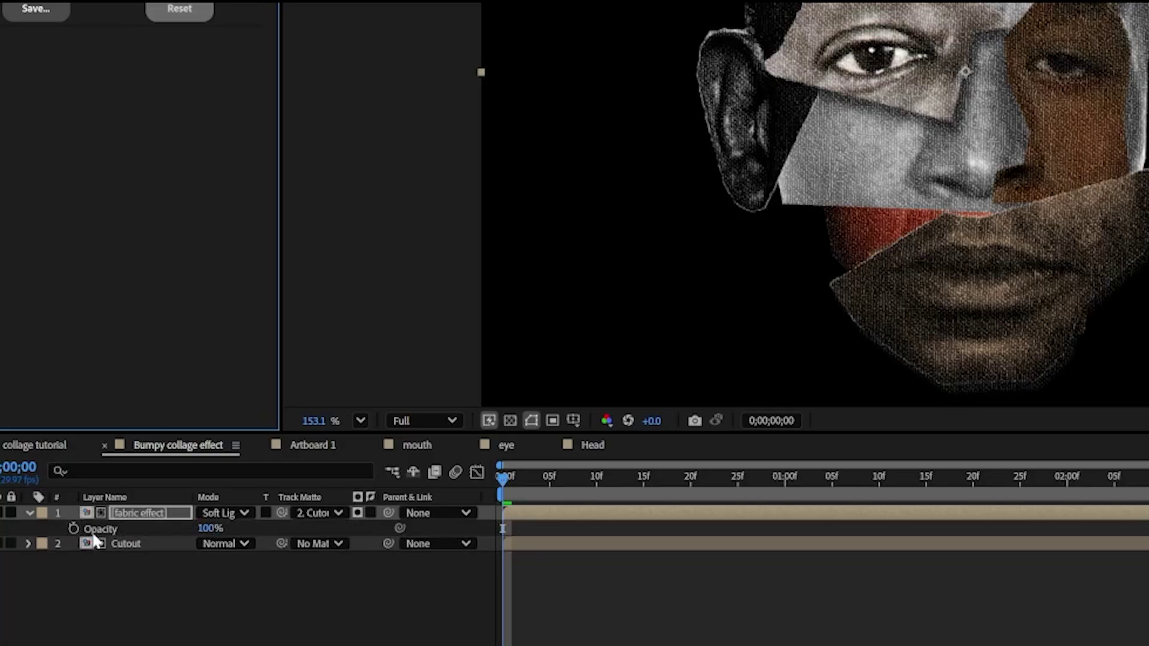
left_click_drag(204, 529, 176, 557)
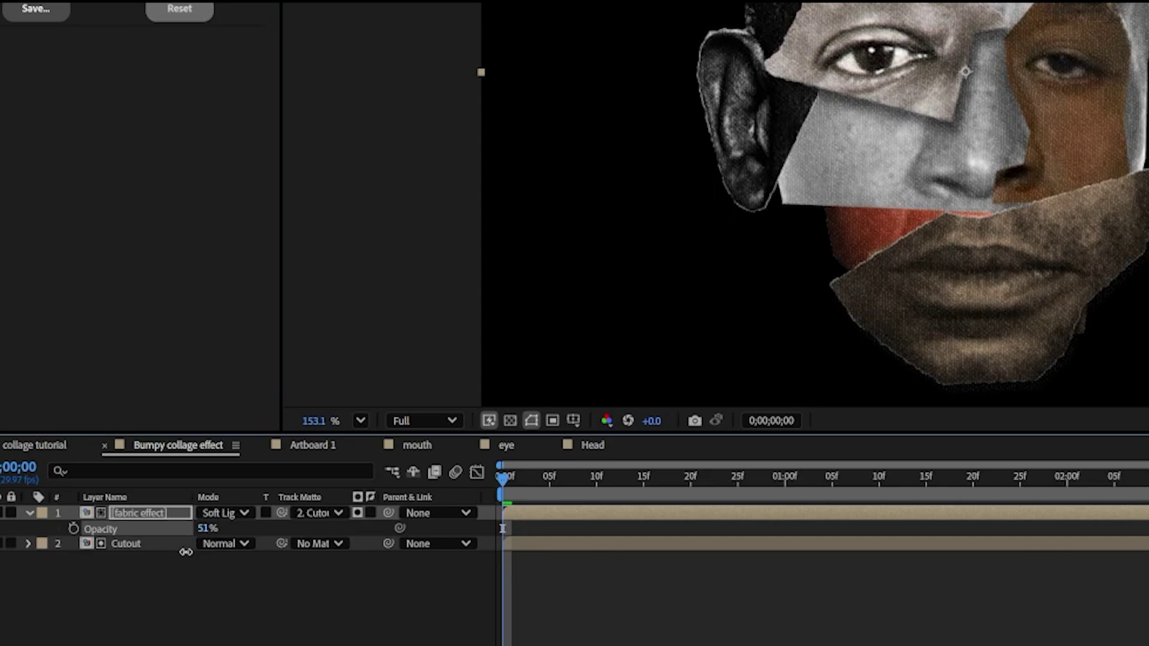
left_click(205, 528)
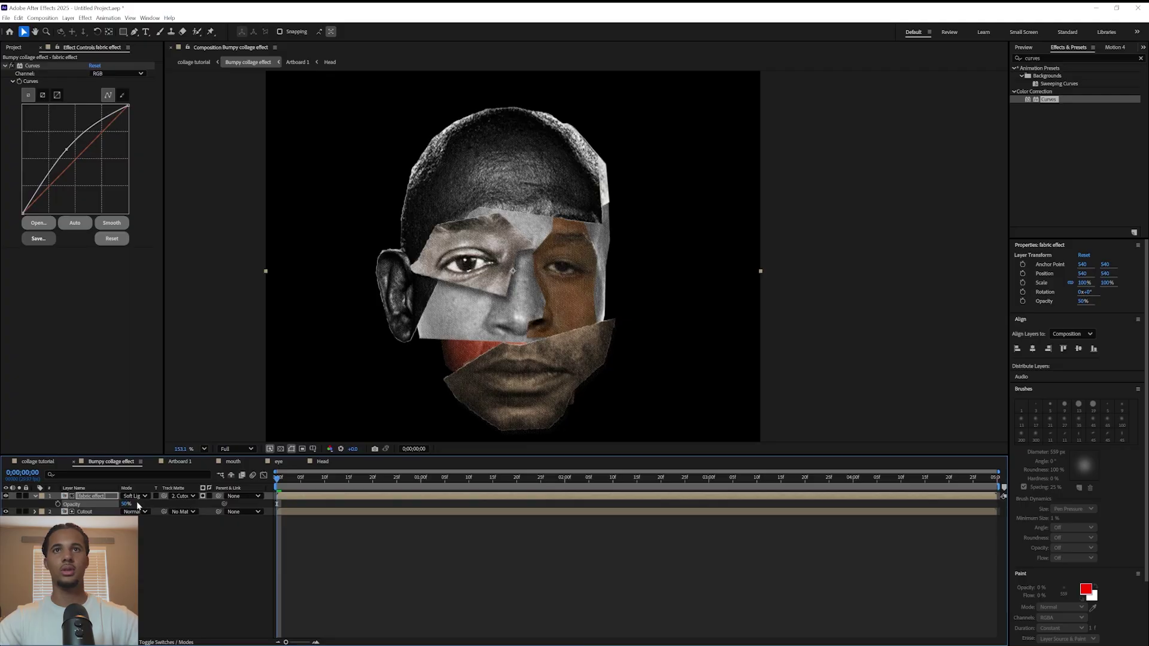
left_click(392, 577)
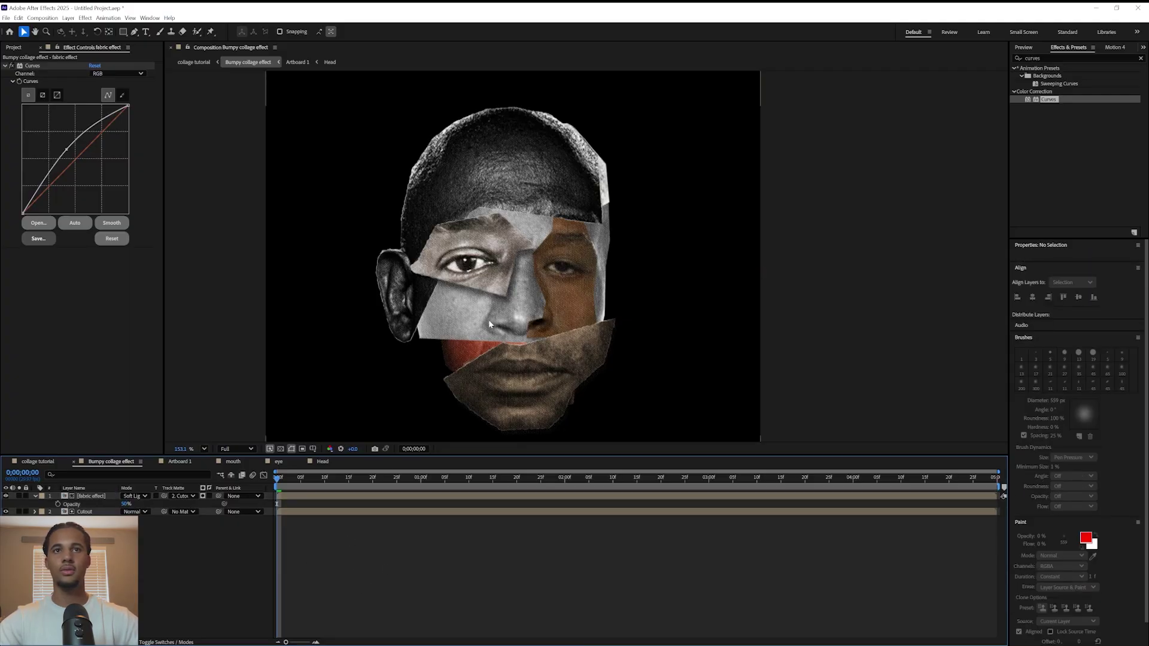
scroll(920, 186, "up", 1)
scroll(489, 331, "up", 5)
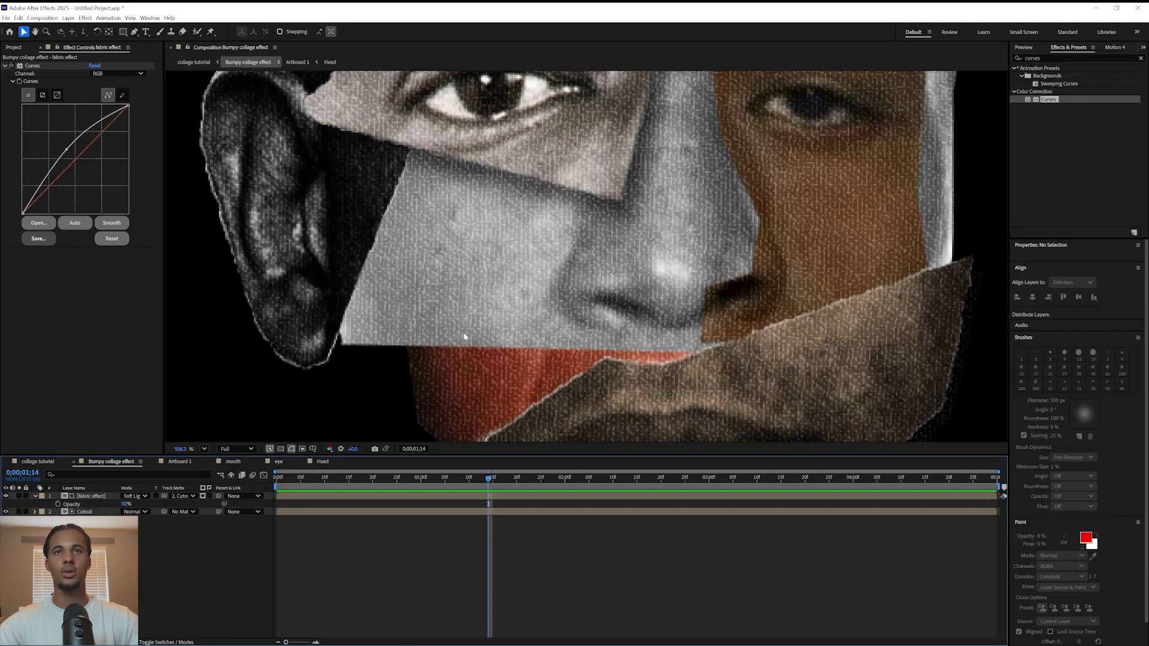
scroll(519, 404, "down", 6)
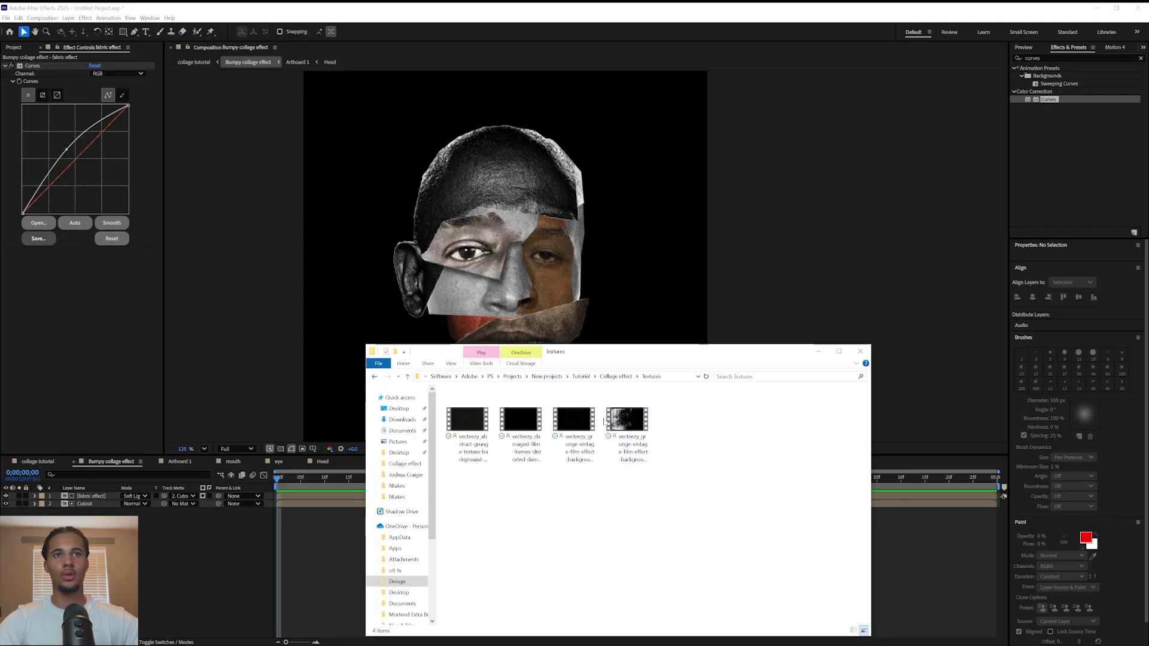
Step: Import the grunge vintage film effect clip ending in 47357.mp4 from the Textures folder as the uppermost layer of Bumpy collage effect
left_click_drag(623, 410, 165, 538)
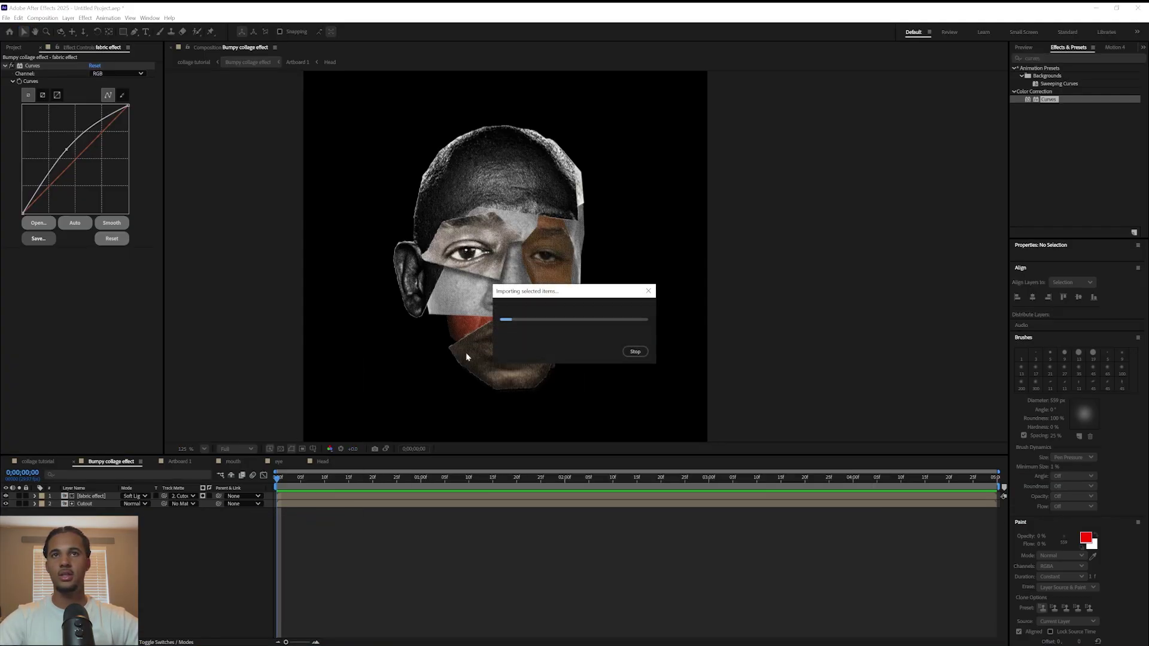
scroll(388, 390, "down", 2)
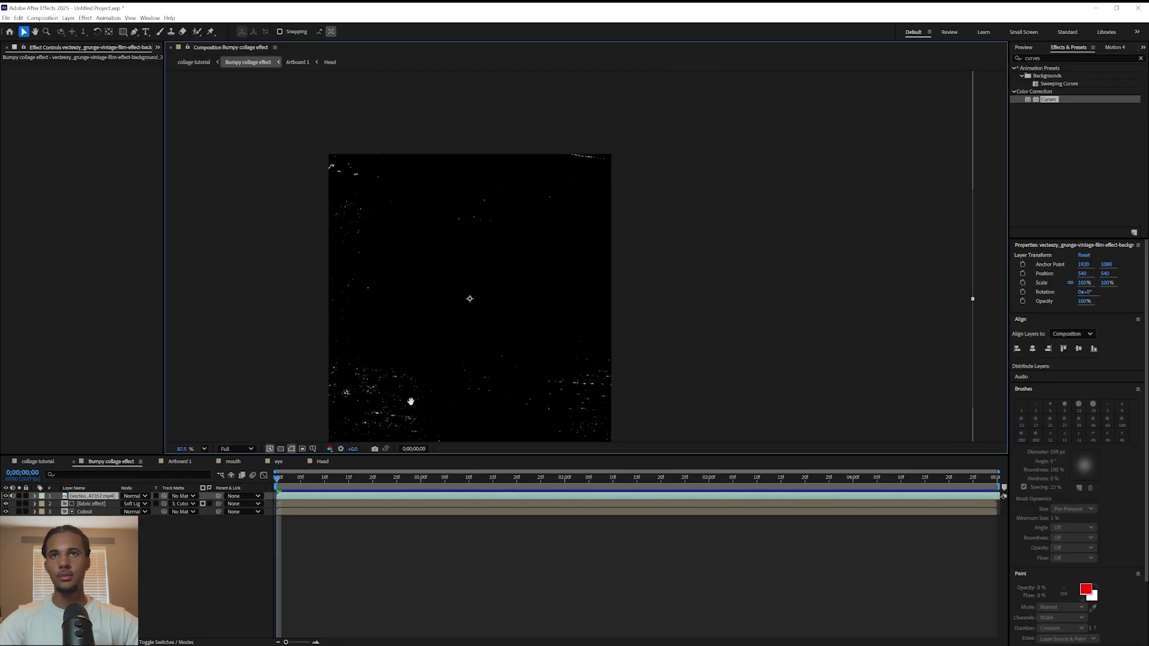
left_click_drag(415, 403, 457, 310)
scroll(457, 307, "down", 3)
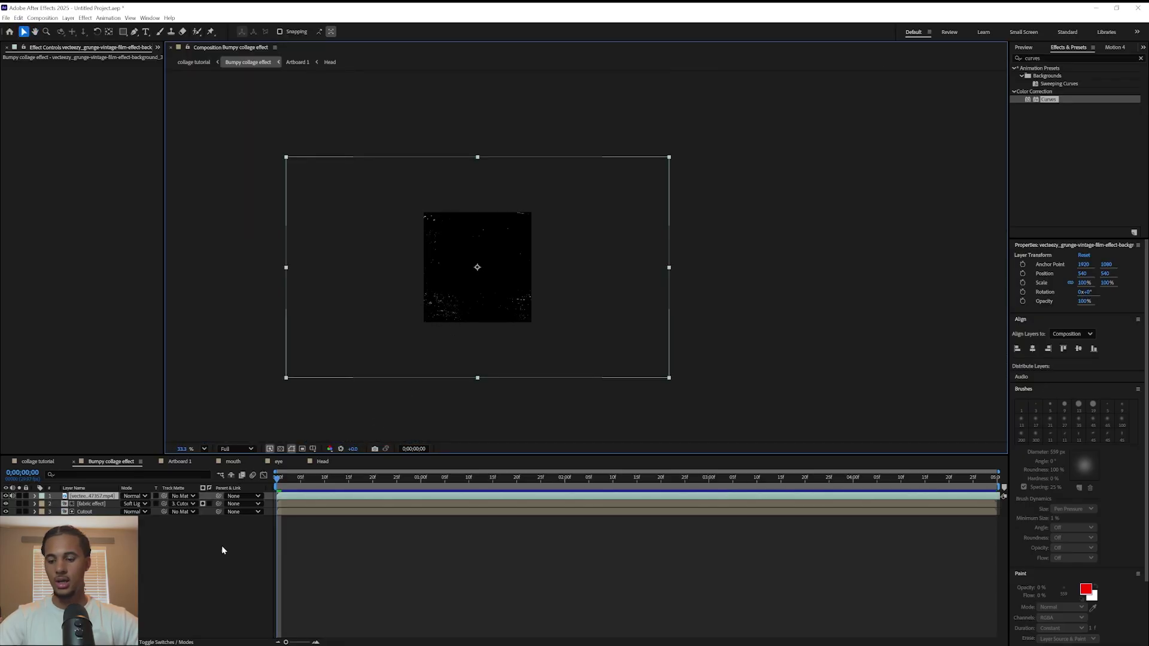
Step: Scale the grunge clip non-proportionally to 29% wide and 51% high so it just covers the square composition
key("s")
left_click_drag(139, 504, 128, 513)
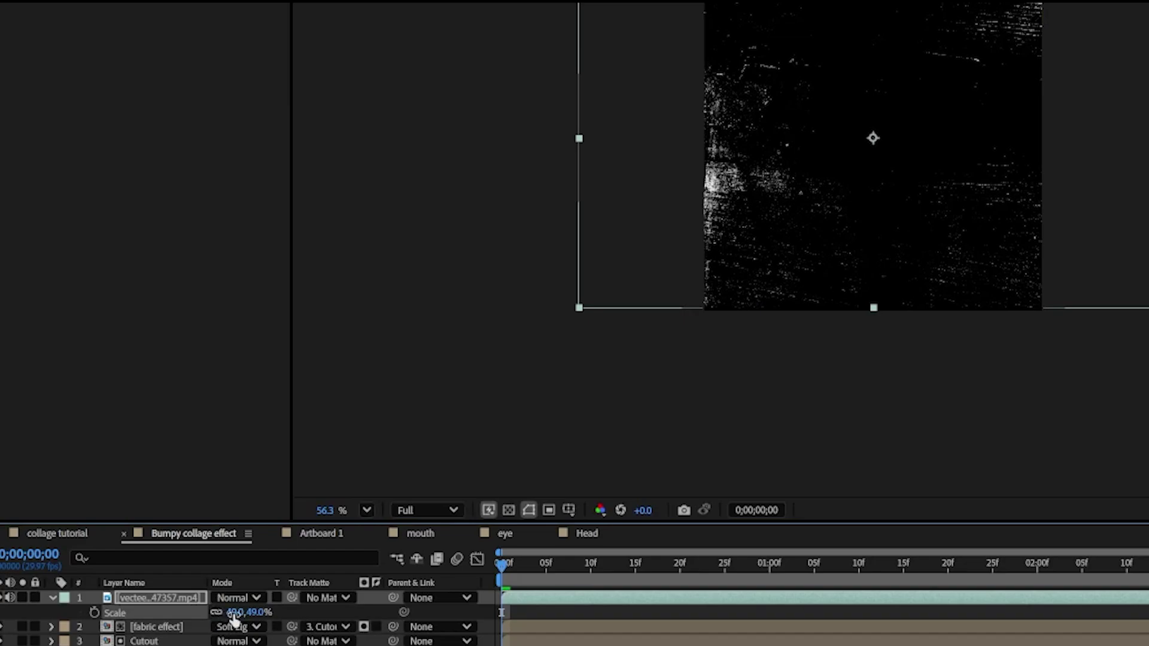
left_click_drag(233, 617, 246, 616)
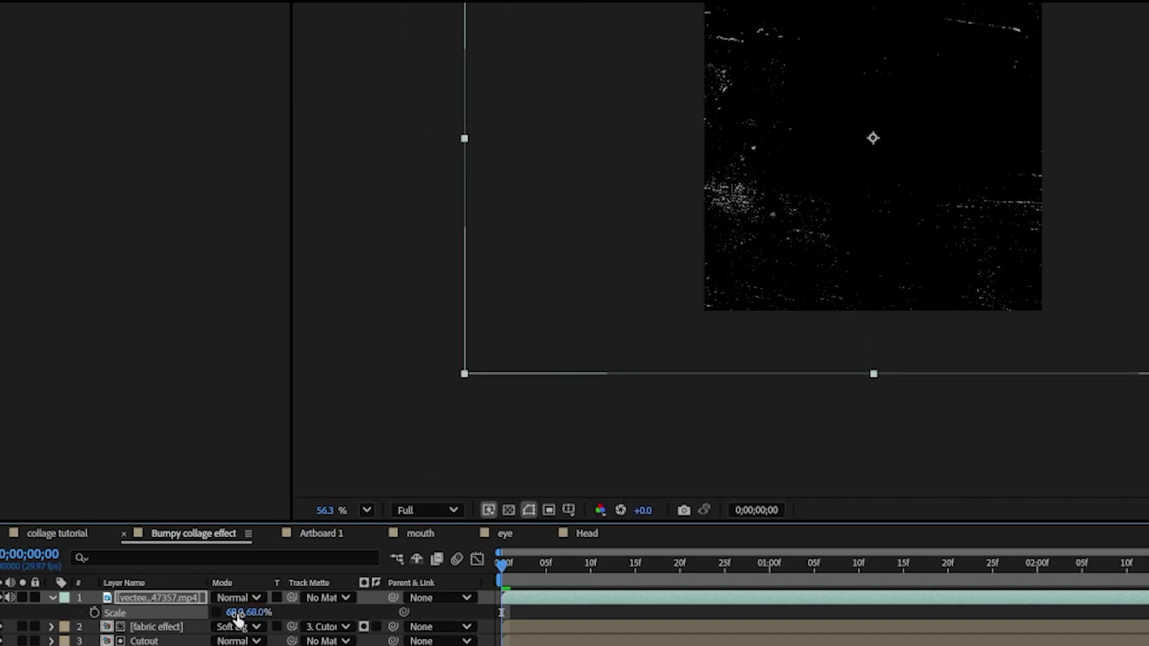
left_click_drag(237, 619, 228, 622)
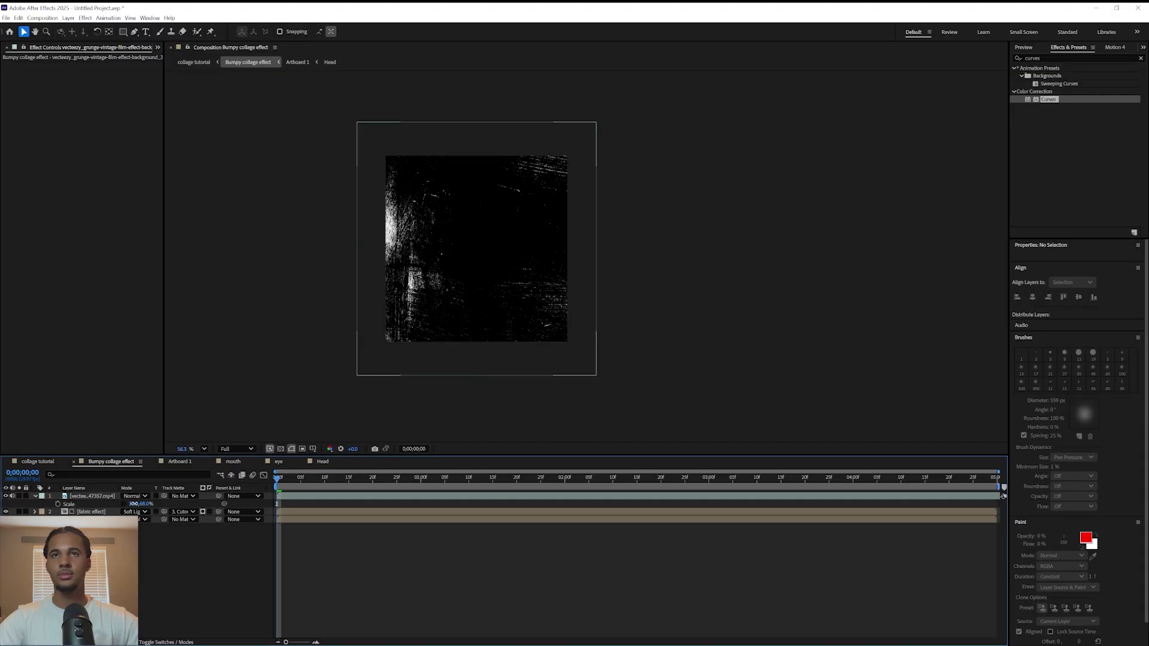
left_click_drag(133, 504, 135, 509)
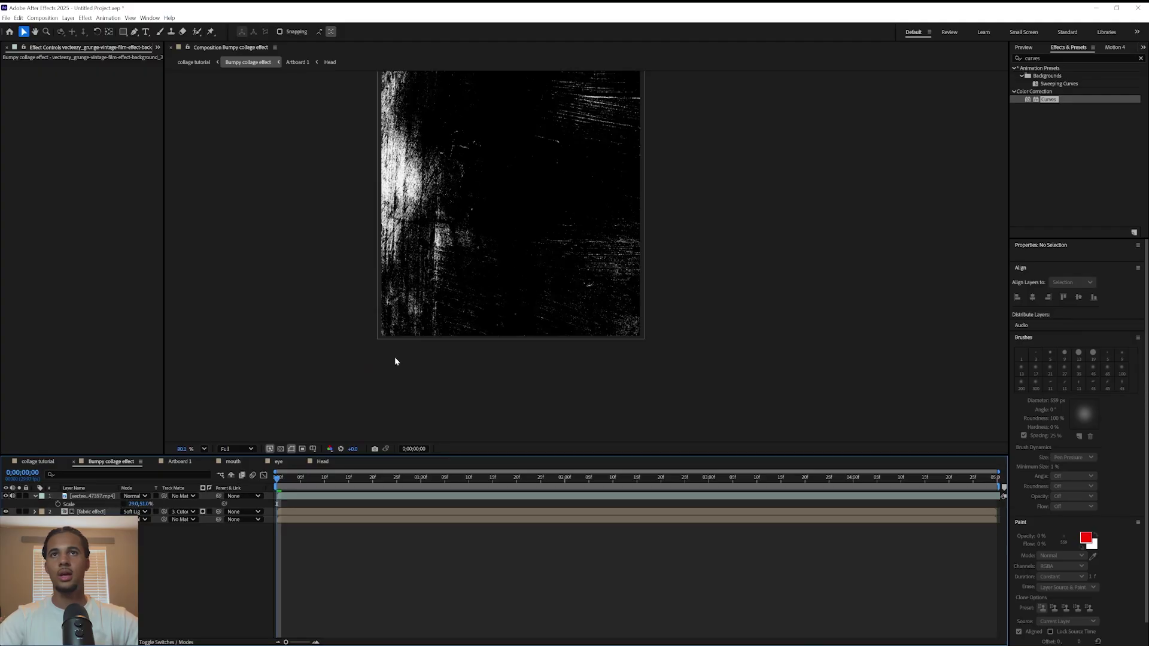
left_click_drag(460, 299, 348, 378)
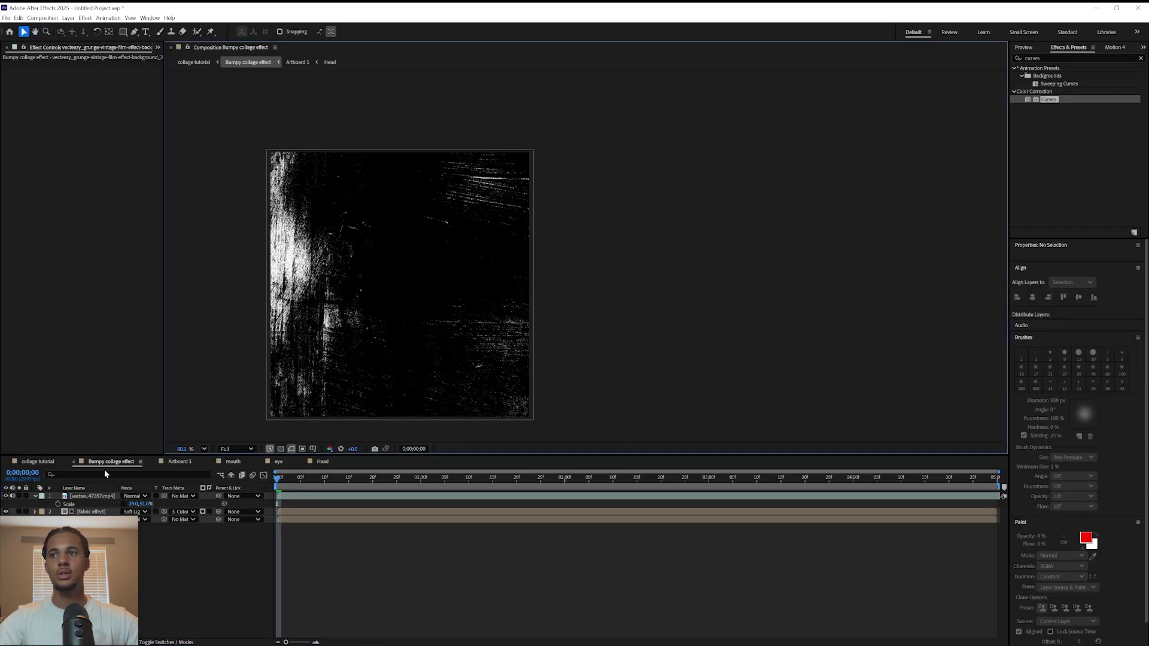
Step: Set the grunge clip's blending mode to Add so its scratches show over the face collage
left_click(134, 496)
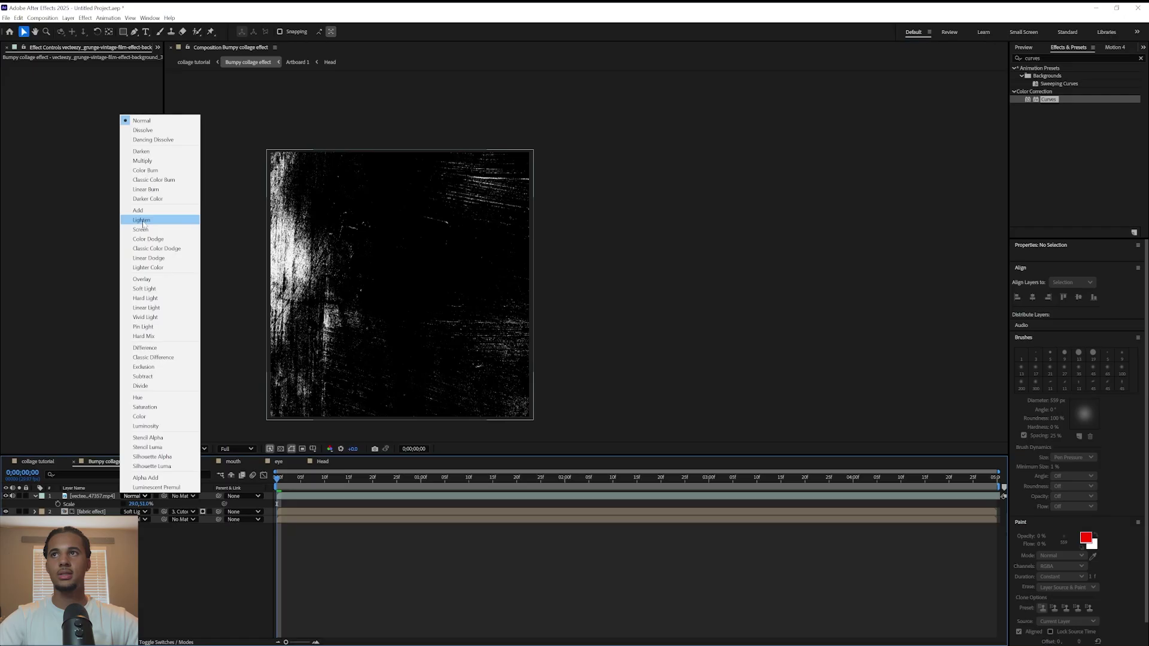
left_click(137, 210)
scroll(257, 422, "up", 3)
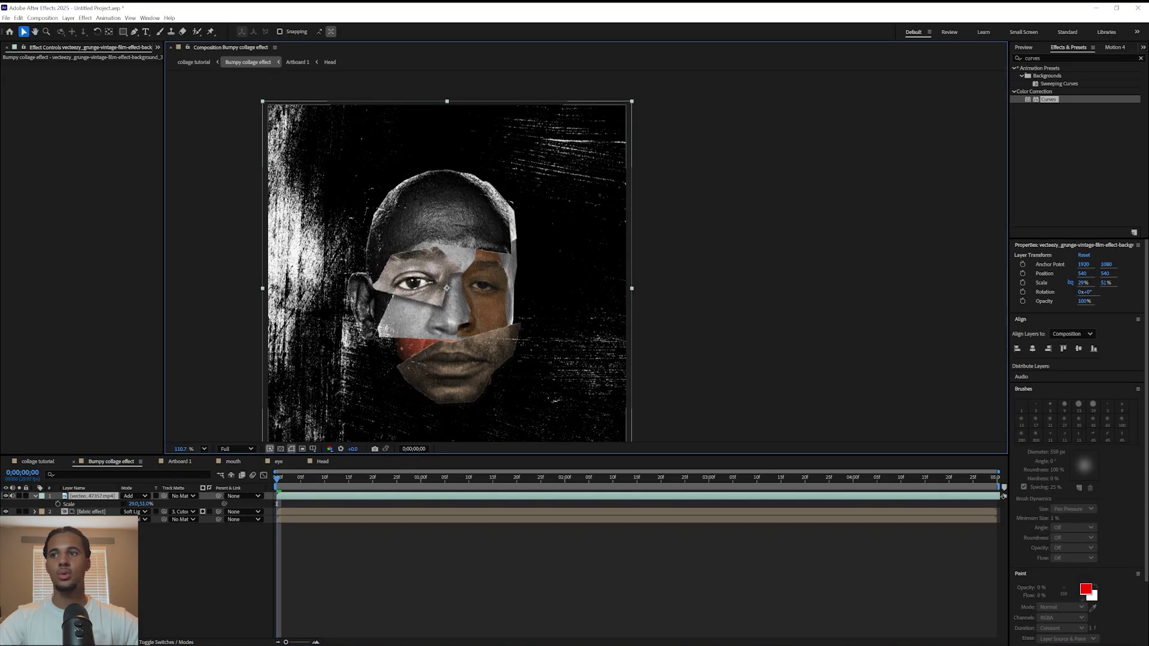
left_click(383, 568)
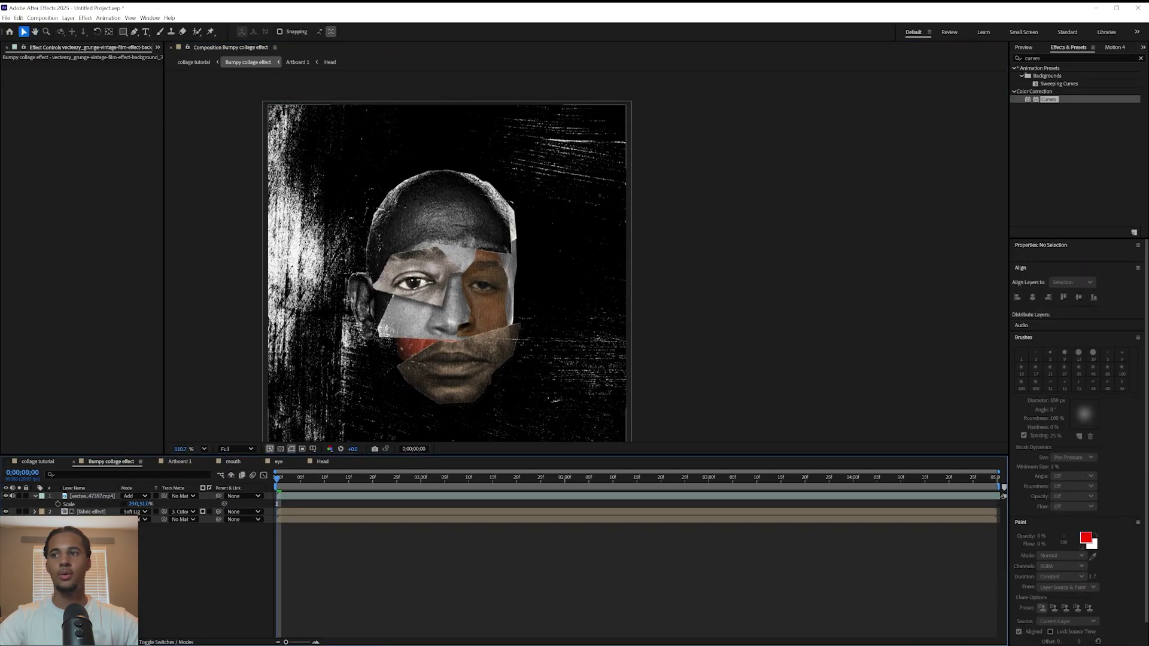
Step: Lower the grunge clip's opacity to 2%
left_click(94, 520)
left_click(94, 513)
left_click(96, 539)
left_click(93, 497)
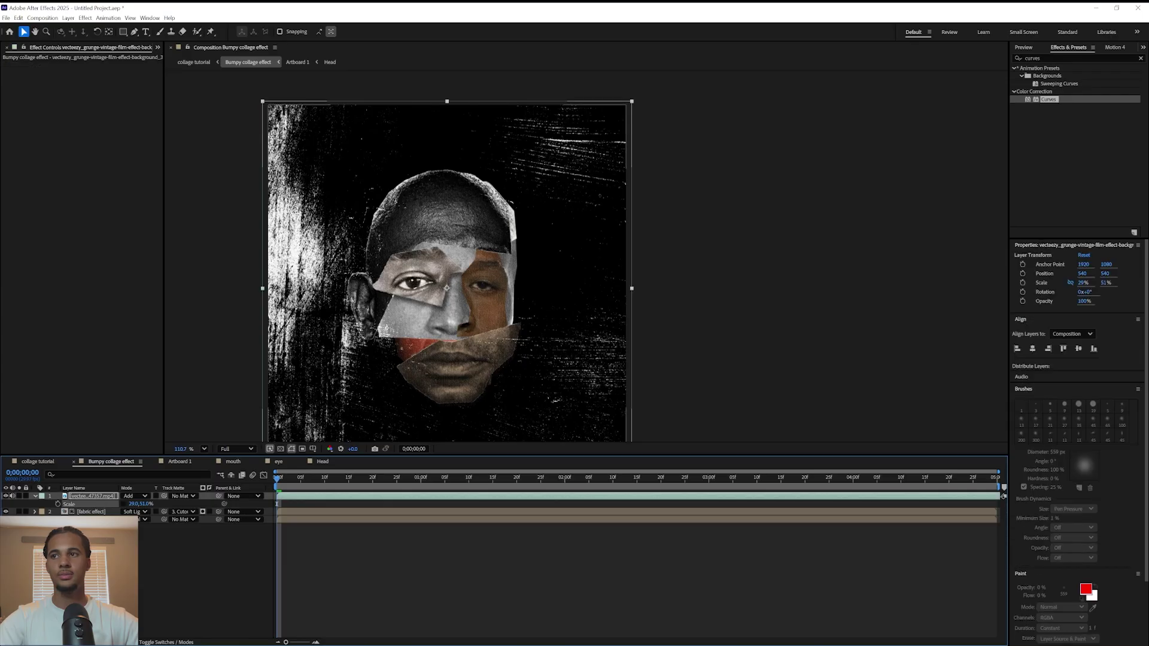
key("t")
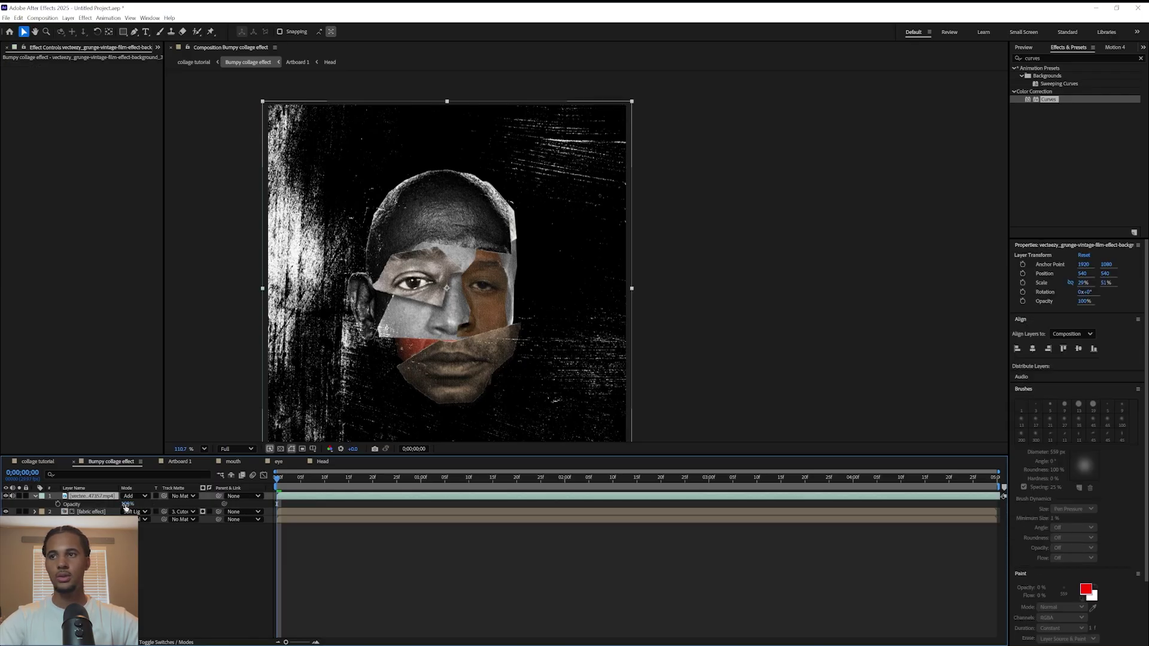
left_click_drag(127, 504, 70, 504)
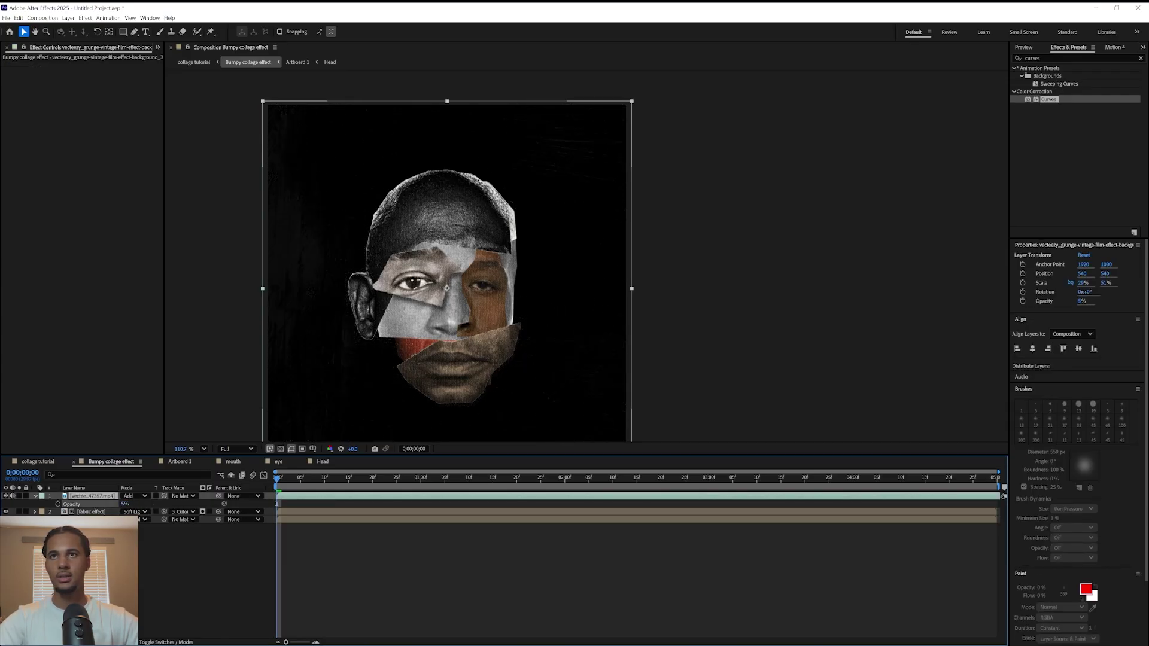
left_click(124, 505)
type("2")
left_click(176, 489)
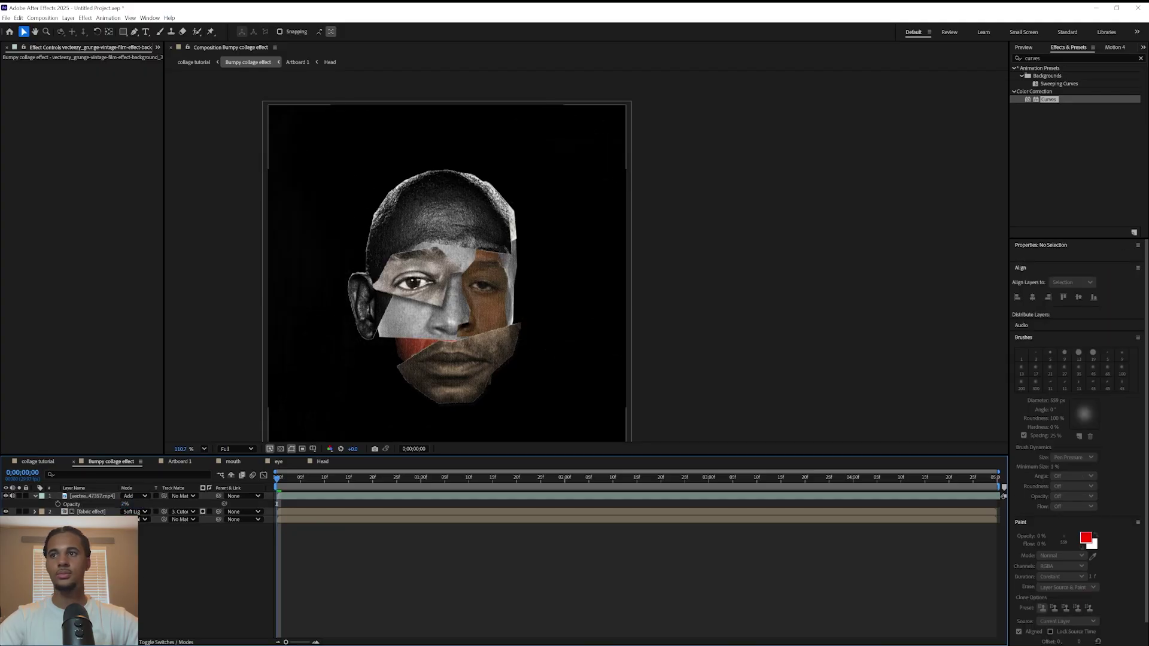
Step: Duplicate the grunge clip layer and mirror the copy horizontally with an X scale of -29%
left_click(112, 498)
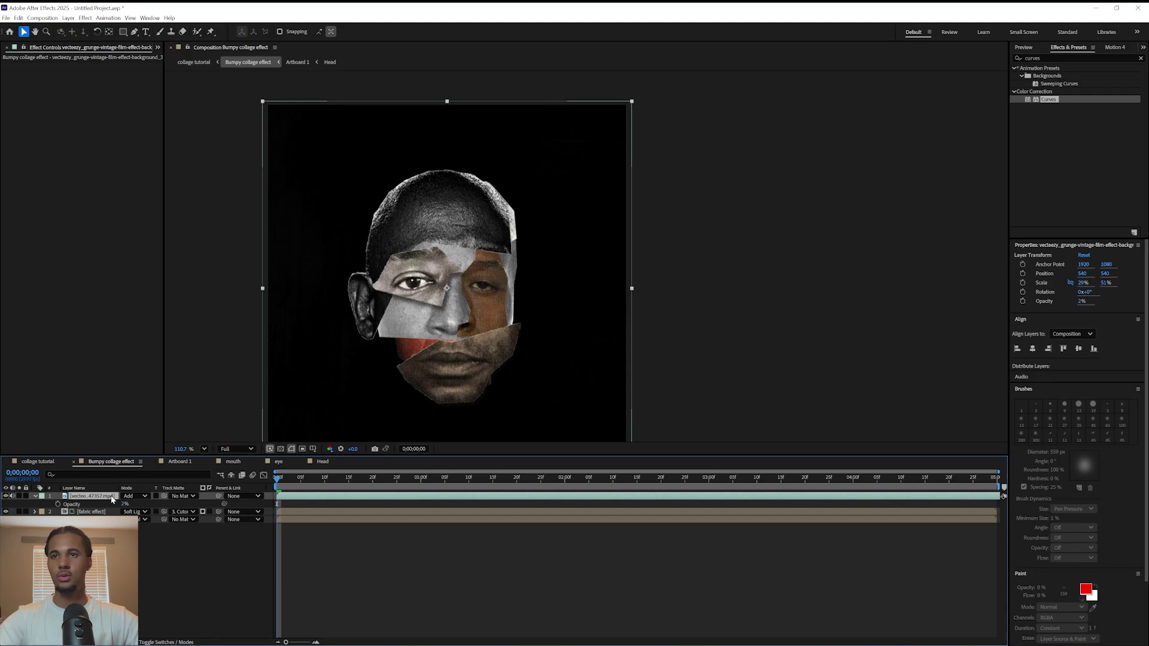
key("ctrl+d")
key("s")
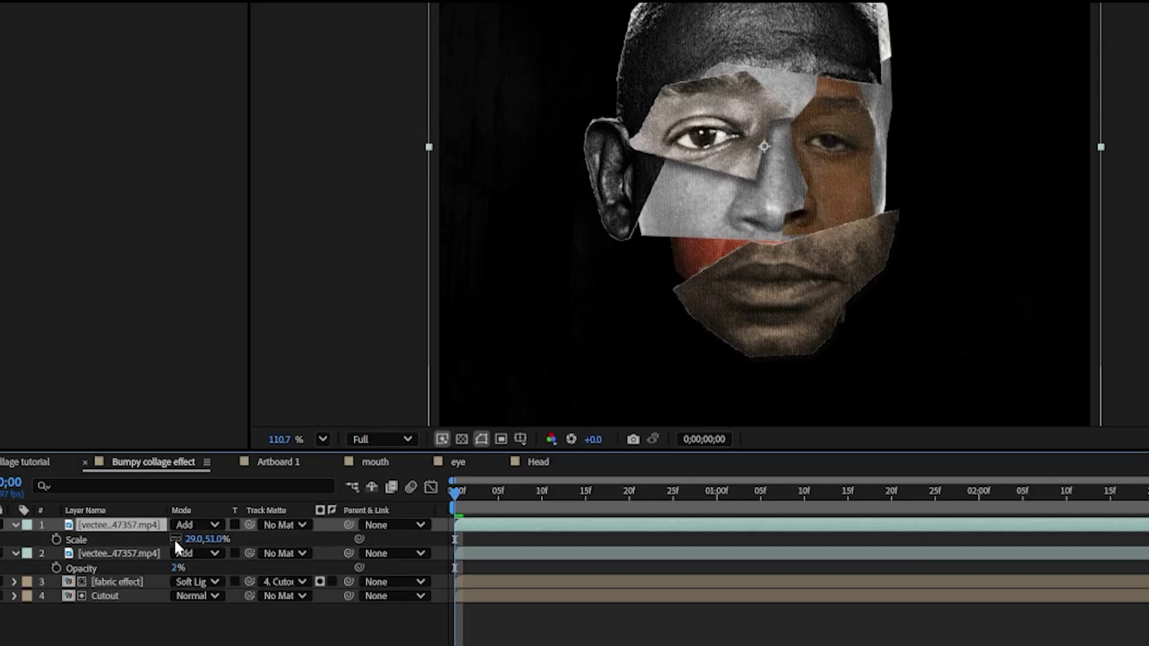
left_click(175, 541)
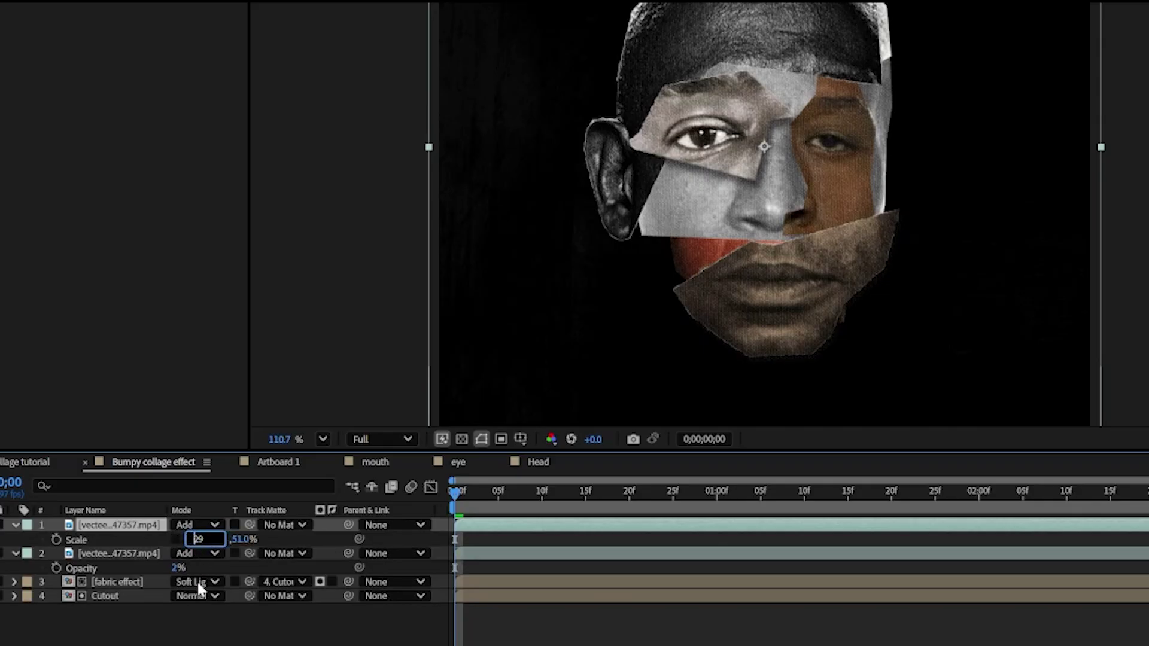
type("-")
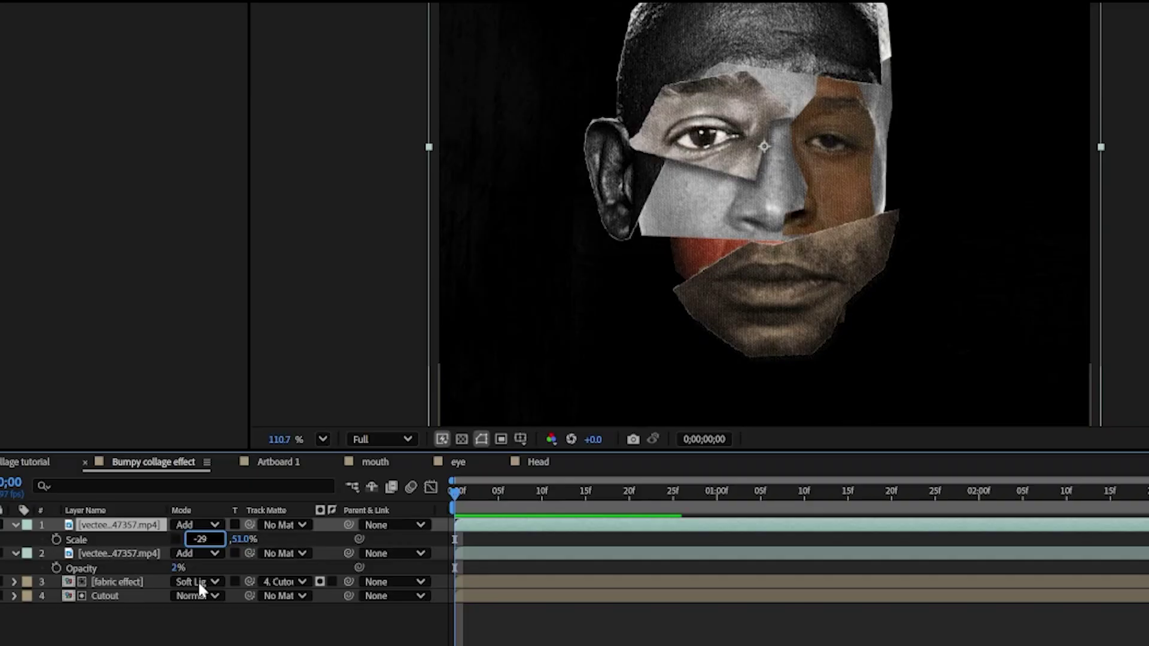
key("Return")
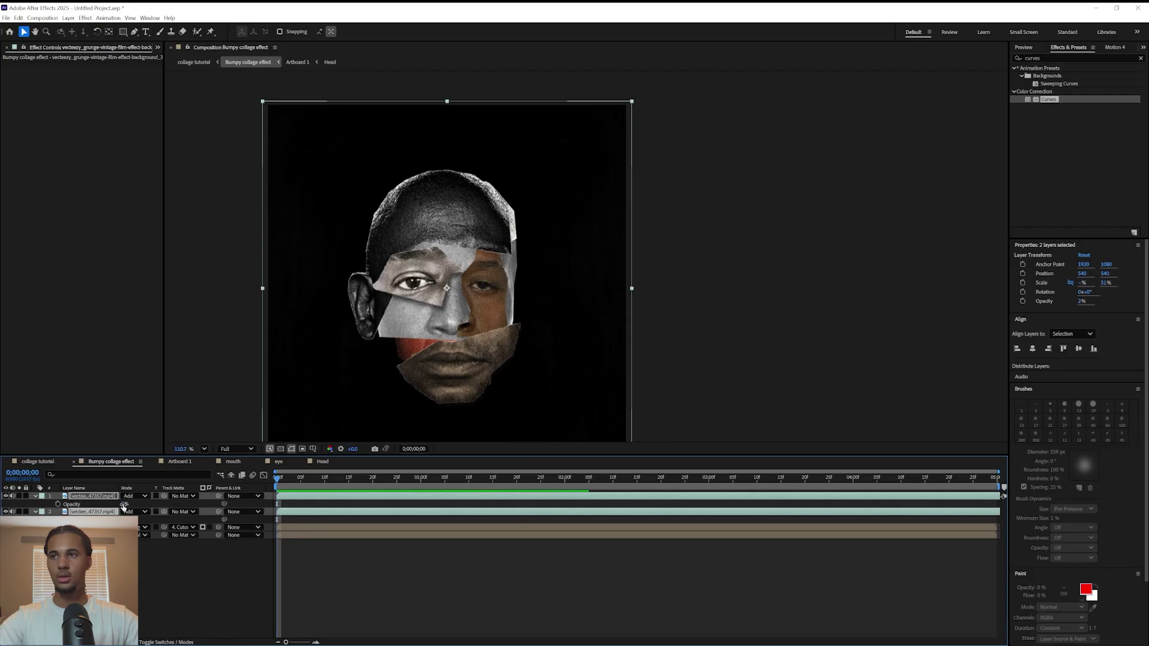
Step: Set the opacity of both grunge clip layers to 5%
left_click_drag(124, 504, 129, 504)
left_click(191, 569)
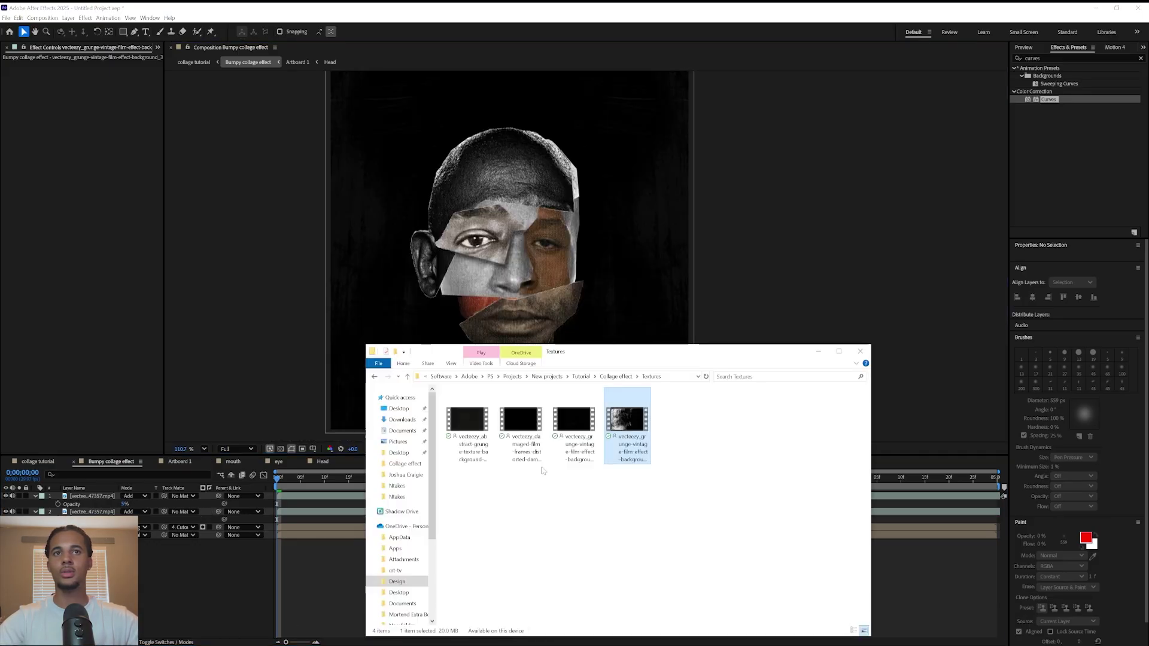
Step: Import the remaining three texture clips from the Textures folder above the grunge layers in Bumpy collage effect
left_click_drag(607, 513, 469, 437)
left_click_drag(462, 480, 579, 413)
left_click_drag(472, 419, 166, 595)
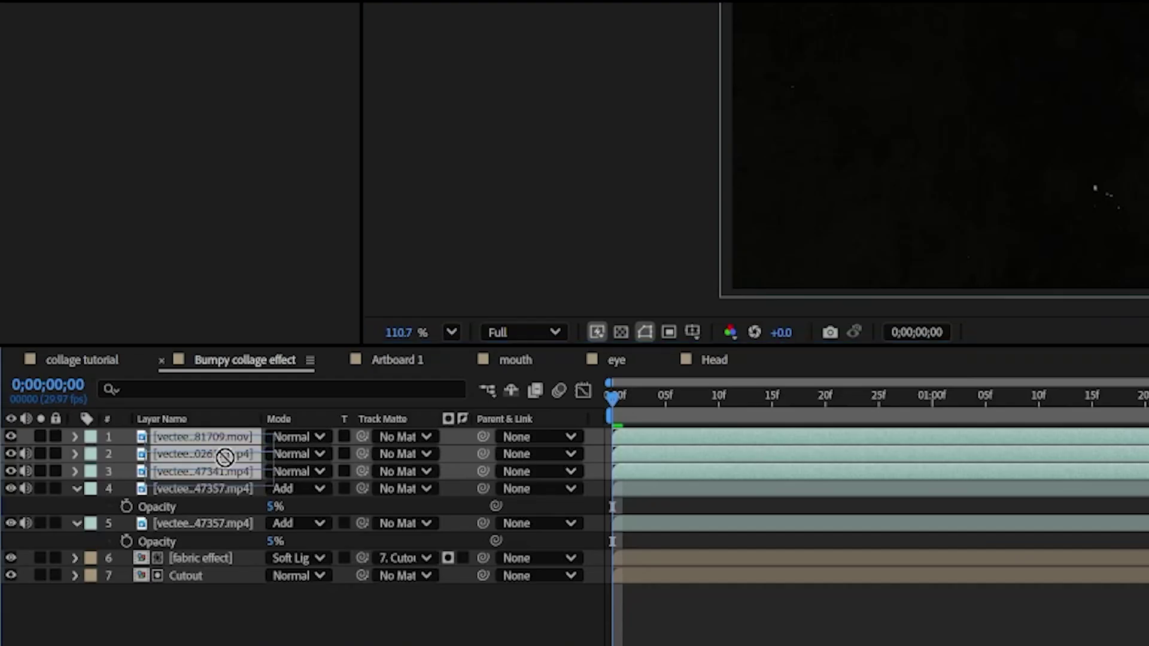
Step: Move the three new texture clips to the bottom of the layer stack and pre-compose them as BG
left_click_drag(225, 457, 176, 584)
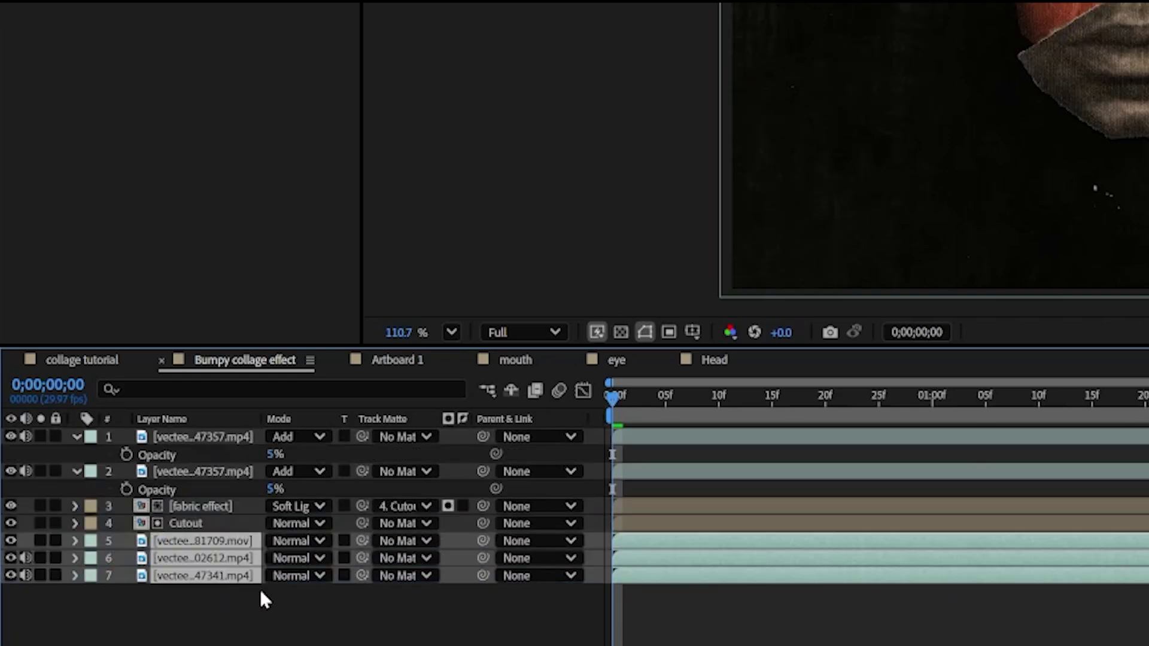
key("ctrl+shift+c")
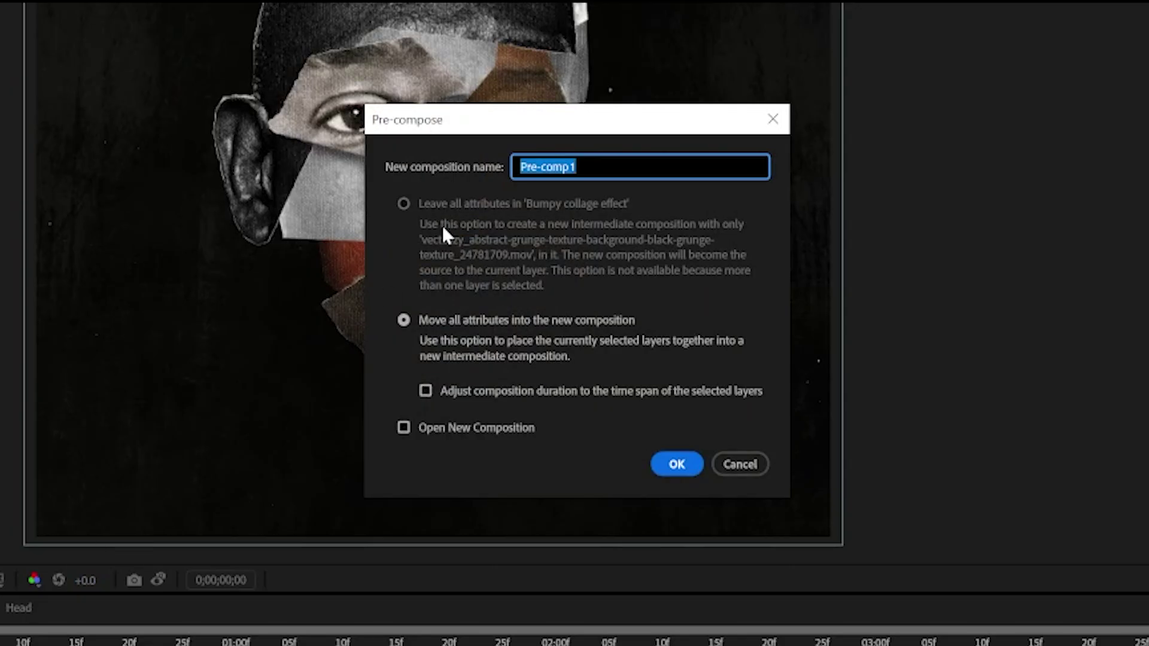
type("Bg")
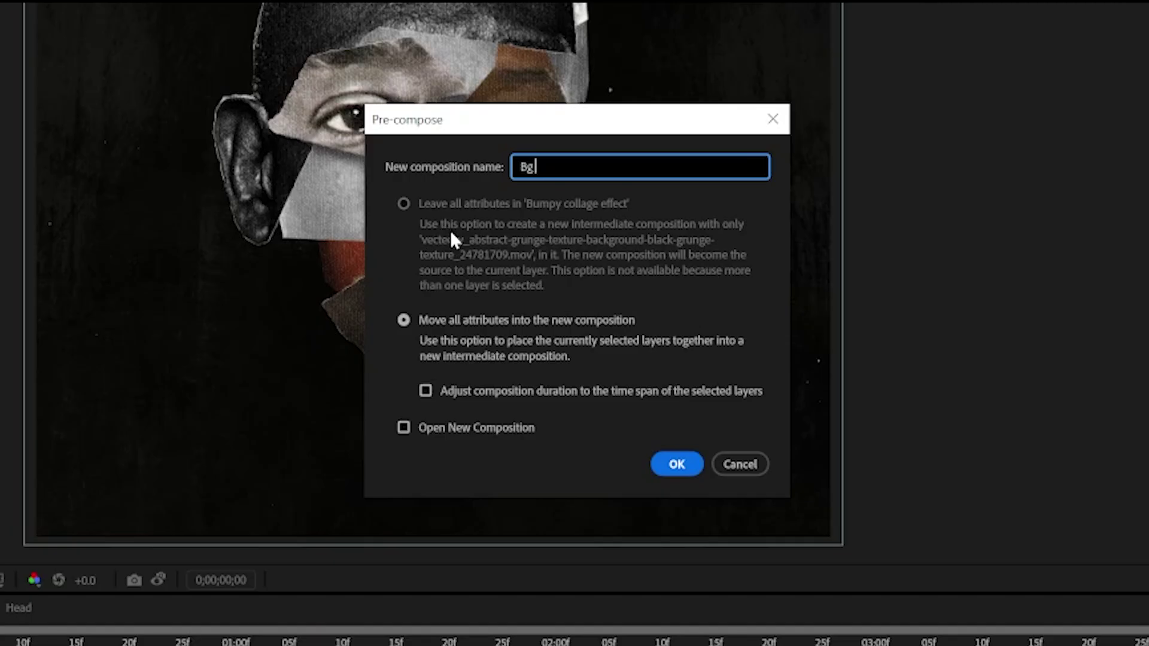
key("BackSpace")
type("G")
left_click(680, 473)
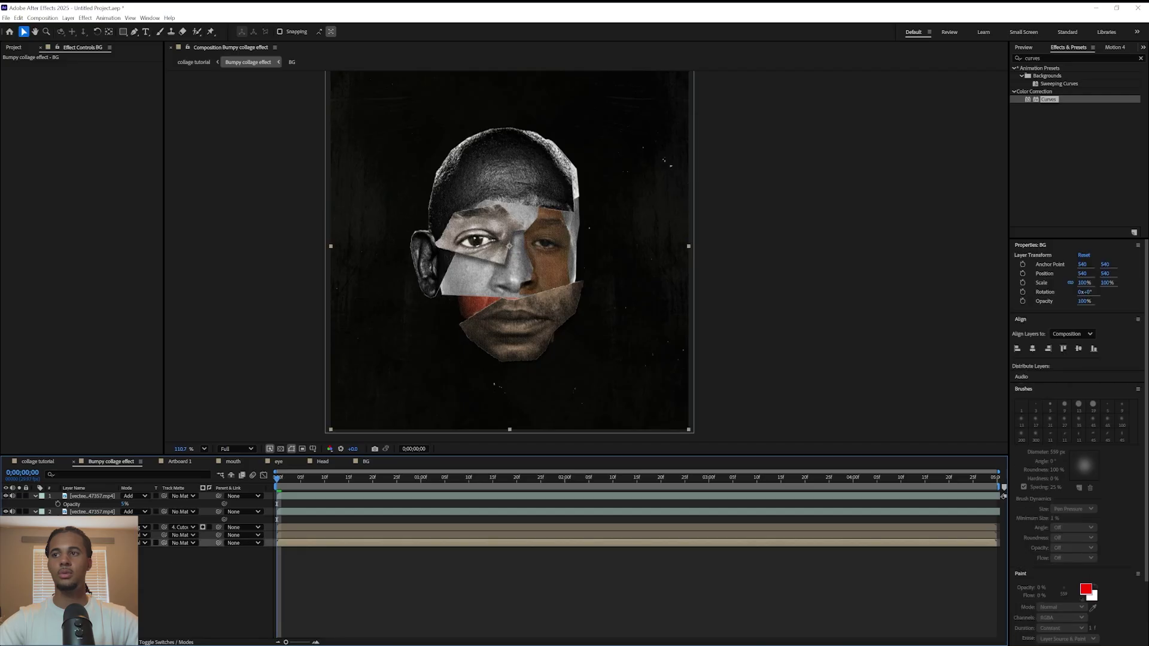
Step: Open the BG composition and set the scale of all three texture clips to 30% by 50%
double_click(87, 543)
left_click_drag(554, 332, 449, 324)
scroll(448, 324, "down", 1)
scroll(449, 328, "down", 1)
left_click(92, 497)
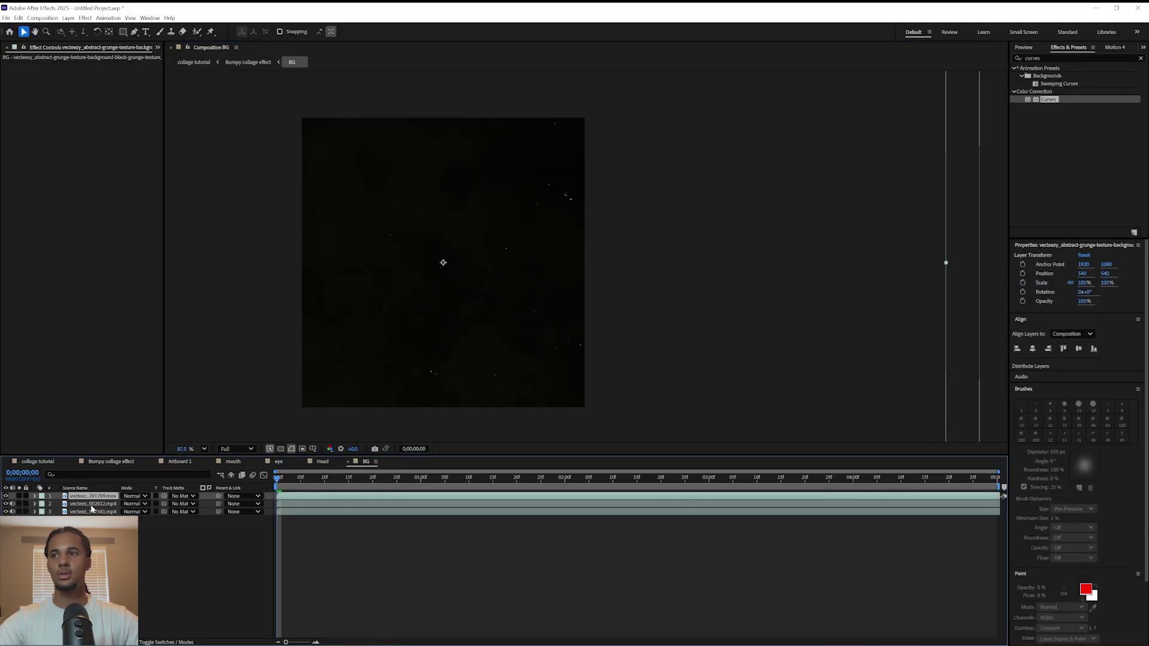
left_click(97, 512, "shift")
key("s")
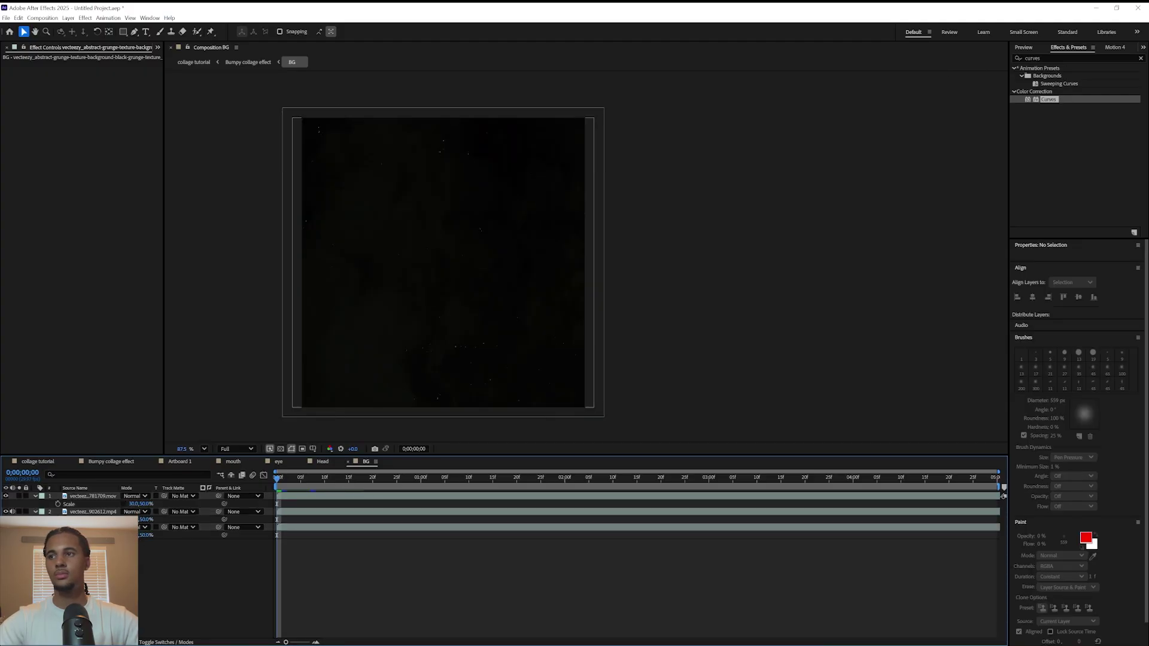
Step: Hide the damaged film clip to preview the abstract grunge texture alone, and place the abstract grunge layer at the bottom of BG
left_click(5, 513)
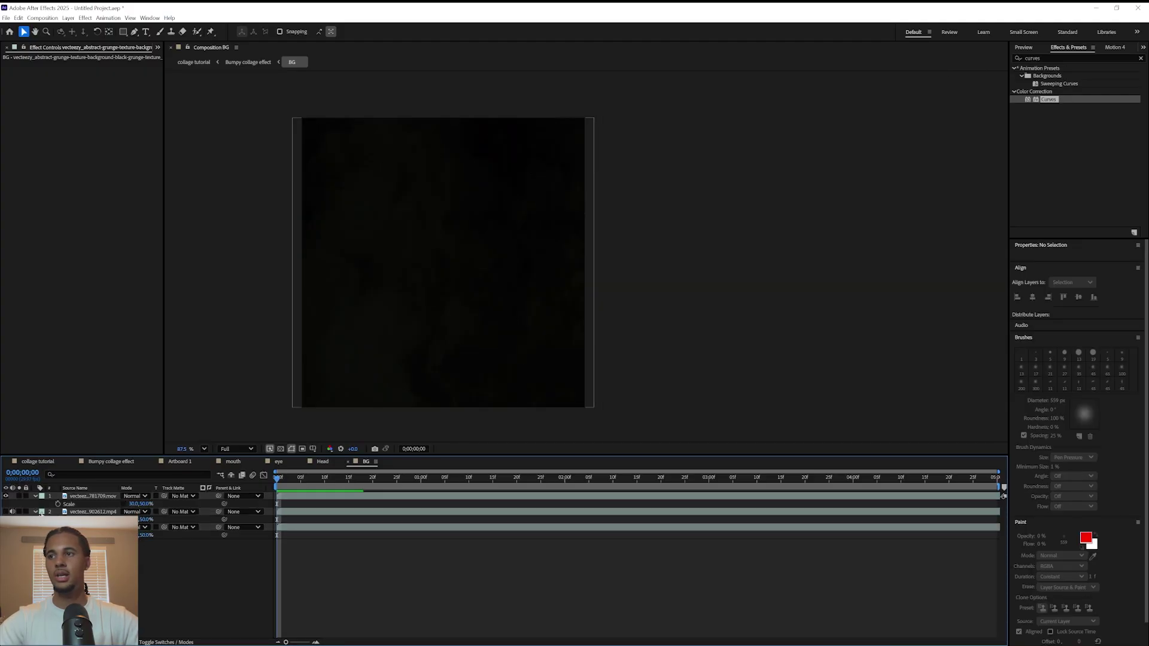
left_click(95, 495)
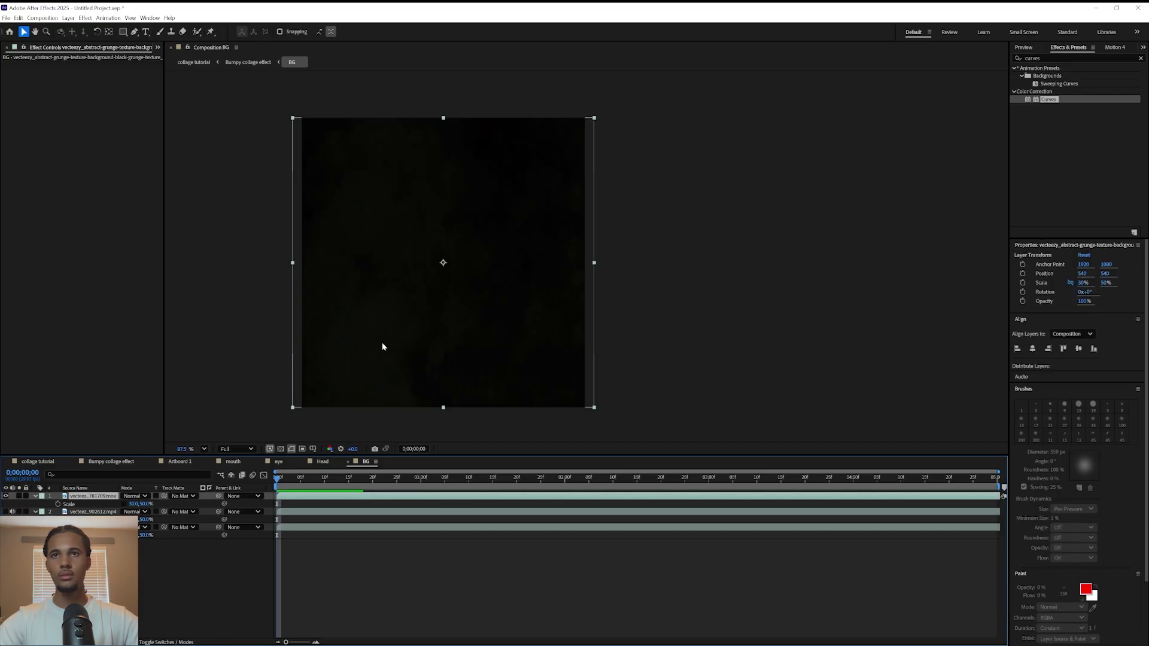
scroll(371, 339, "up", 2)
key("space")
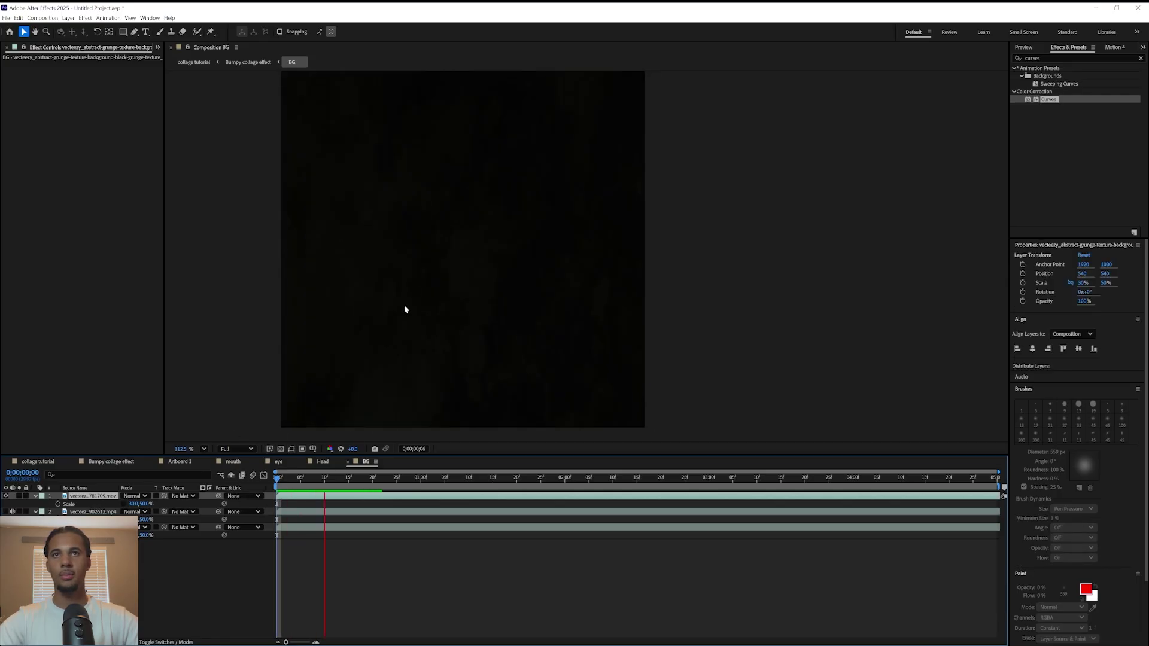
key("space")
left_click(312, 481)
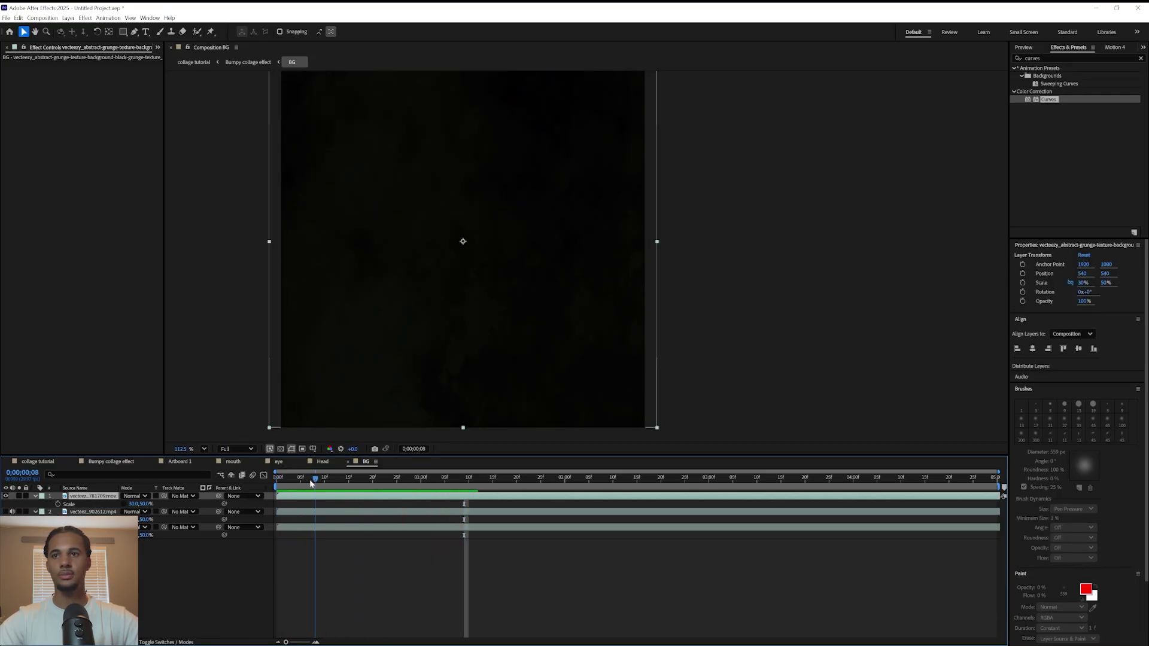
left_click_drag(311, 484, 257, 486)
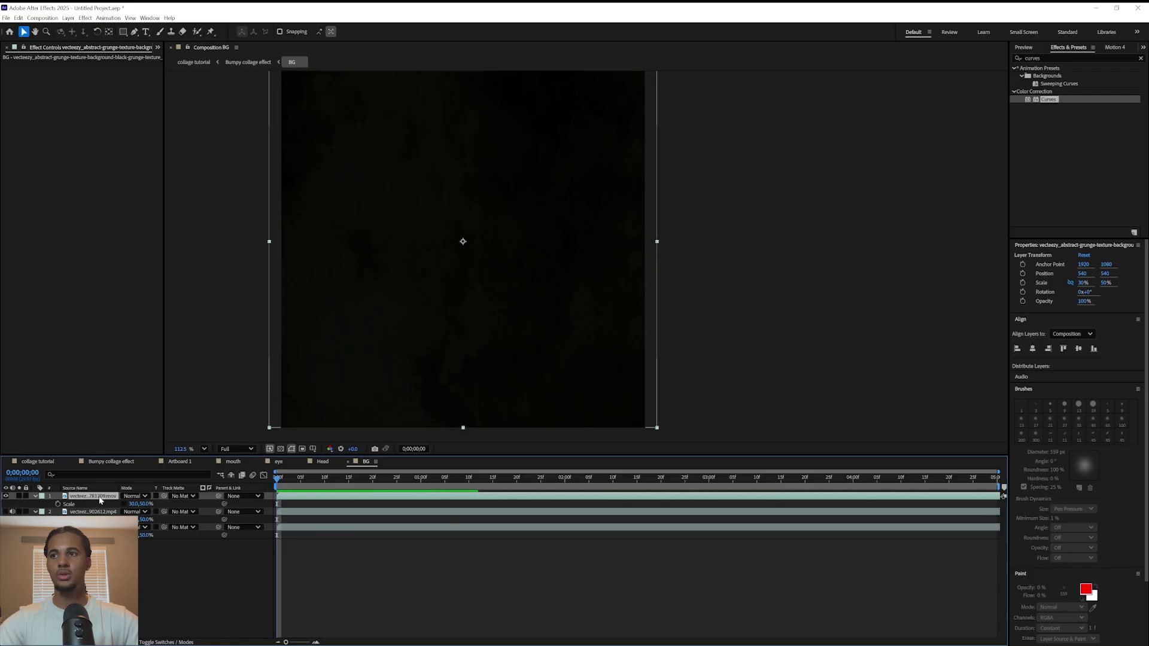
left_click_drag(99, 498, 103, 539)
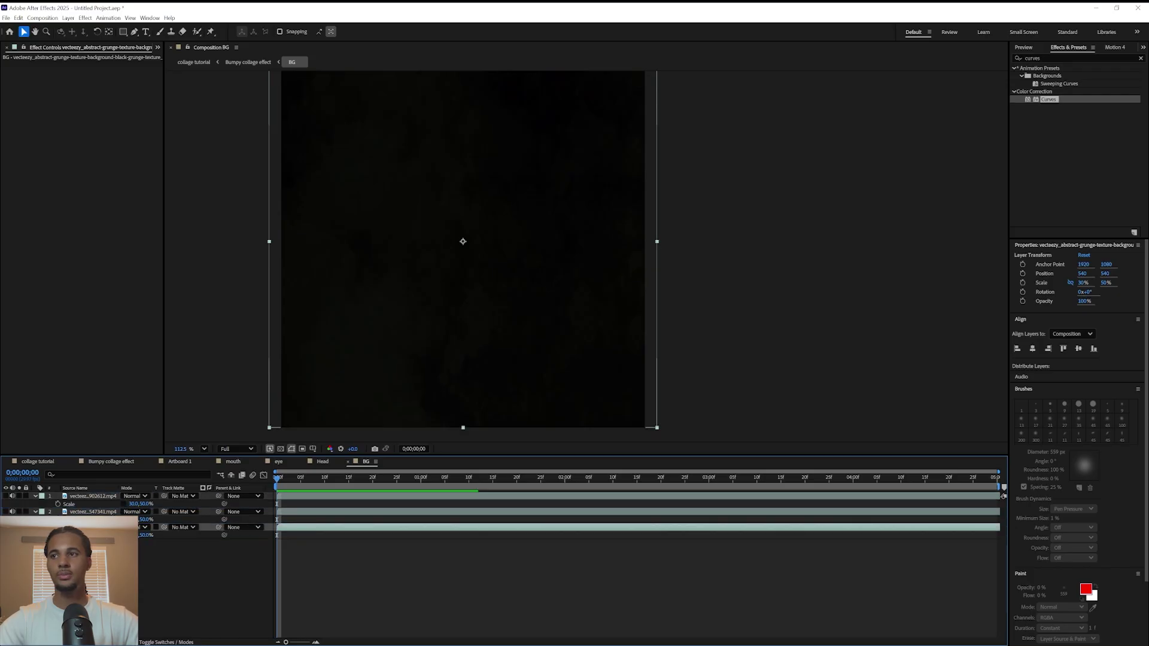
Step: Check the grunge vintage film clip, move it to the top of BG, and hide it to preview the damaged film clip
left_click(6, 512)
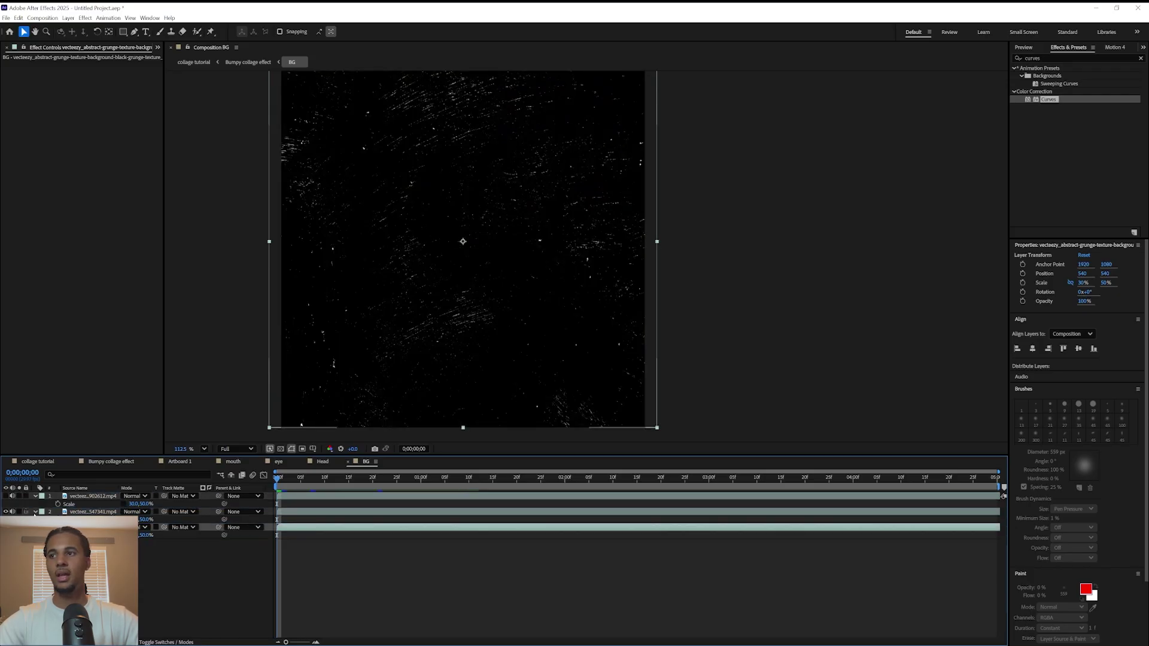
left_click(93, 514)
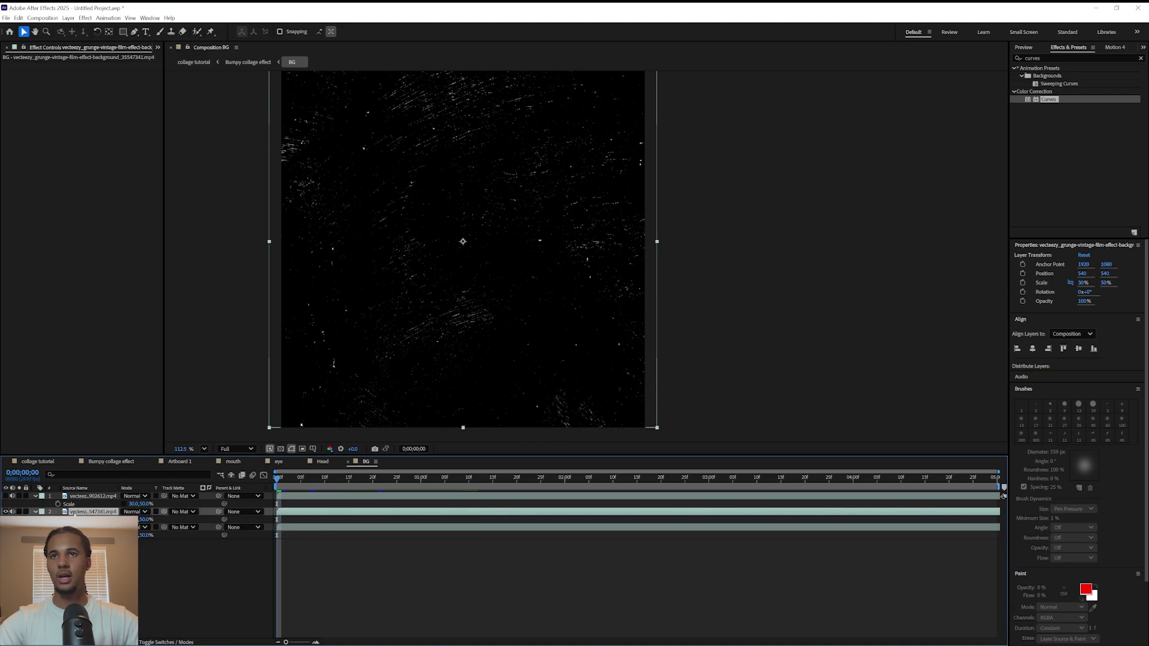
left_click_drag(90, 513, 78, 498)
left_click(6, 496)
left_click(6, 512)
left_click(90, 513)
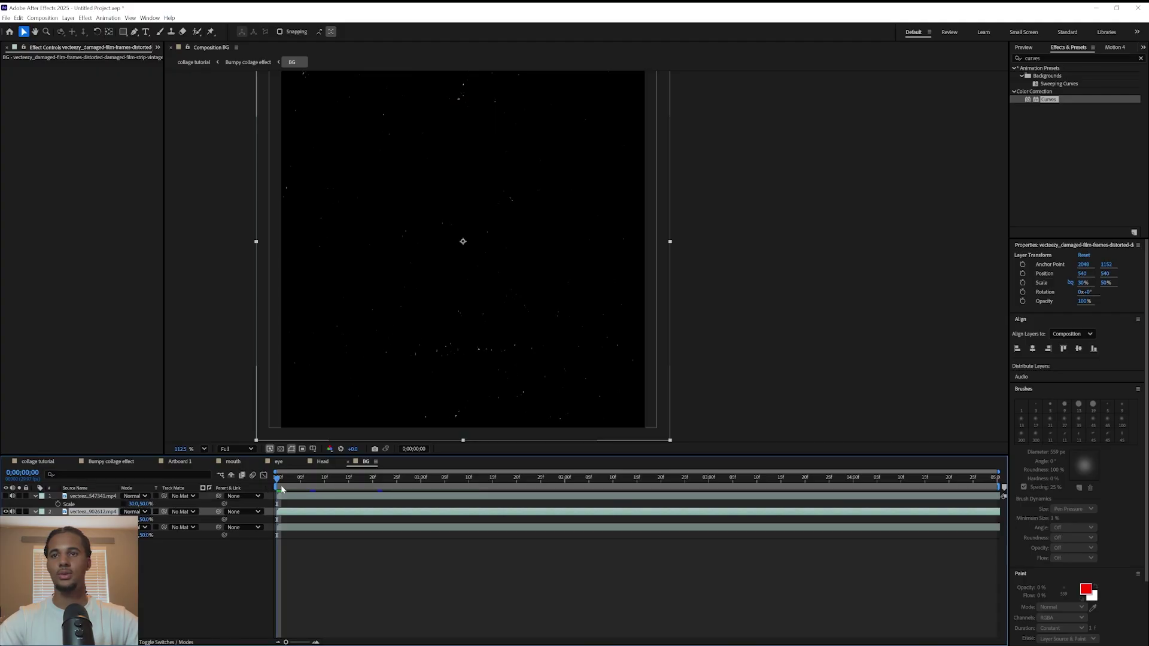
mouse_move(281, 489)
left_mouse_down()
mouse_move(353, 507)
mouse_move(276, 510)
left_mouse_up()
Step: Set the blending mode of all three texture clips in BG to Add
left_click(89, 527)
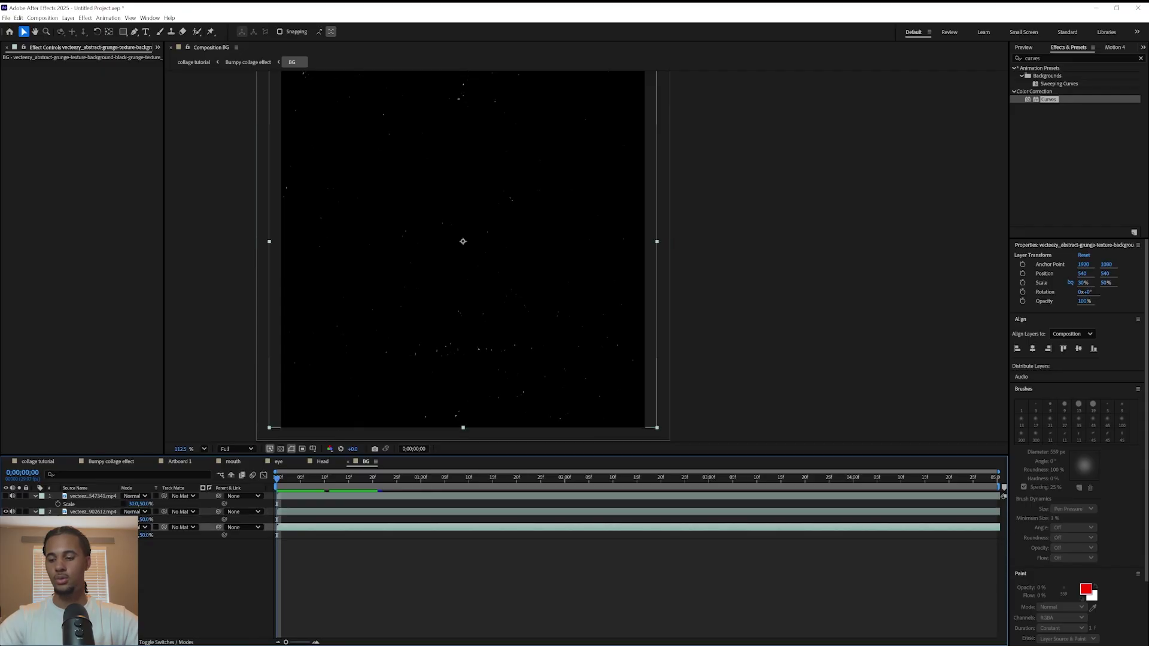
key("ctrl+a")
left_click(136, 496)
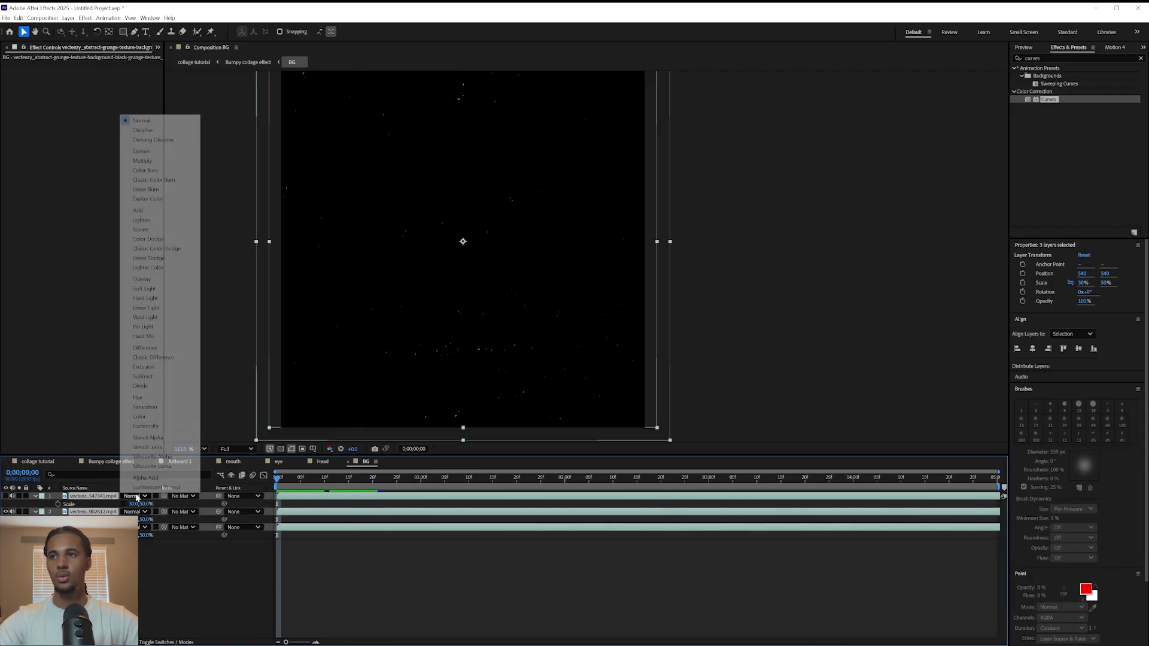
left_click(138, 210)
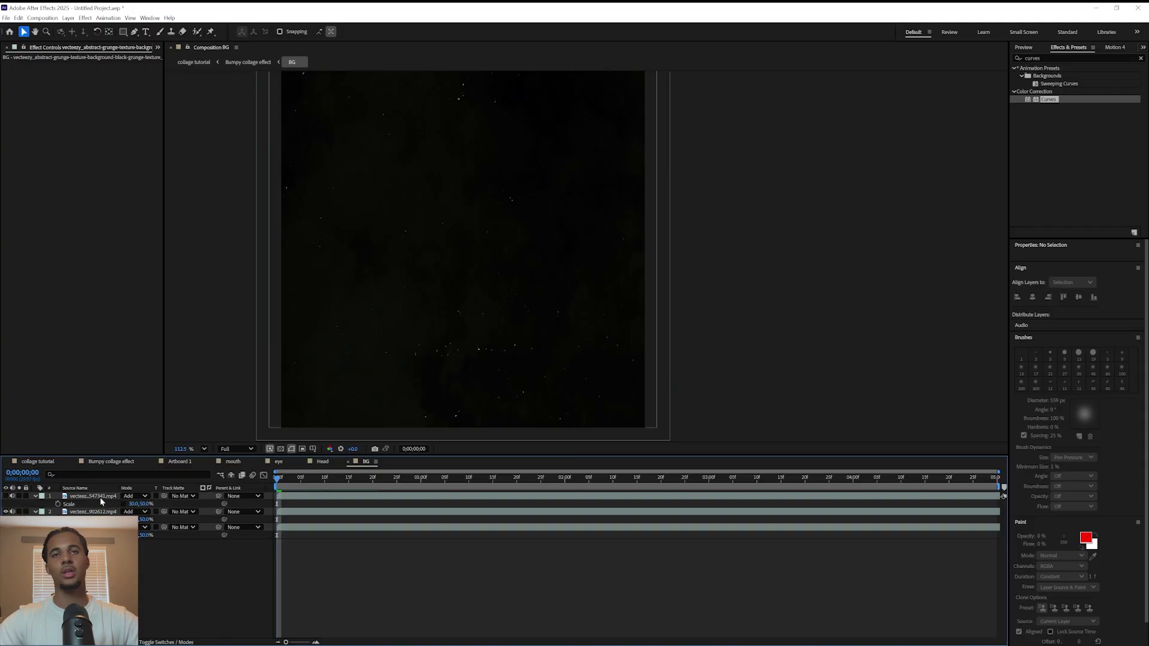
Step: Set the opacity of the grunge vintage film clip at the top of BG to 8%
left_click(100, 497)
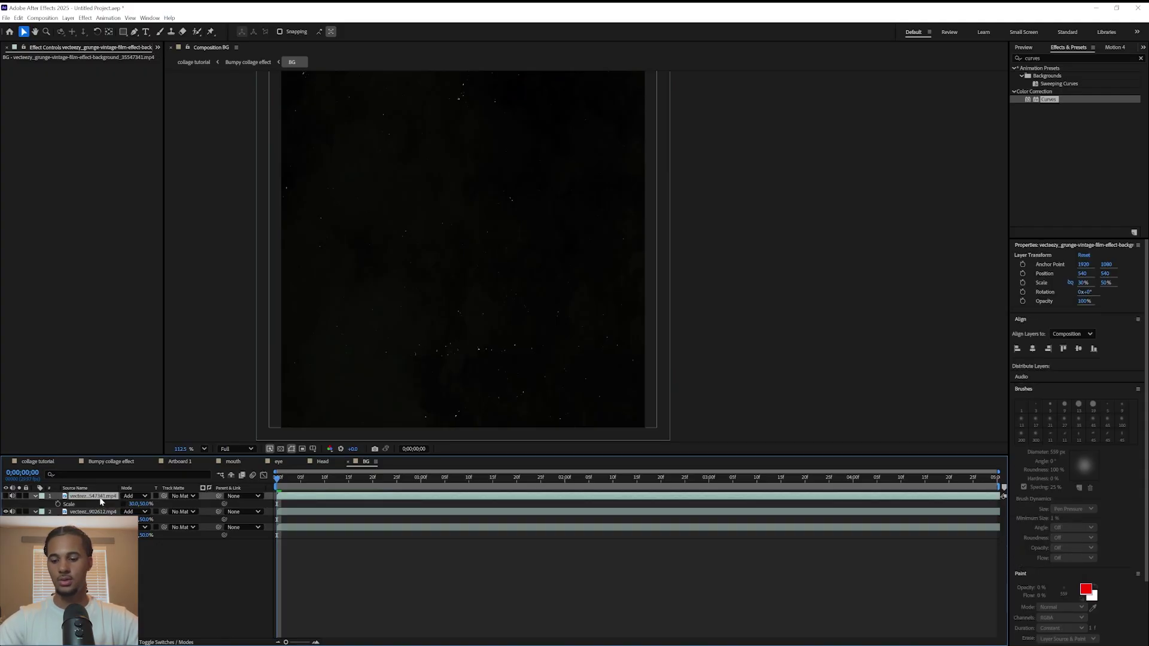
key("t")
left_click(126, 507)
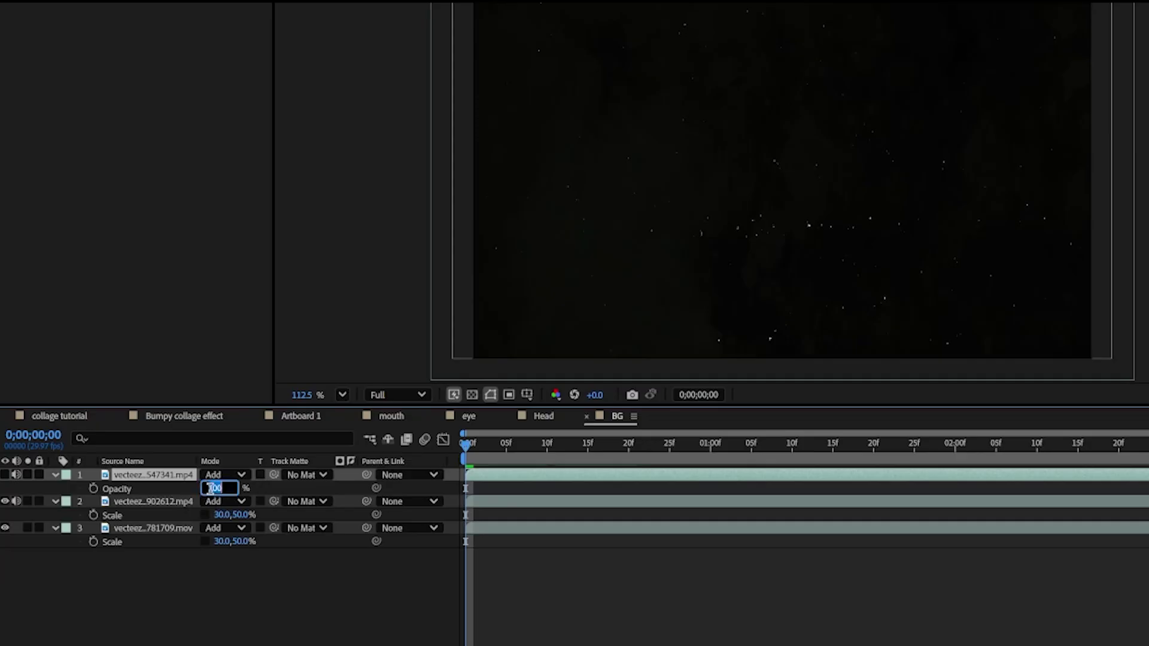
type("8")
left_click(122, 578)
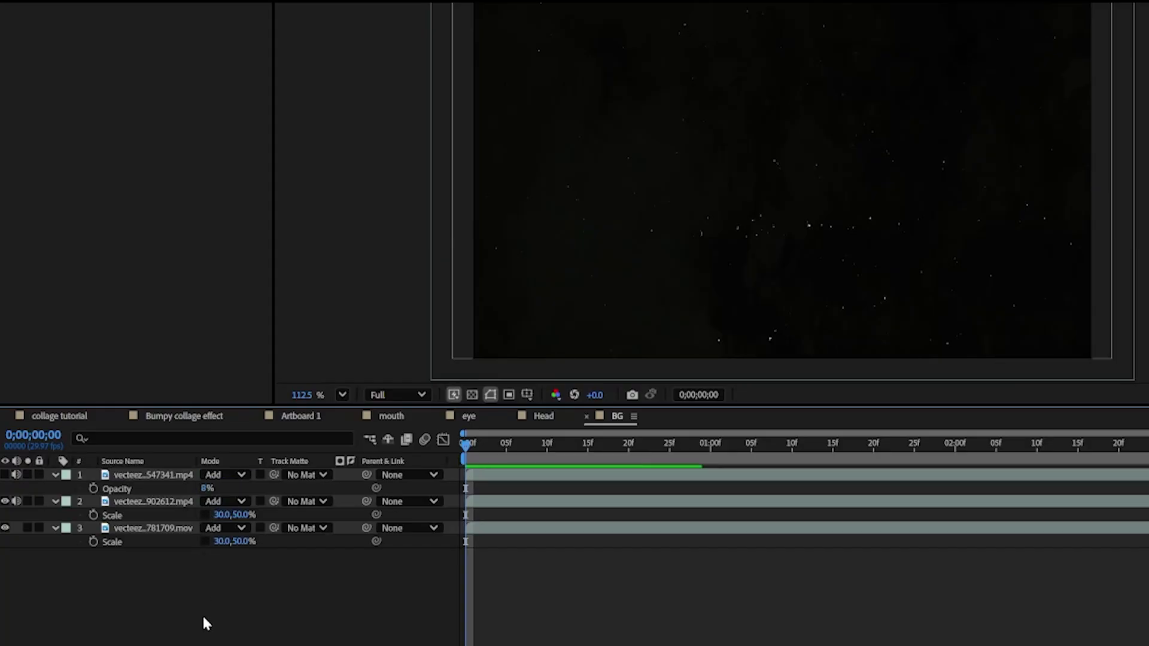
Step: Lower the opacity of the damaged film clip in BG
left_click(192, 506)
key("t")
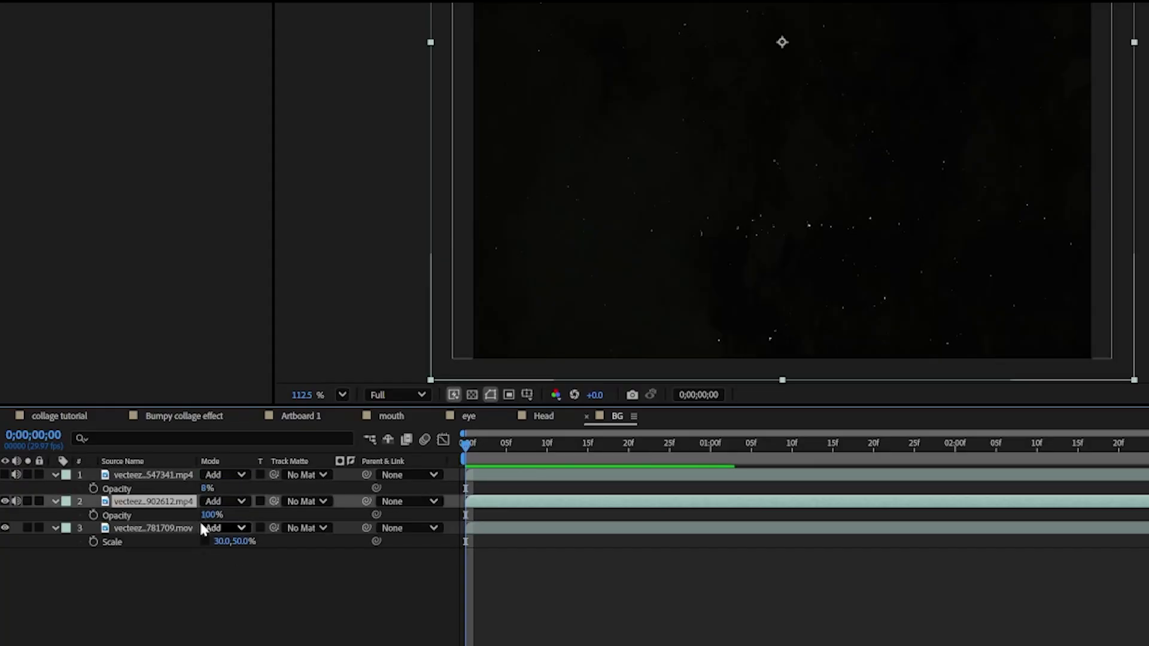
left_click(213, 514)
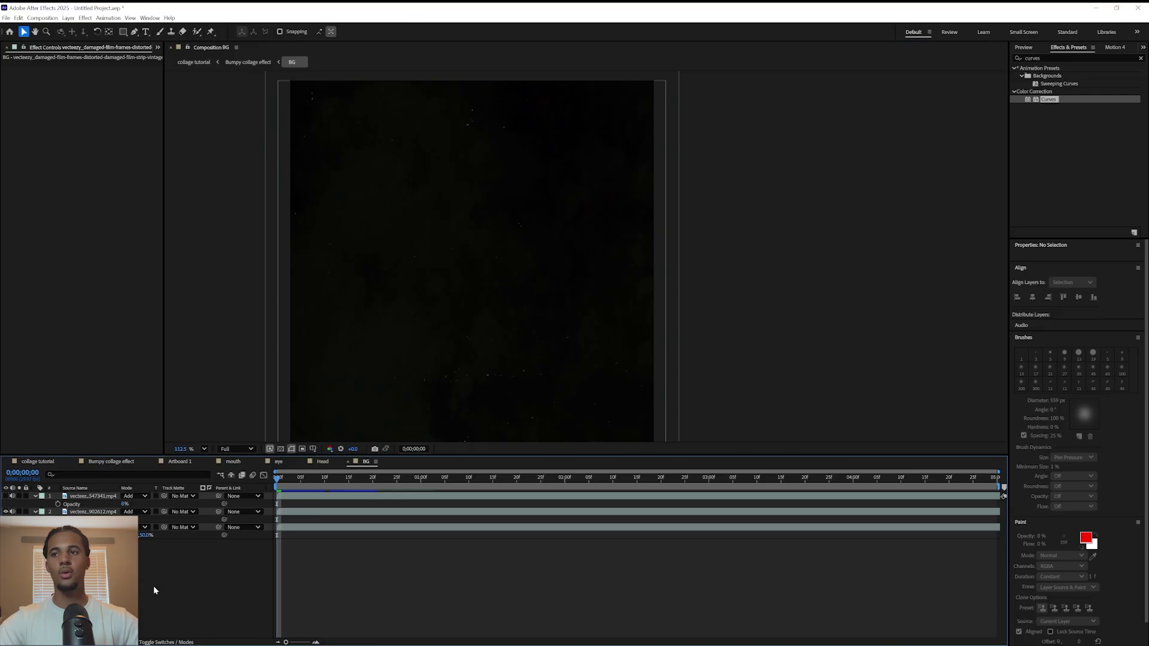
Step: Add an adjustment layer with Hue/Saturation above the BG clips and set its Master Lightness to 2
right_click(255, 640)
mouse_move(328, 464)
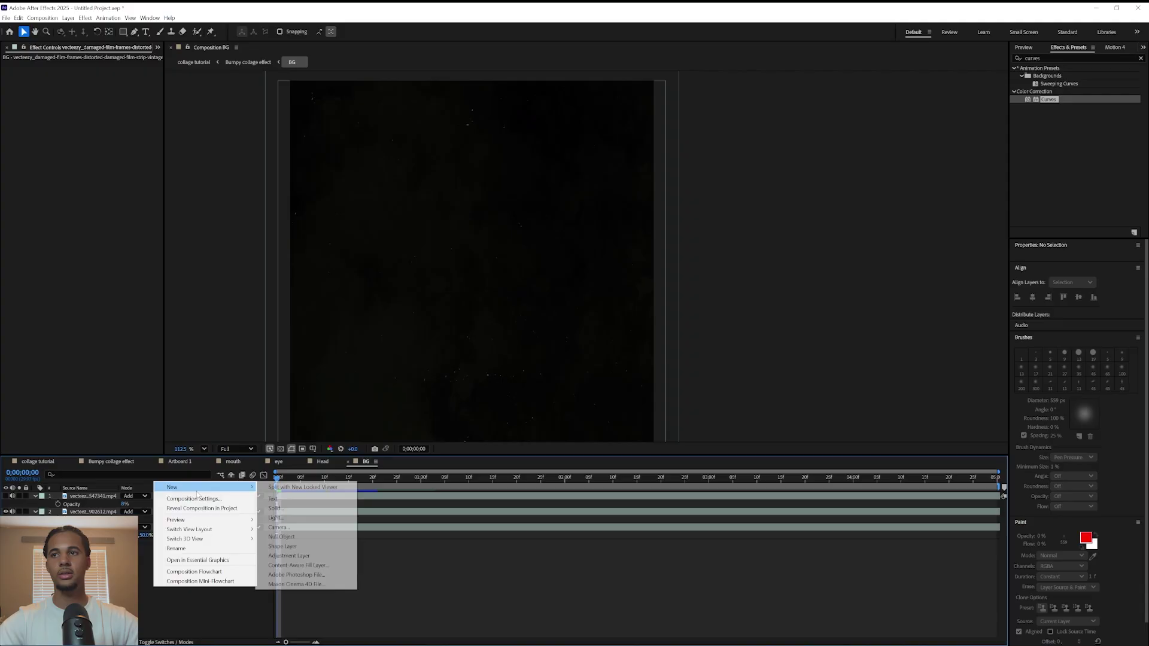
left_click(289, 556)
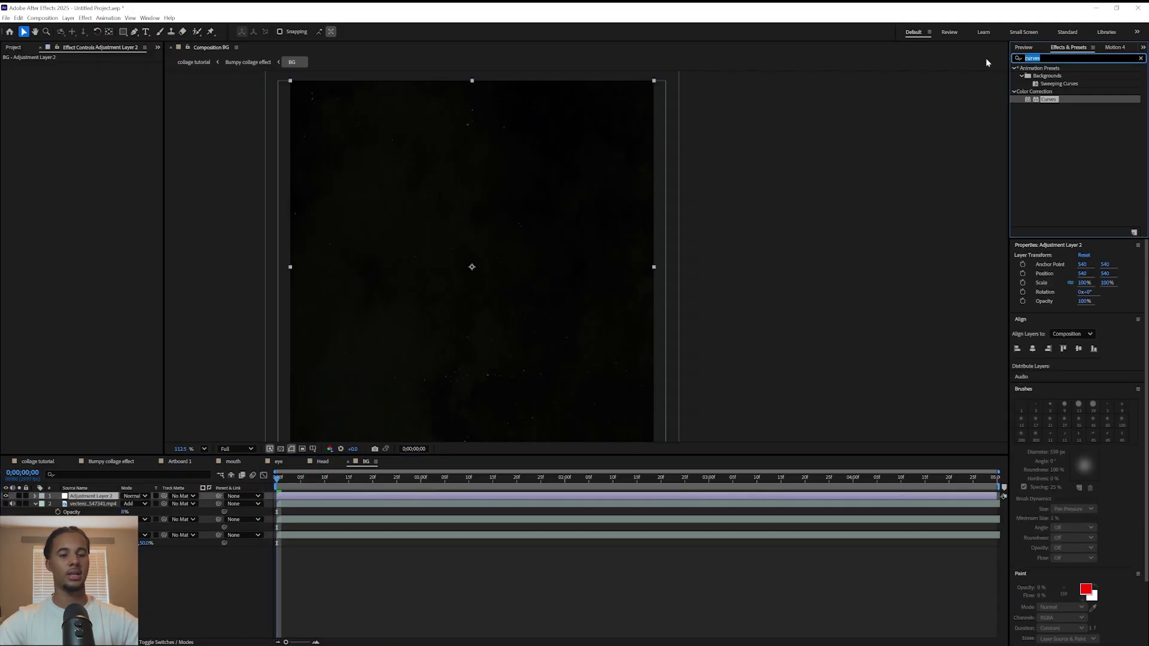
type("hue")
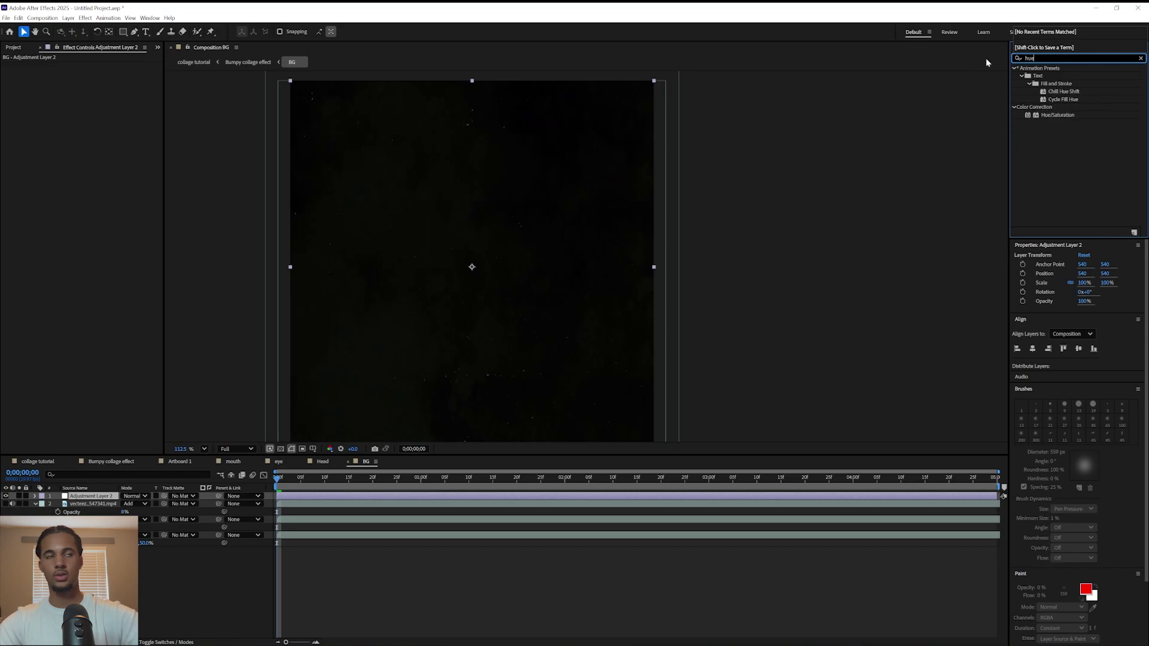
double_click(1058, 115)
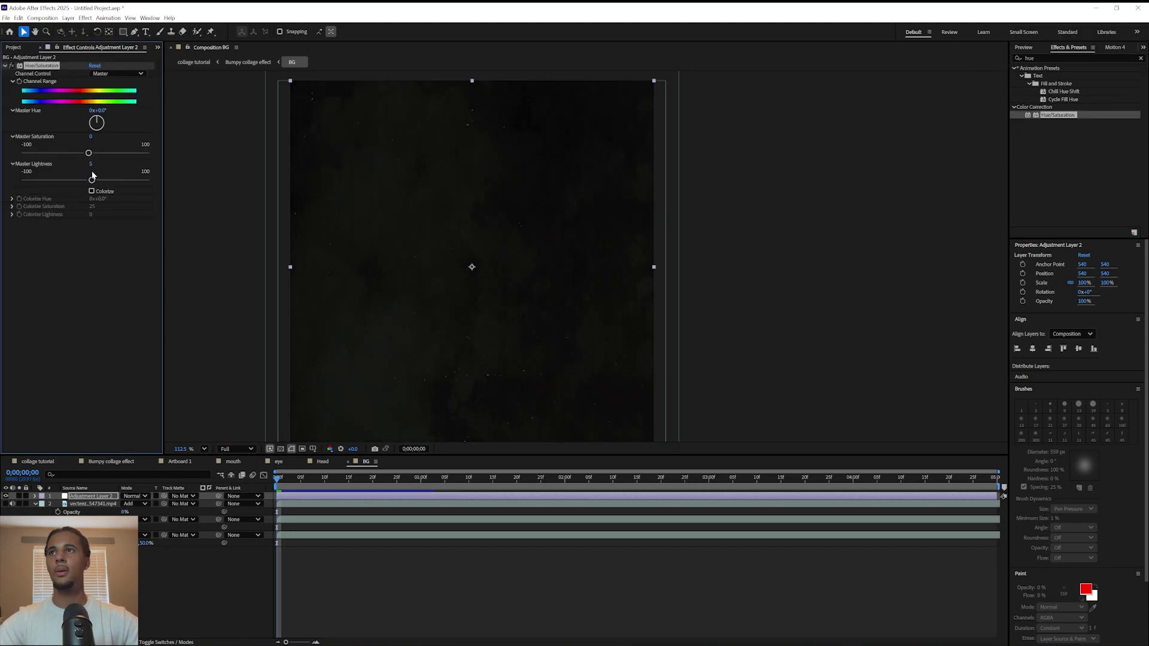
left_click(76, 284)
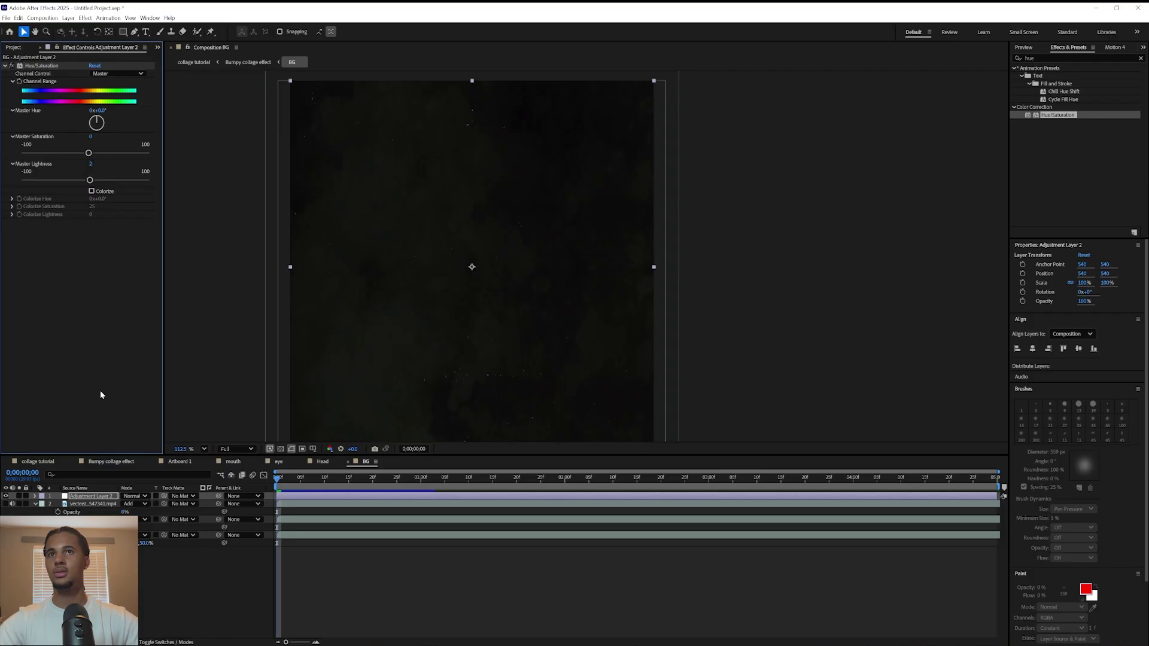
Step: Set the opacity of the abstract grunge texture clip in BG to 50%
left_click(93, 536)
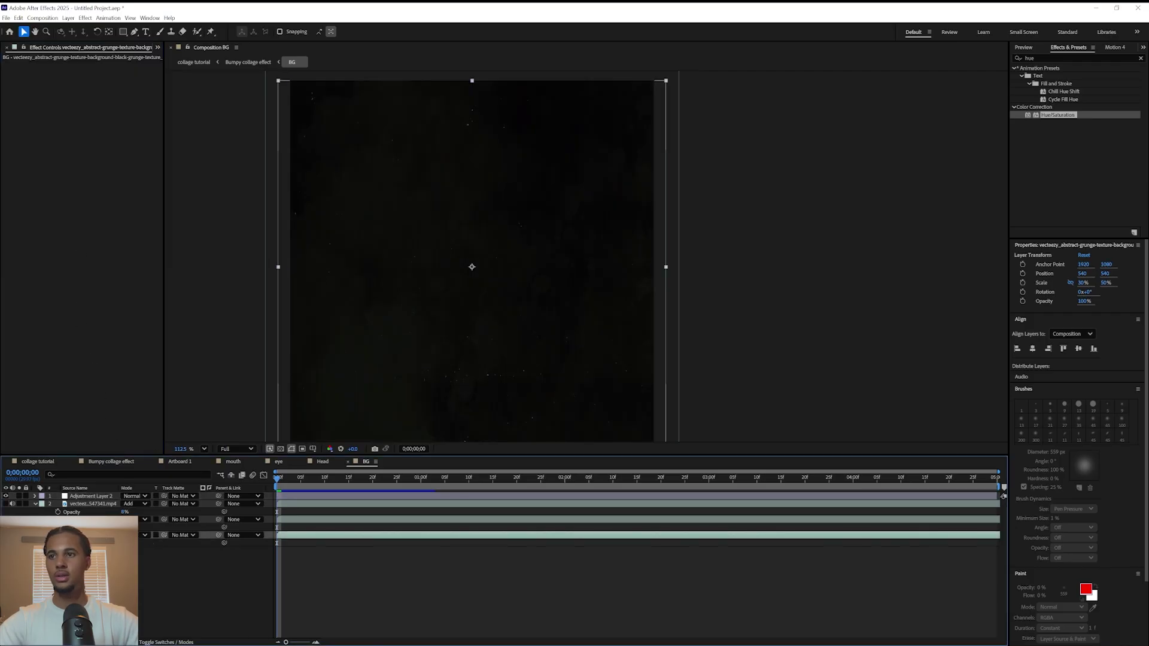
left_click(125, 543)
type("50")
key("Return")
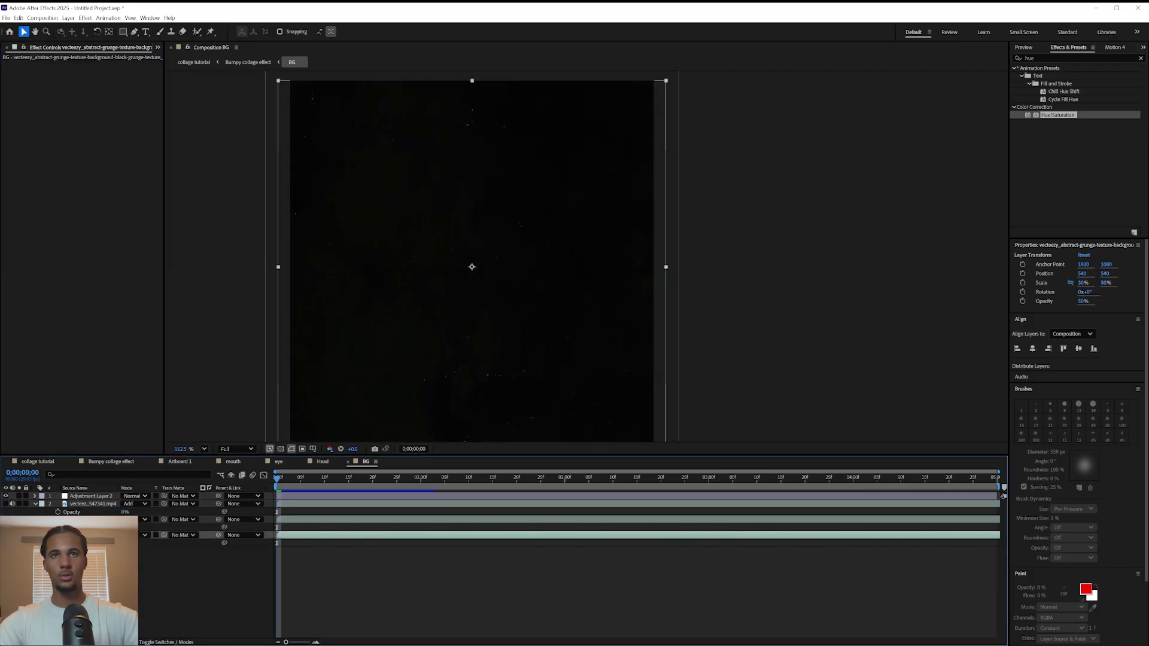
Step: Return to the Bumpy collage effect composition, preview the result, and lower the top grunge clip's opacity to 2%
left_click(40, 462)
left_click(95, 462)
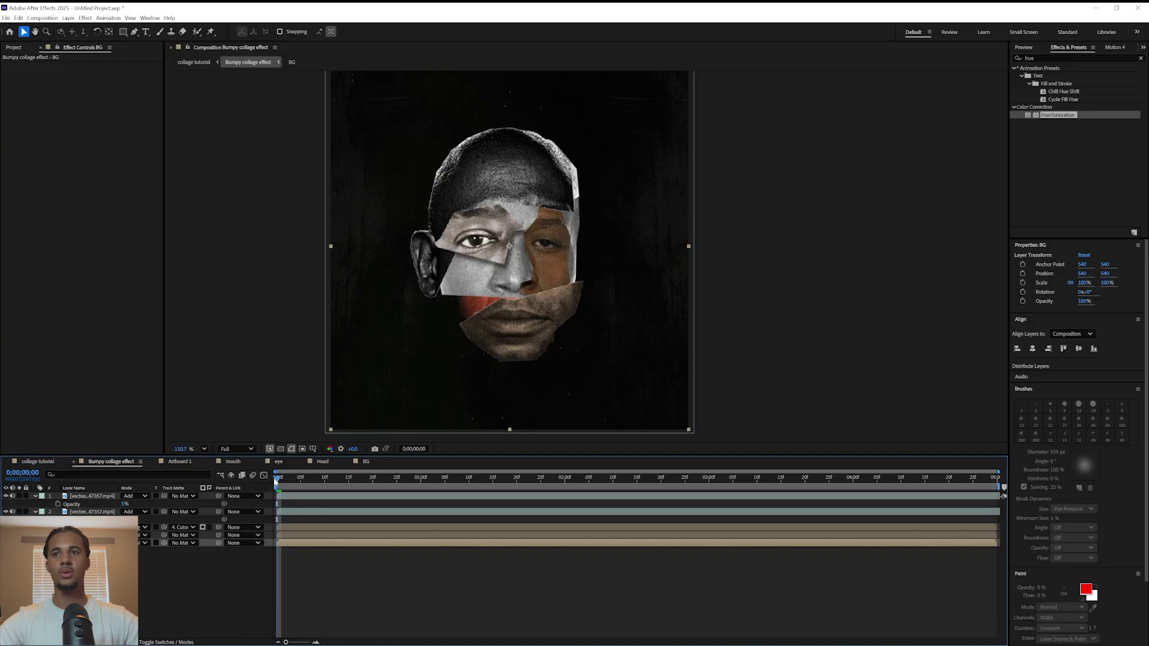
key("space")
left_click(184, 578)
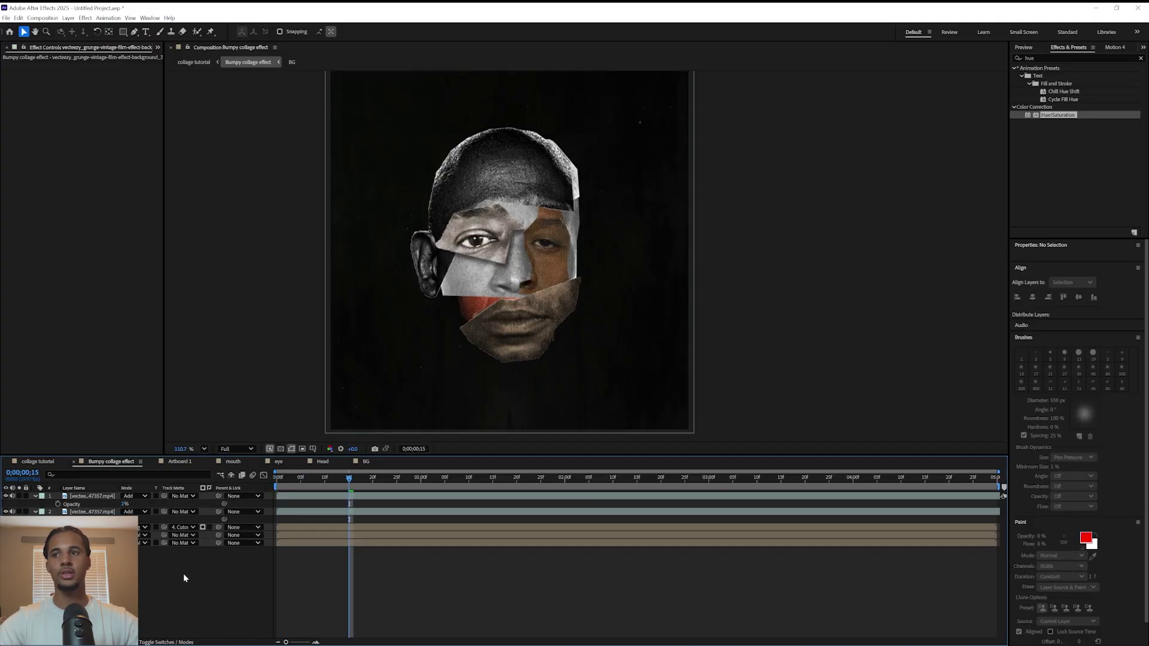
Step: Add a new adjustment layer on top of all layers in Bumpy collage effect
right_click(168, 567)
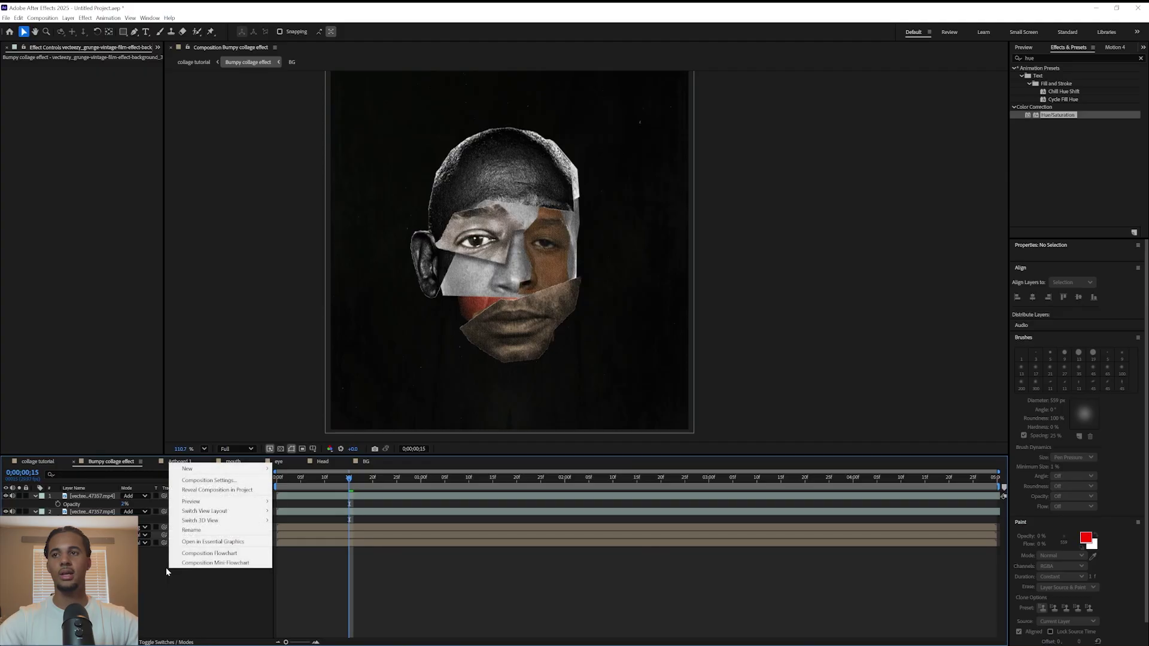
mouse_move(217, 469)
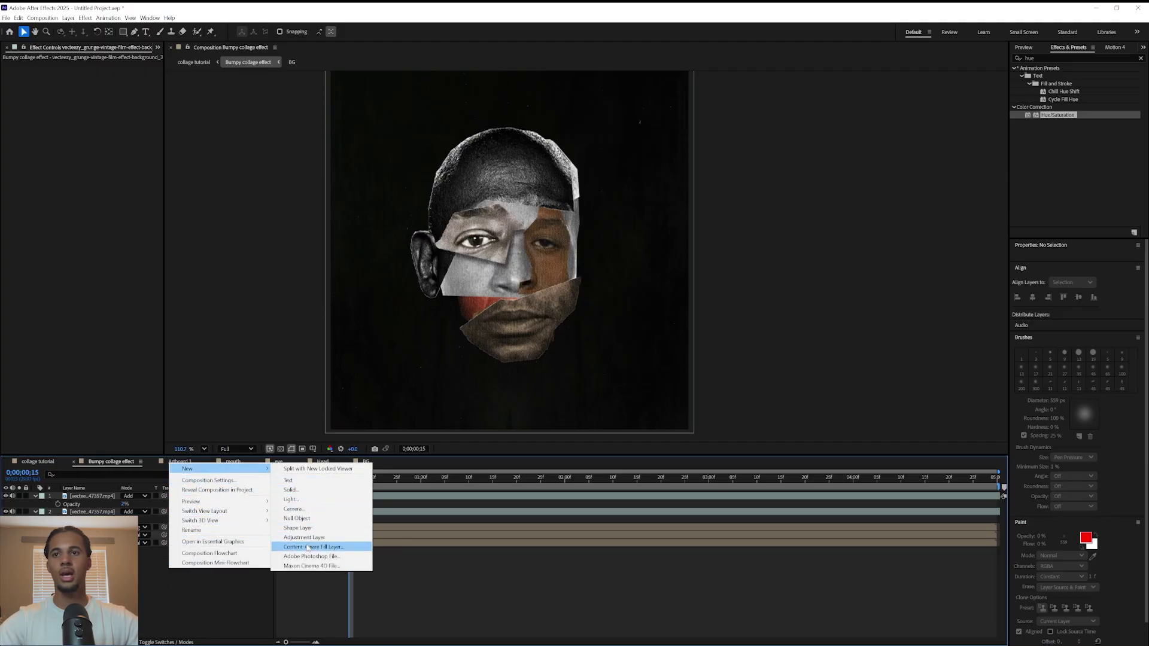
left_click(304, 538)
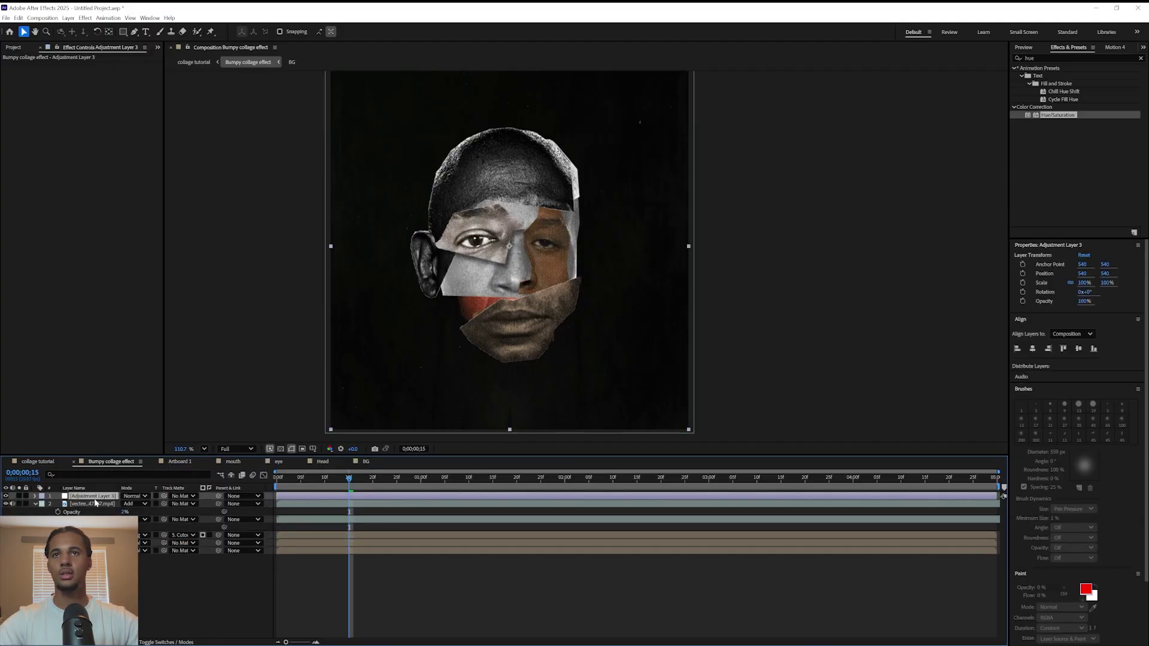
Step: Find the CC Toner effect and apply it to the top adjustment layer
left_click(1044, 58)
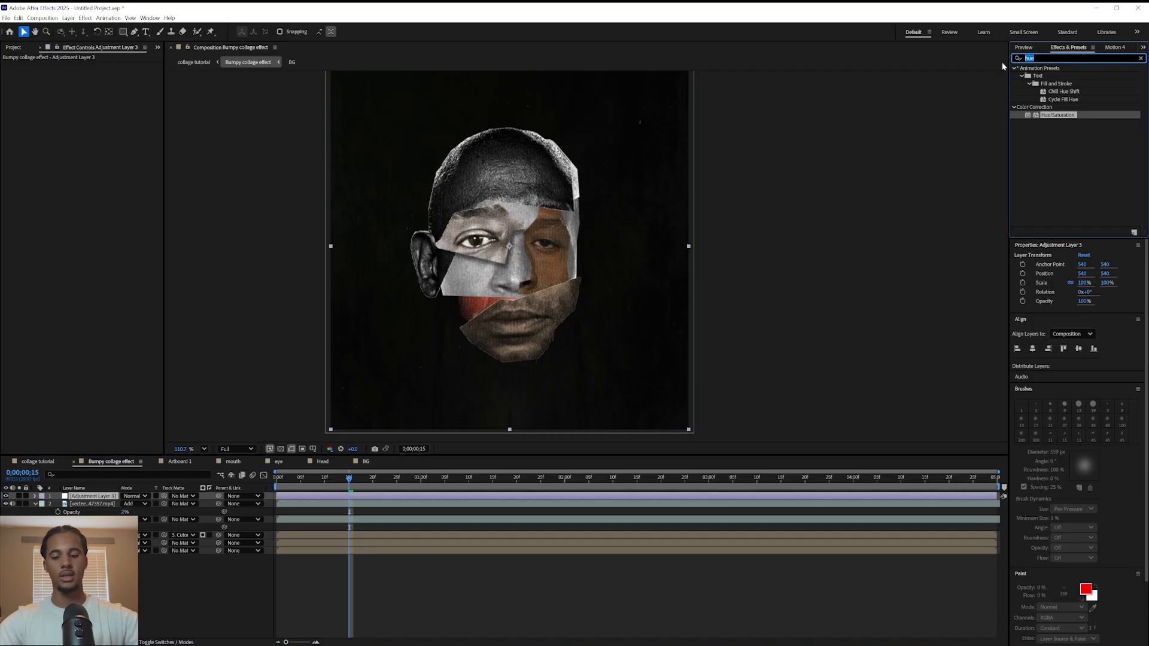
type("cc toner")
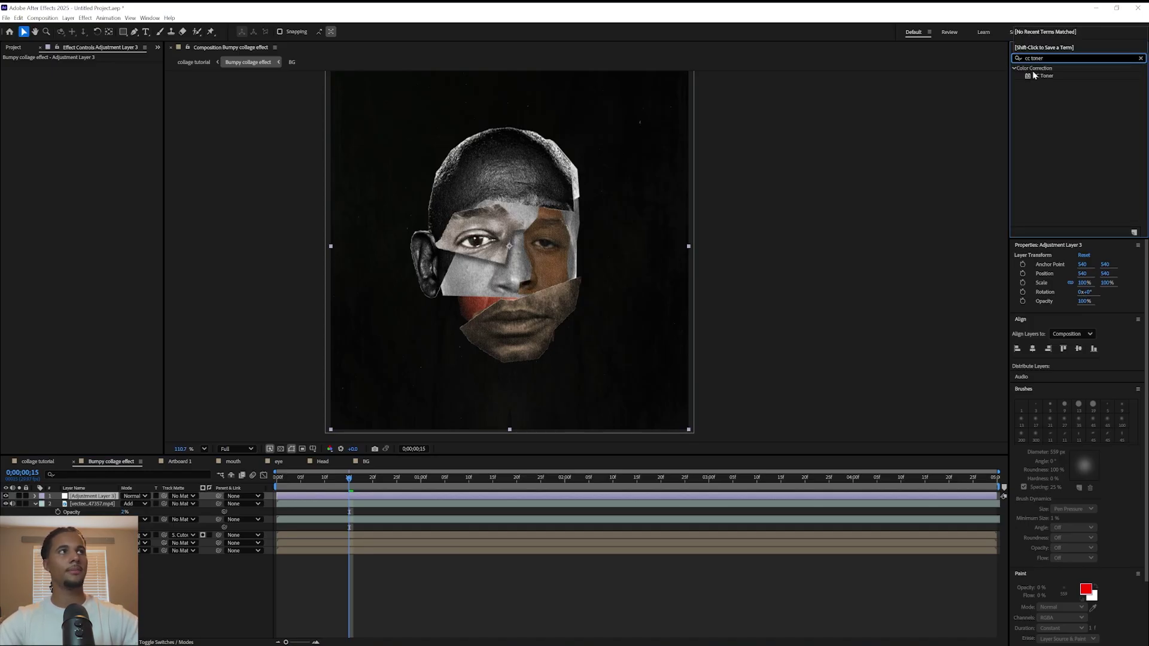
left_click_drag(1044, 76, 103, 497)
scroll(518, 292, "up", 2)
scroll(518, 292, "down", 2)
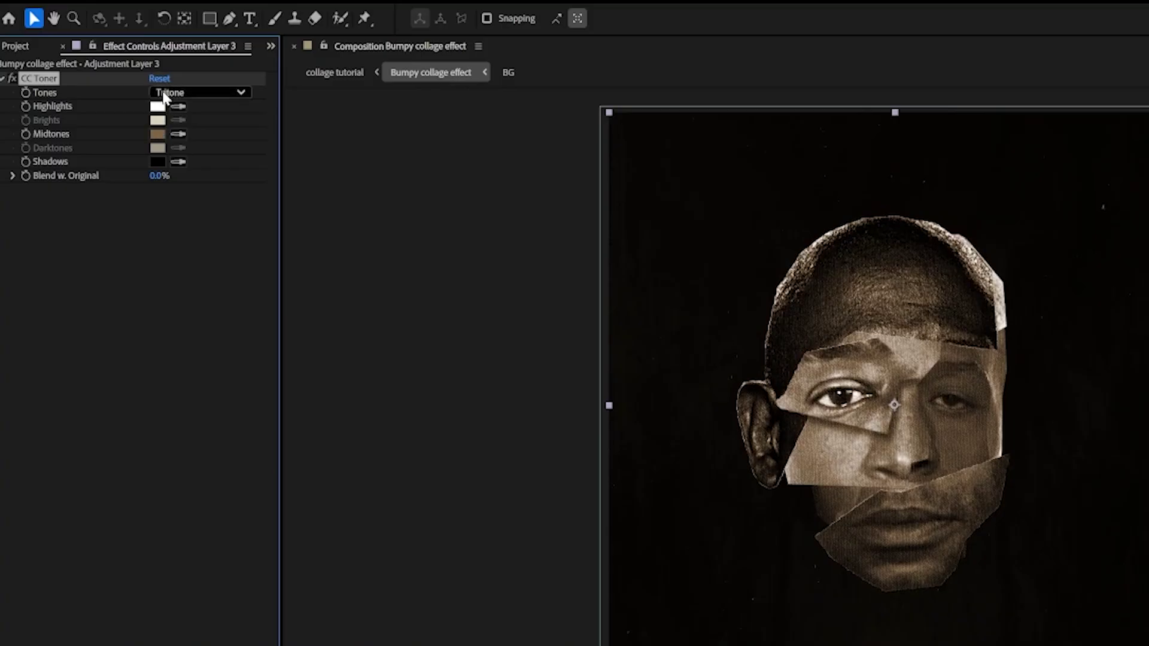
Step: Try the Duotone, Tritone, Pentone and Solid tone modes of CC Toner on the adjustment layer
left_click(104, 73)
left_click(91, 88)
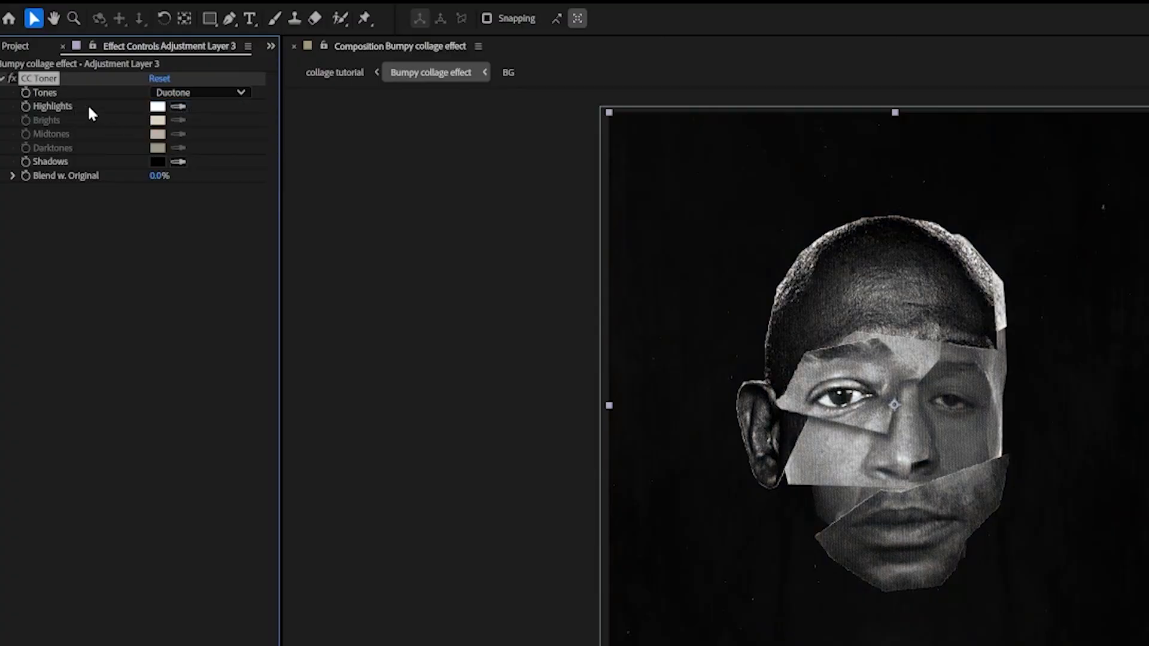
left_click(198, 92)
left_click(180, 124)
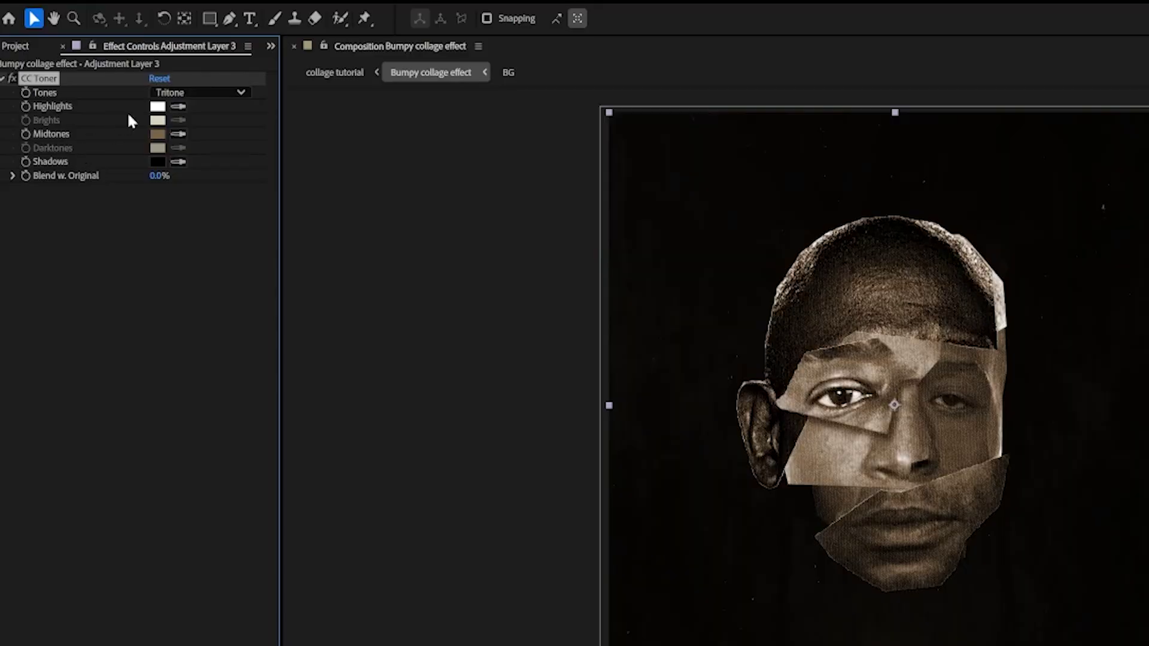
left_click(197, 92)
left_click(195, 141)
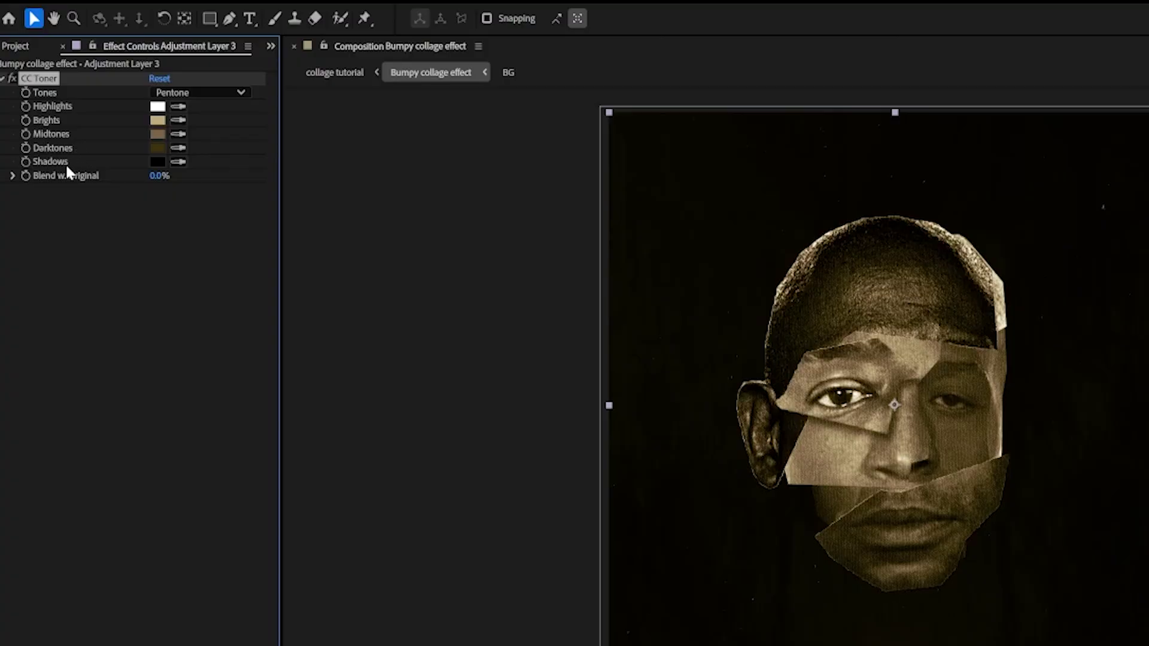
left_click(198, 92)
left_click(187, 163)
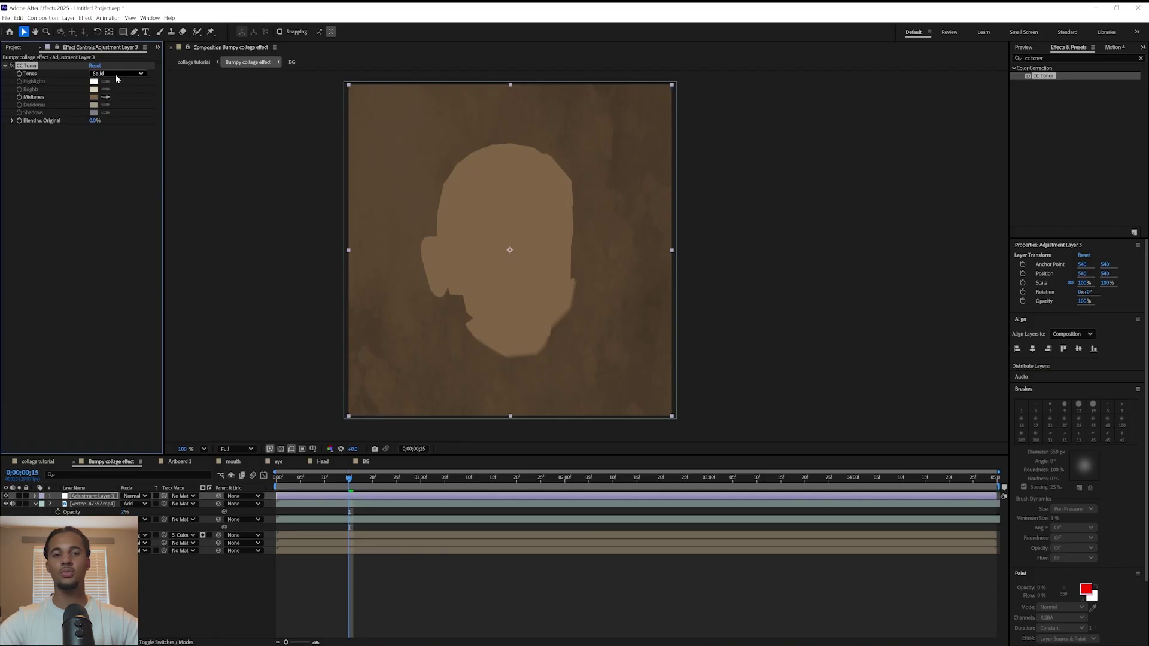
Step: Set CC Toner's tones to Pentone and its blend with the original to 50%
left_click(199, 94)
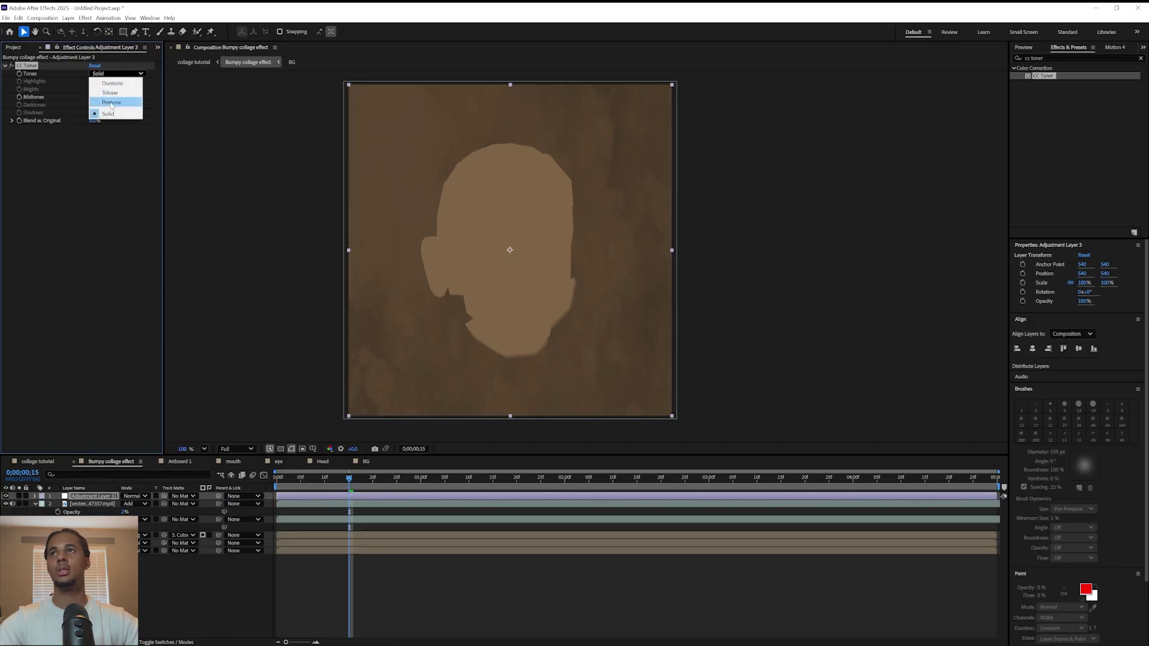
left_click(111, 102)
scroll(499, 296, "up", 1)
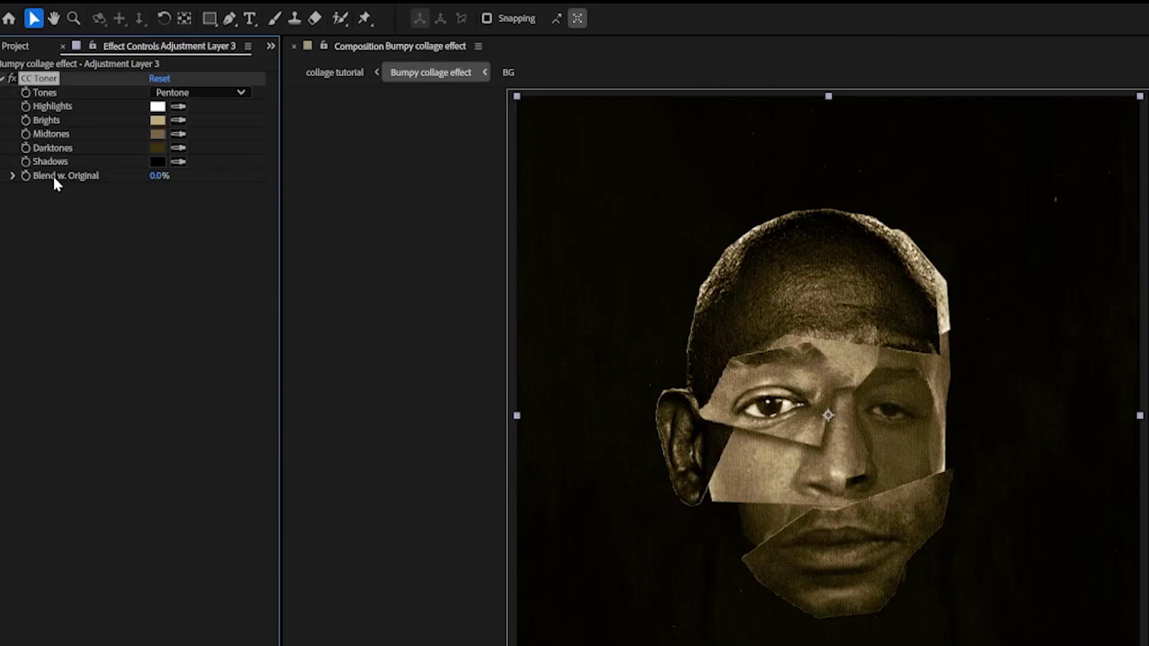
left_click_drag(157, 189, 177, 189)
left_click_drag(267, 230, 262, 242)
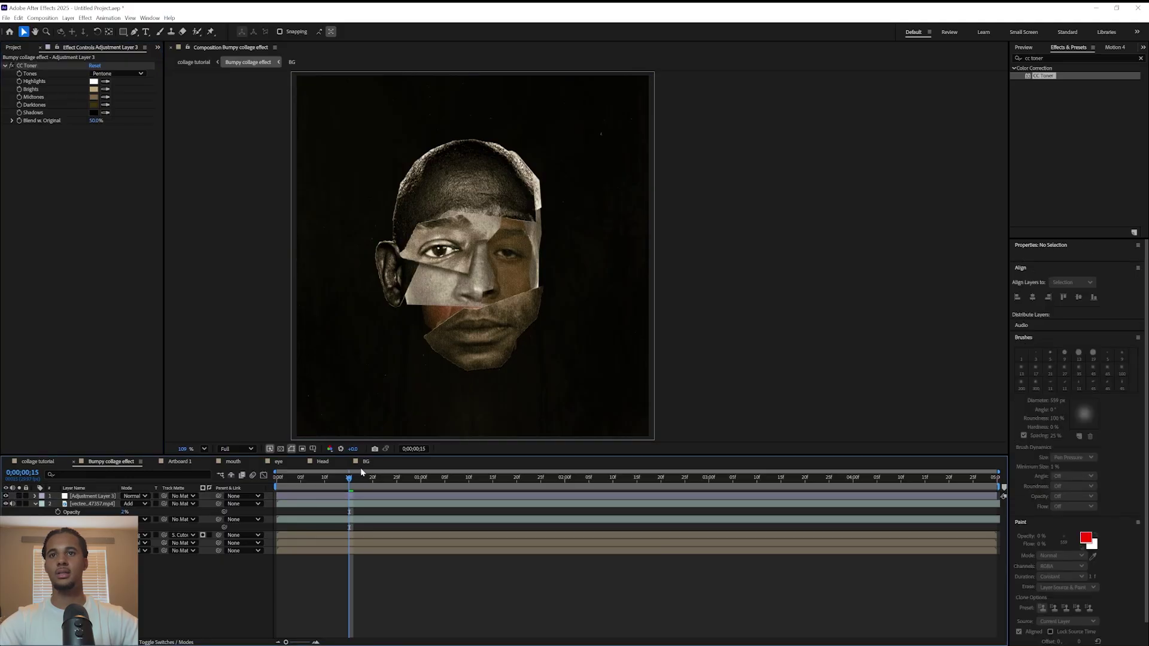
Step: From the start of the composition, time-stretch both grunge clips and the BG layer with a stretch factor of 150%
left_click_drag(349, 478, 277, 492)
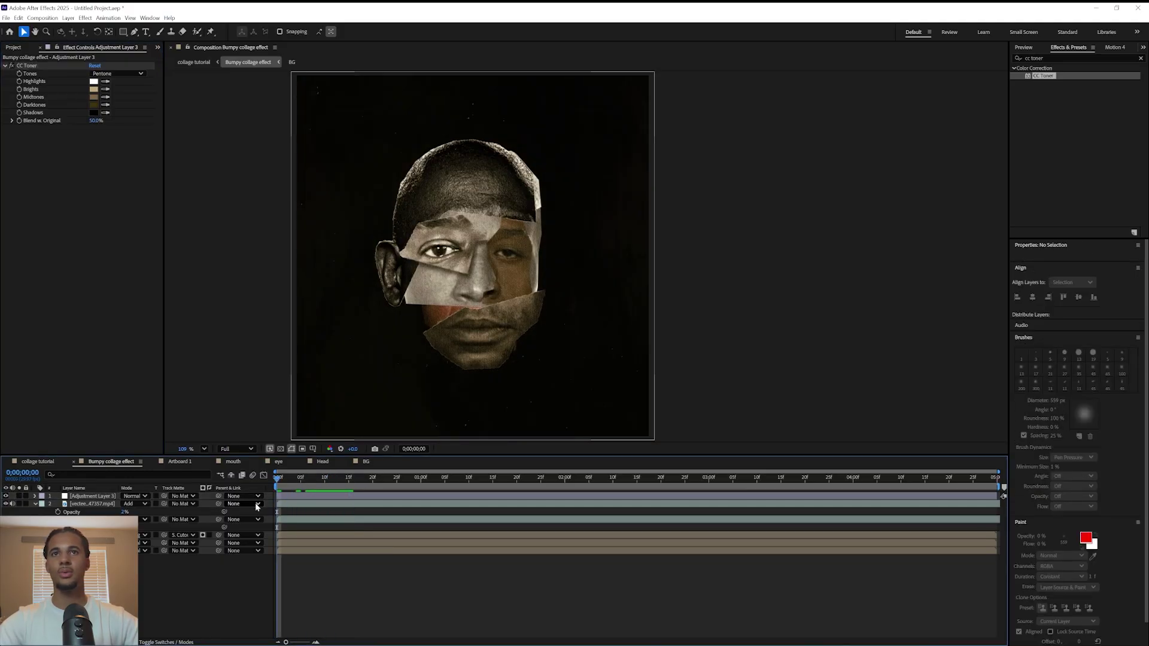
left_click(94, 504)
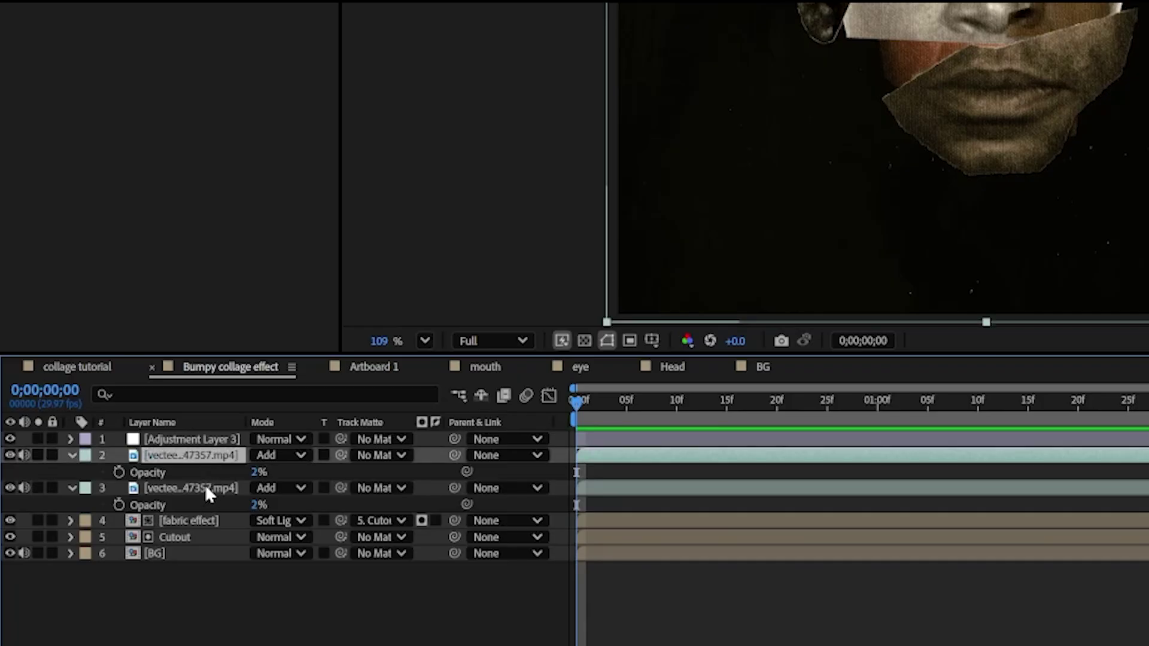
left_click(205, 487, "shift")
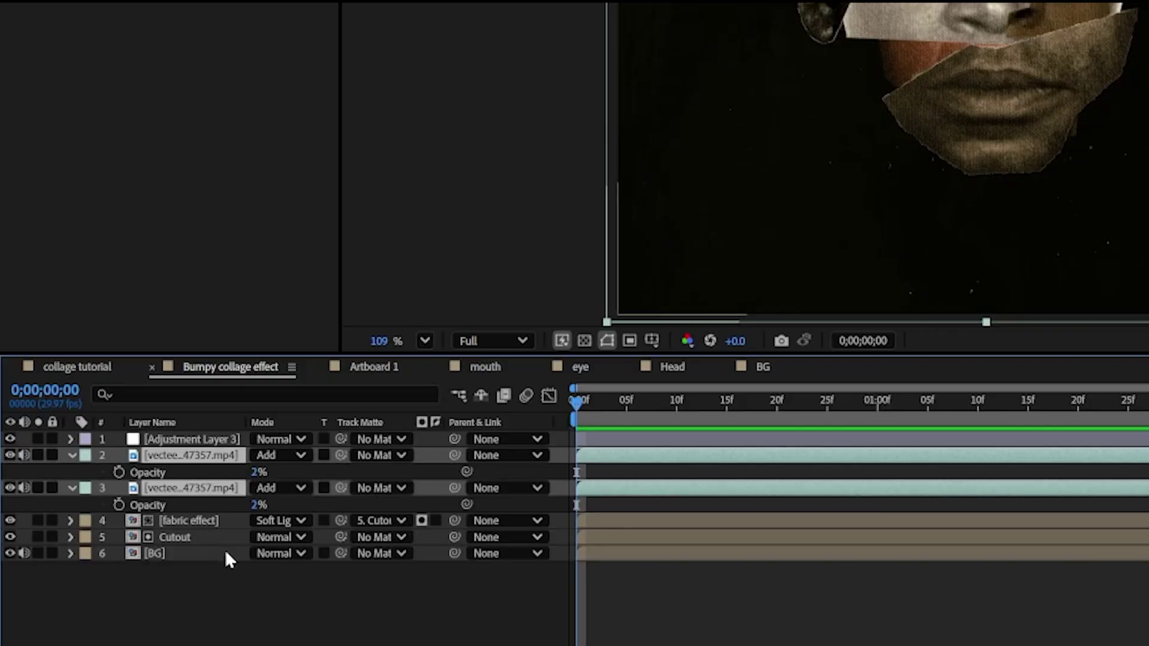
left_click(210, 551, "ctrl")
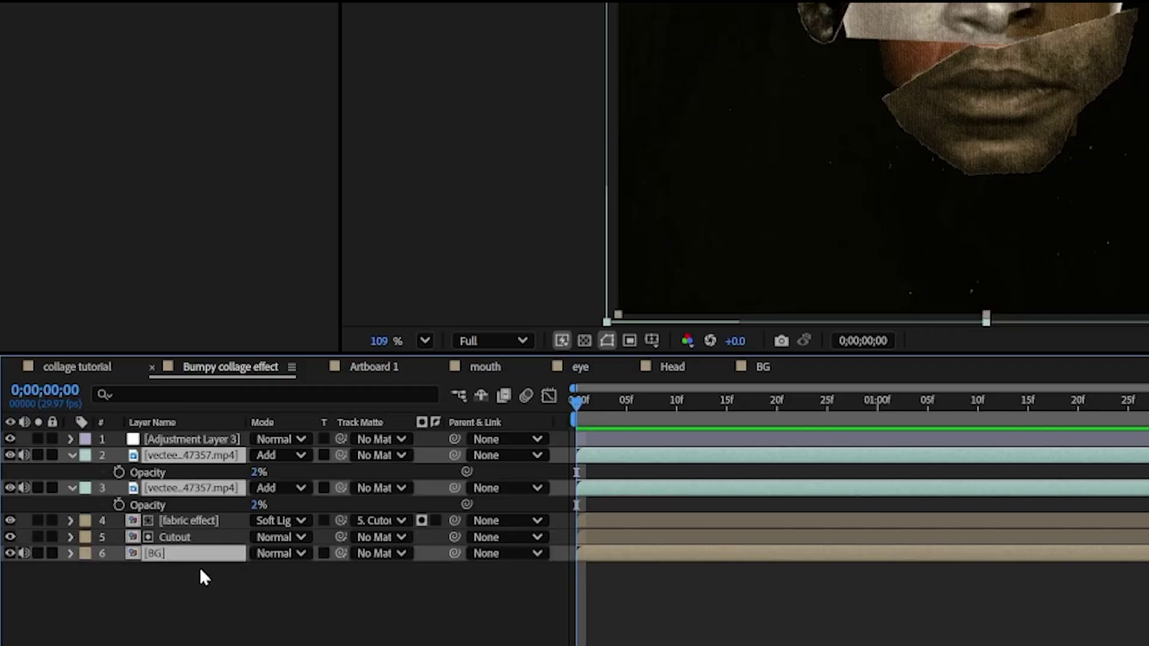
right_click(199, 495)
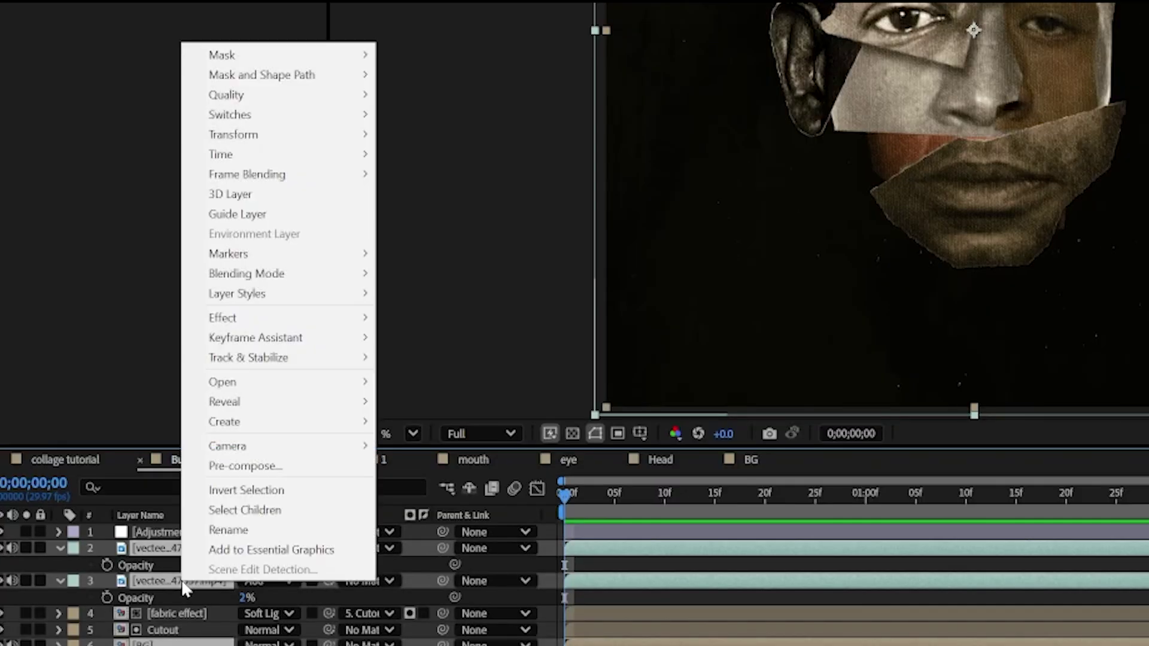
mouse_move(353, 68)
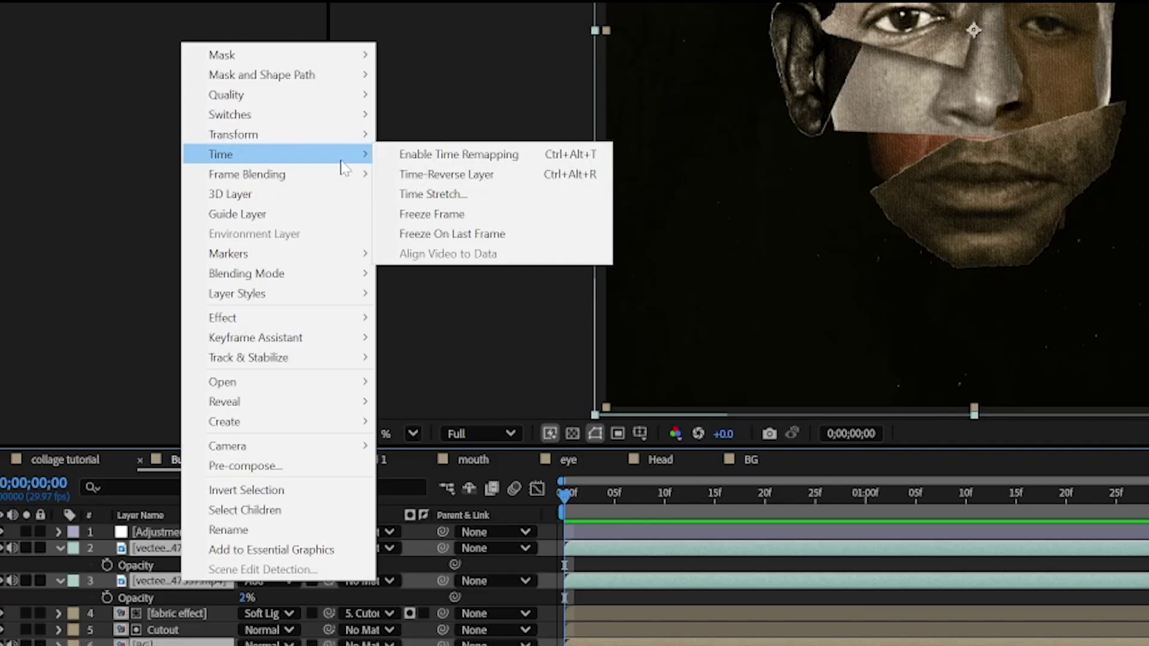
left_click(426, 194)
type("1")
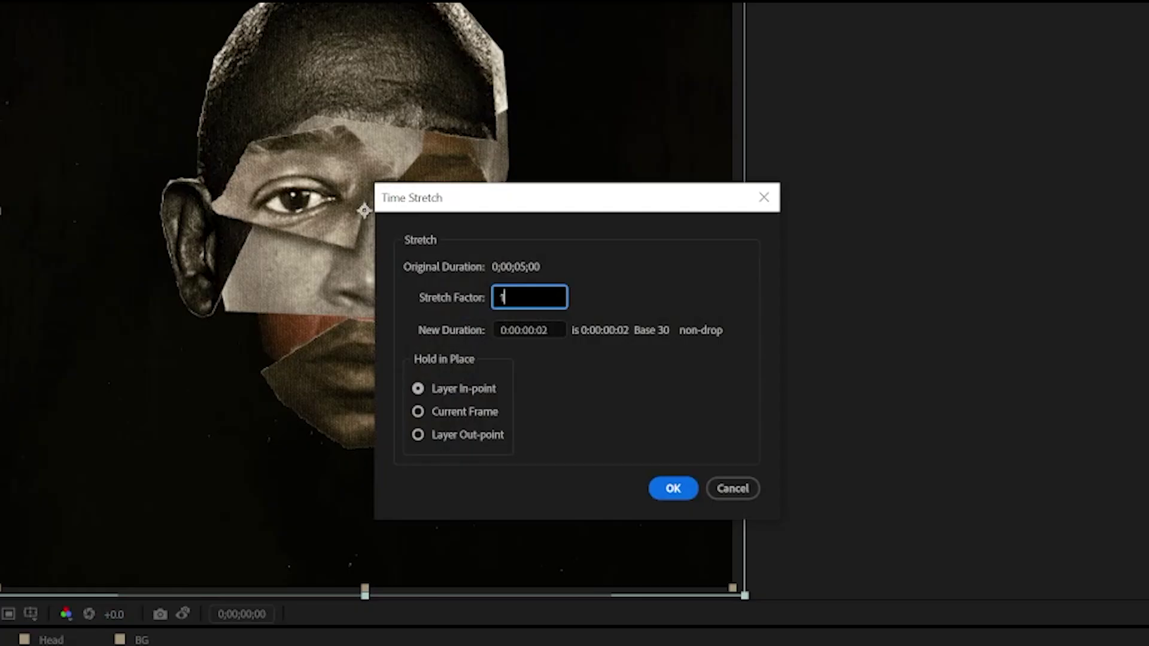
type("50")
key("Return")
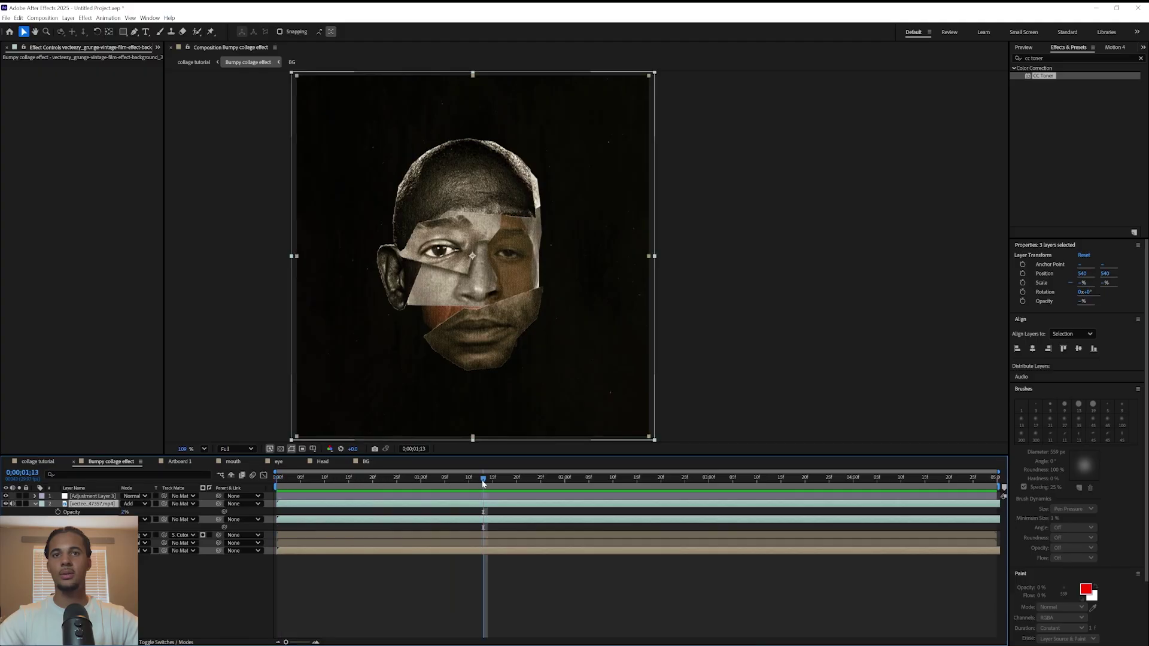
Step: Preview the stretched collage animation from the start of the timeline
left_click_drag(483, 480, 273, 496)
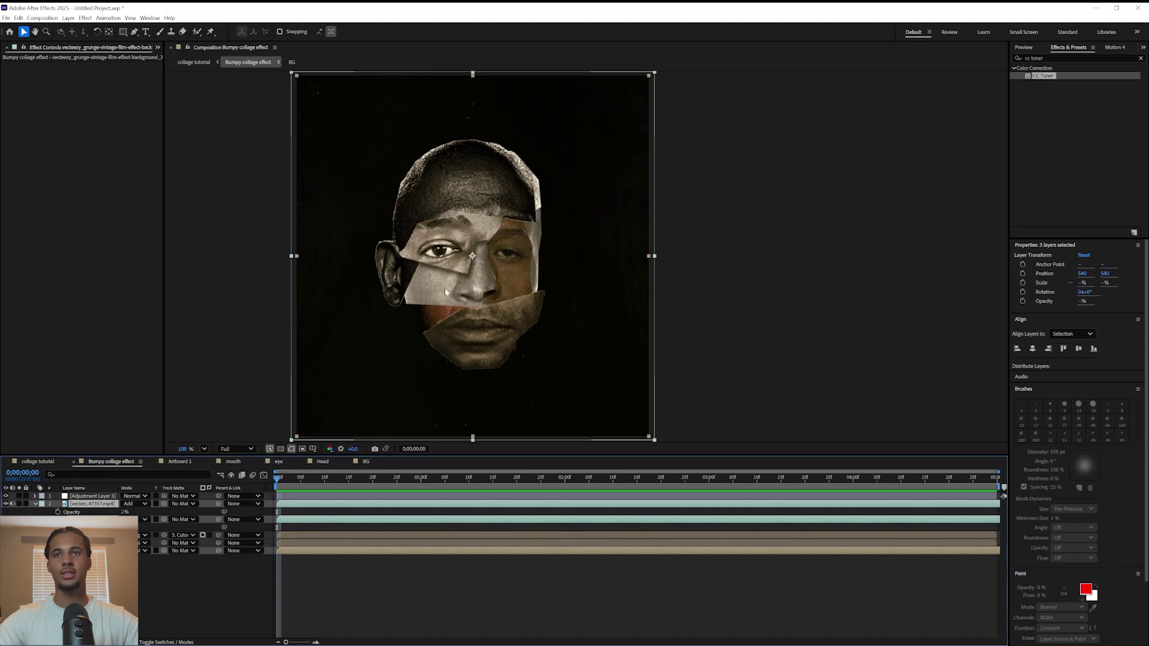
key("space")
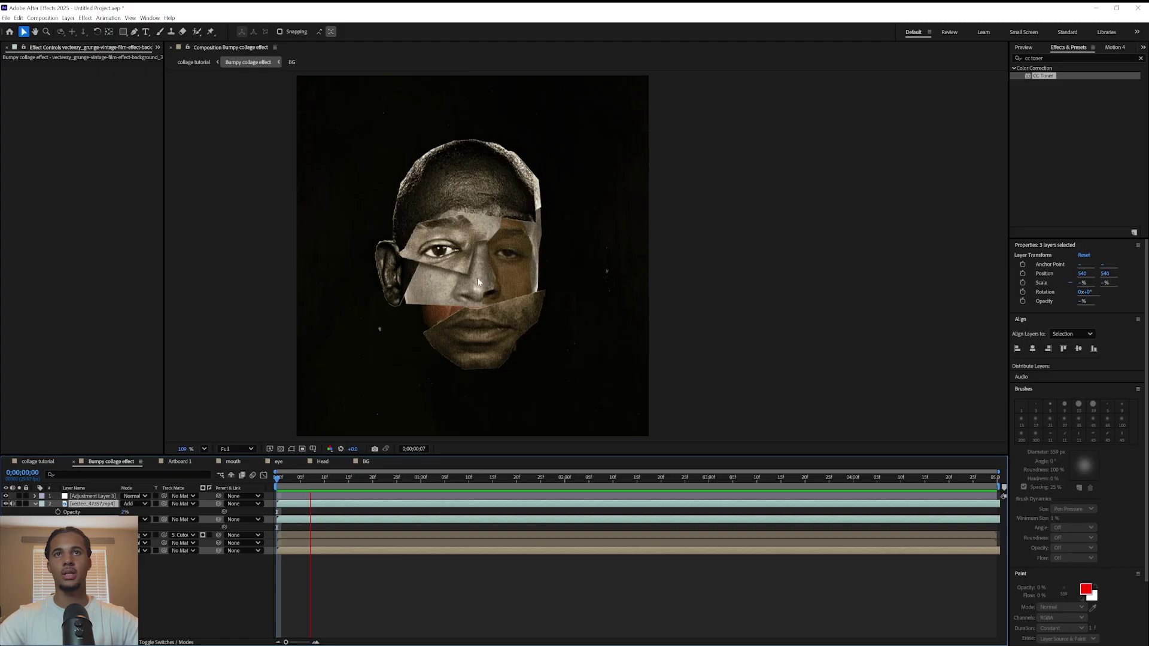
key("space")
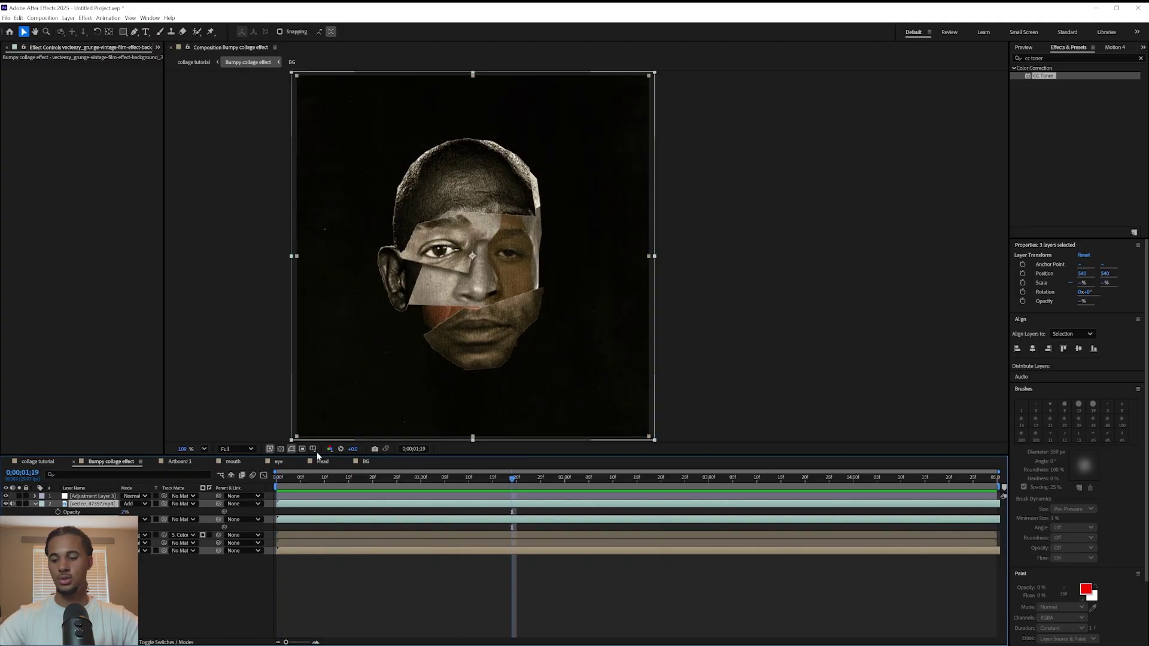
key("space")
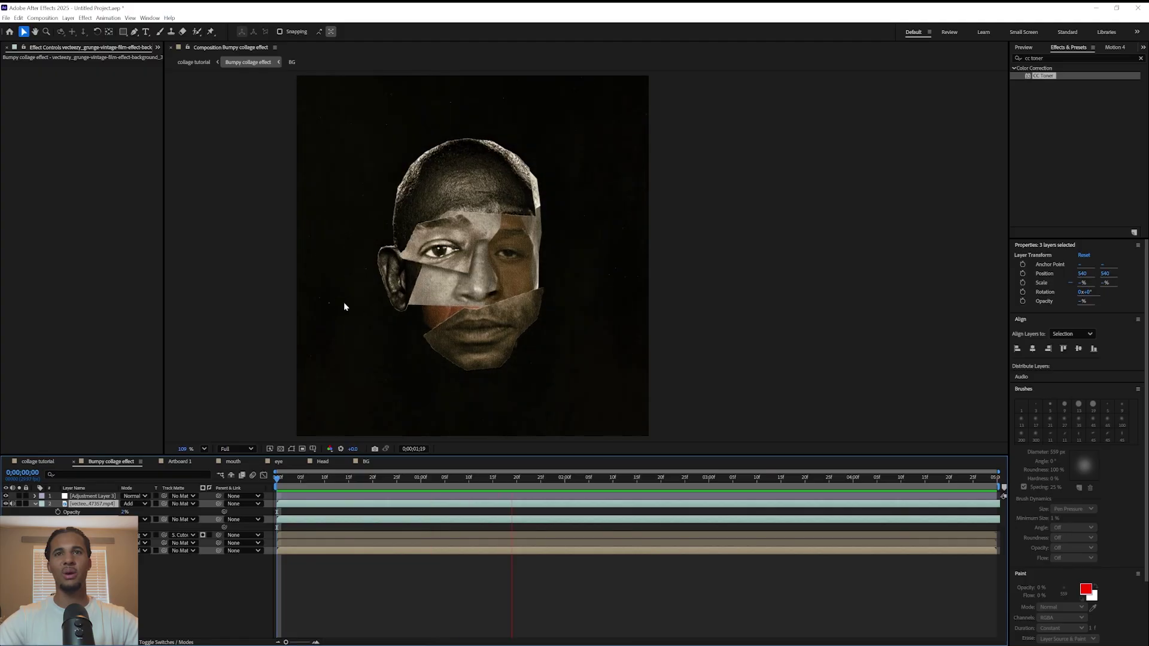
key("space")
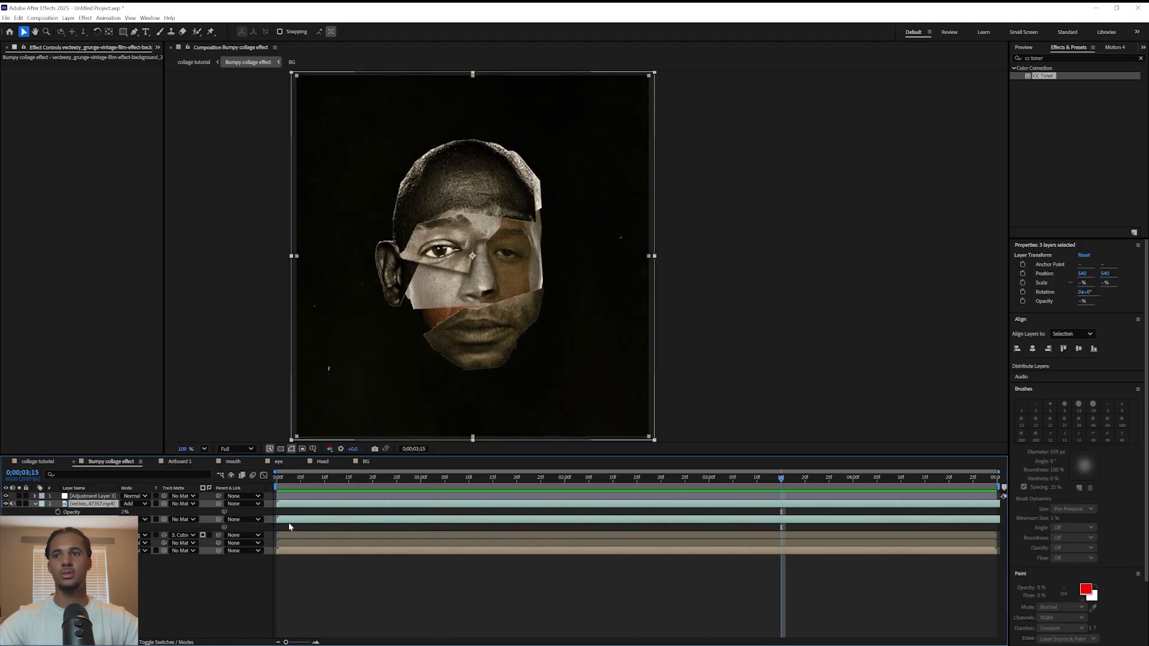
Step: Open Time Stretch again for the selected grunge clips and BG layer
right_click(89, 504)
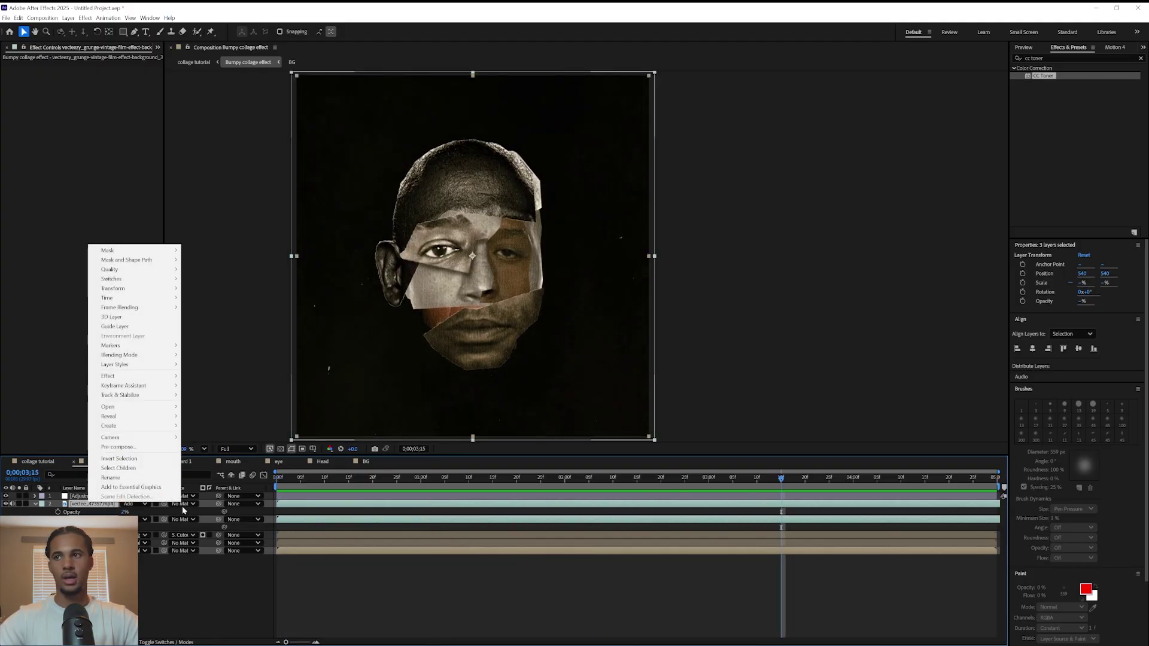
left_click(234, 317)
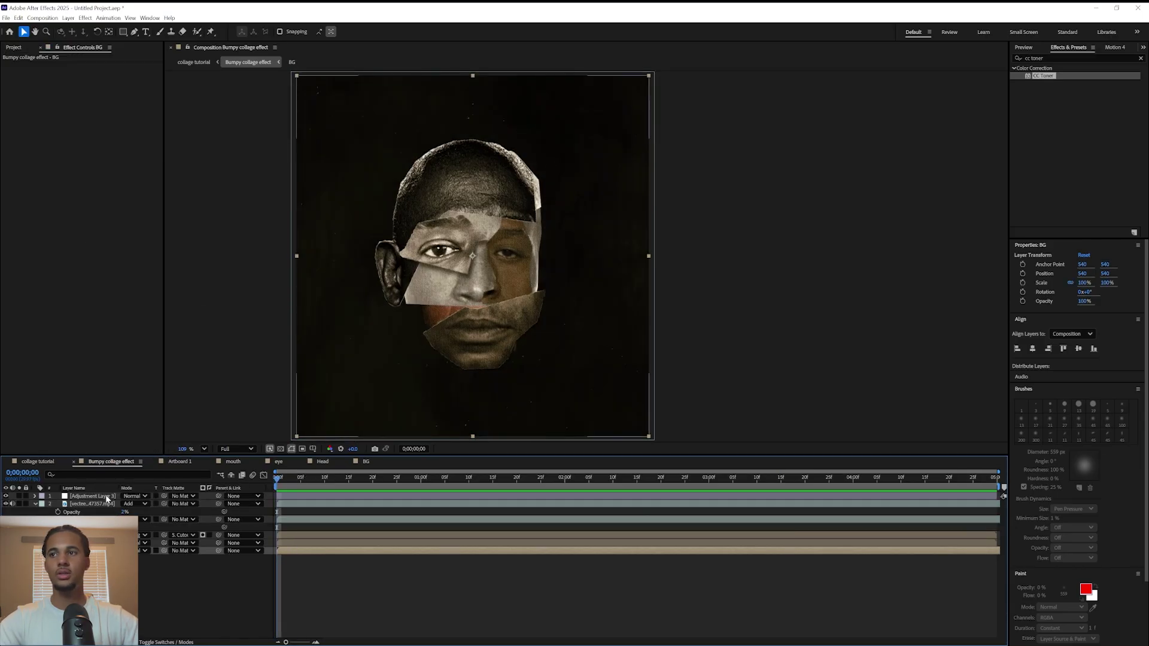
Step: Apply the Noise effect to the top adjustment layer and set its amount of noise to 5%
left_click(107, 497)
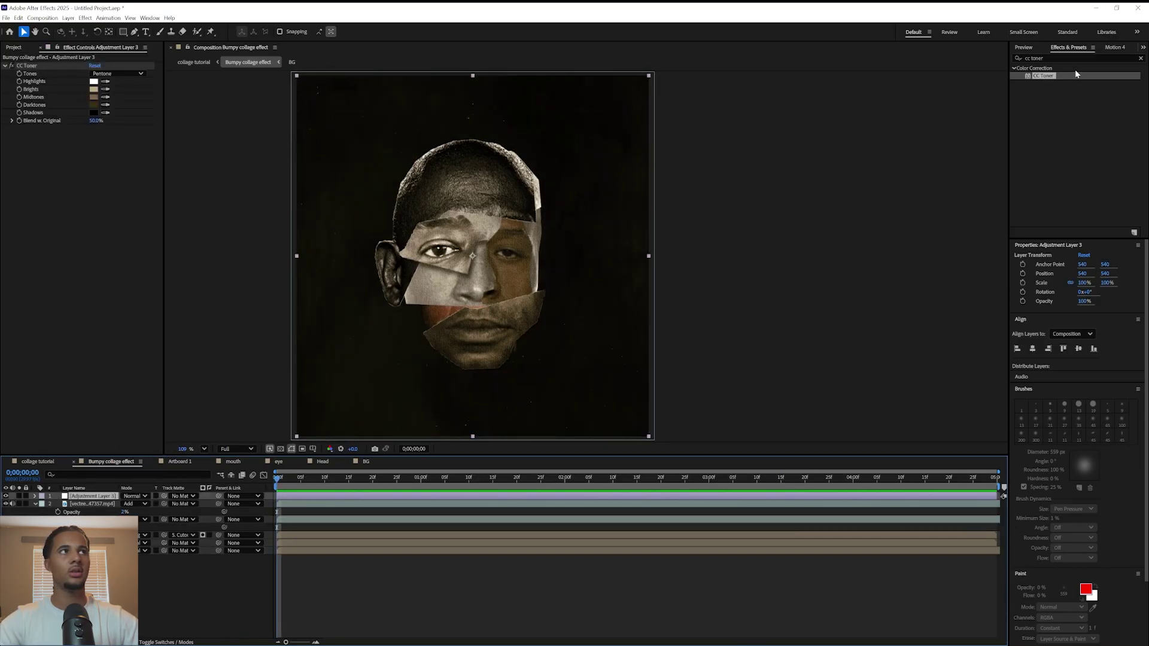
left_click(1025, 58)
type("noise")
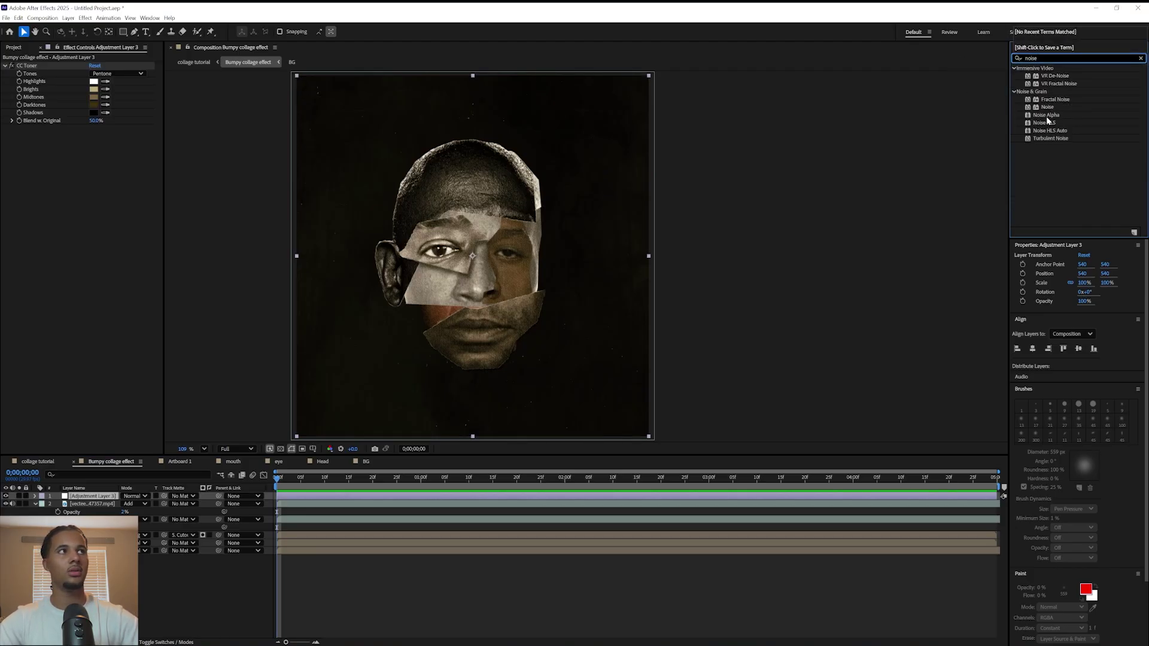
left_click_drag(1052, 109, 1045, 105)
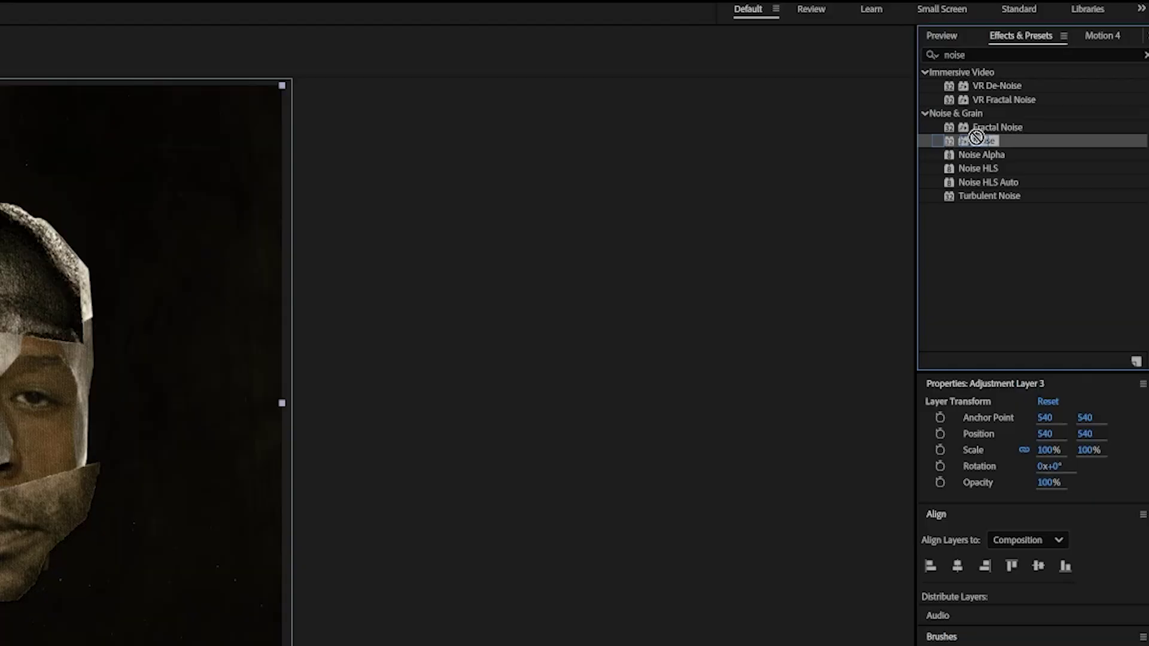
left_click_drag(599, 284, 101, 497)
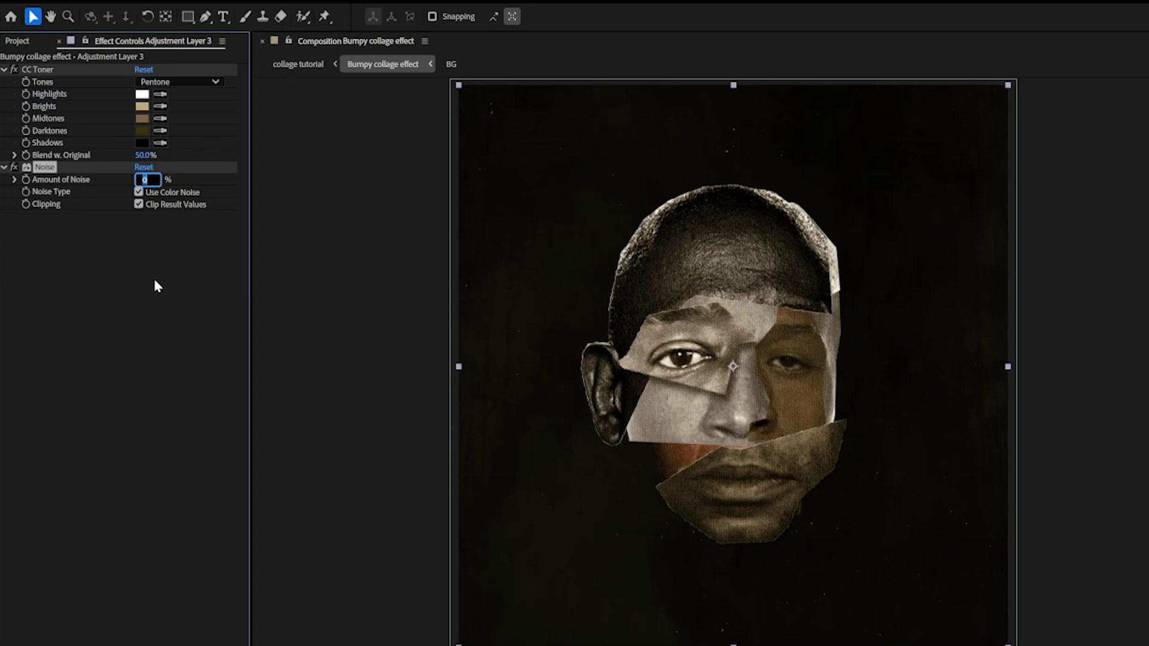
type("5")
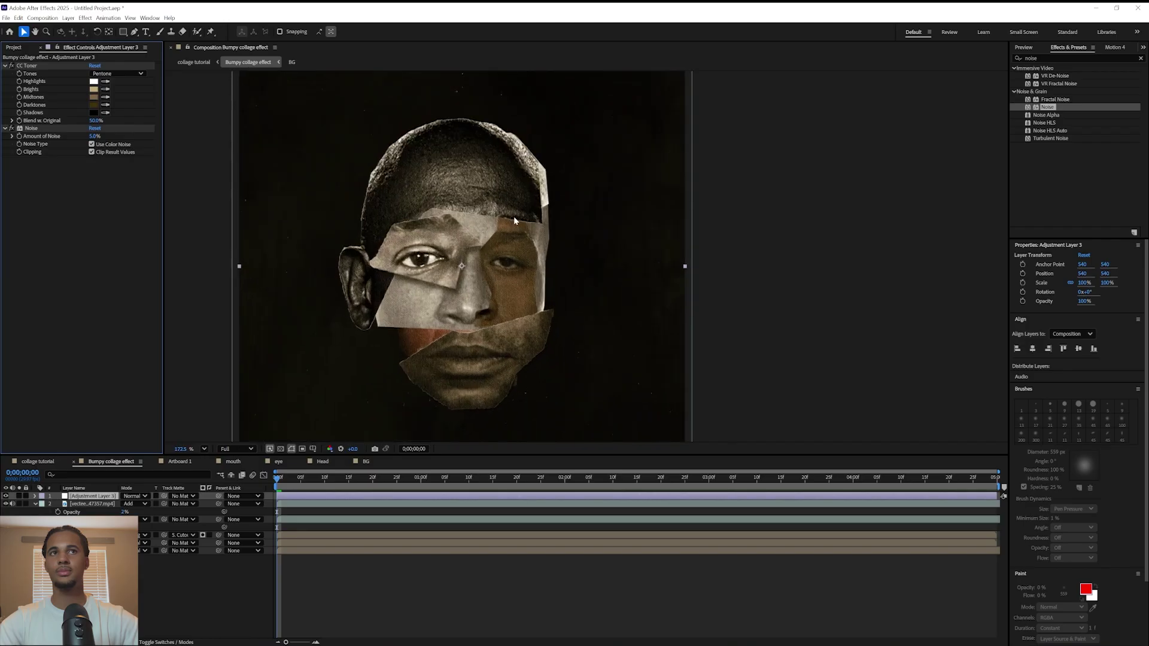
Step: Examine the noise close up in the dark background beside the head, comparing it with the Noise effect disabled
scroll(1142, 376, "up", 5)
scroll(735, 258, "up", 2)
left_click_drag(755, 240, 364, 302)
scroll(366, 301, "up", 2)
scroll(443, 288, "up", 1)
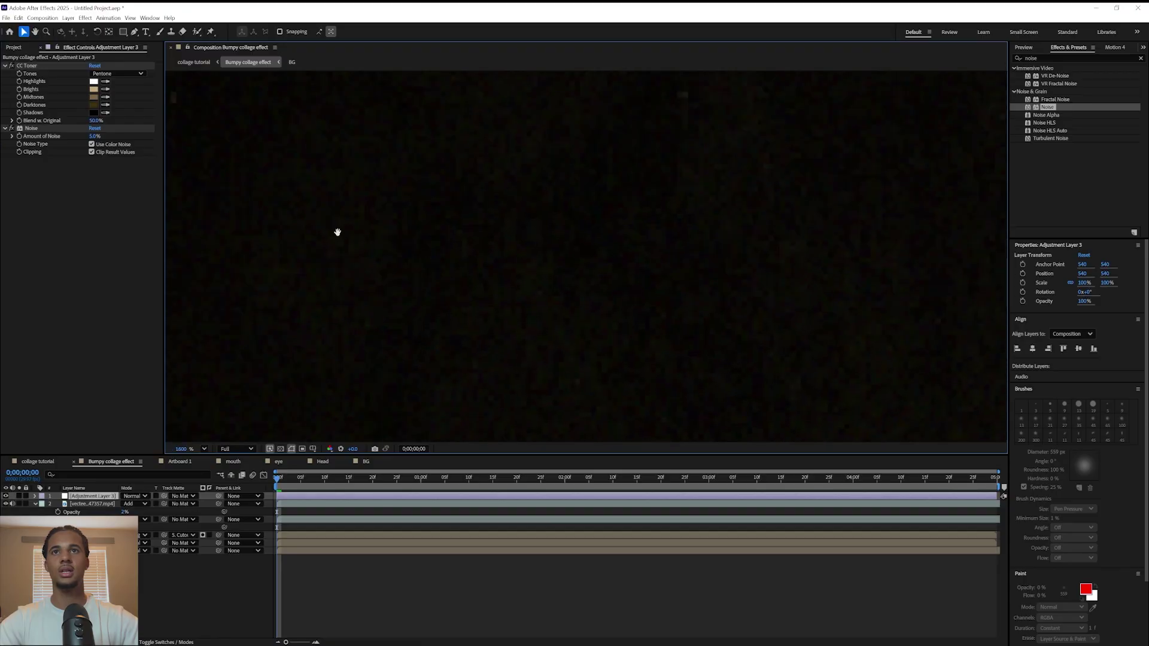
scroll(335, 232, "down", 1)
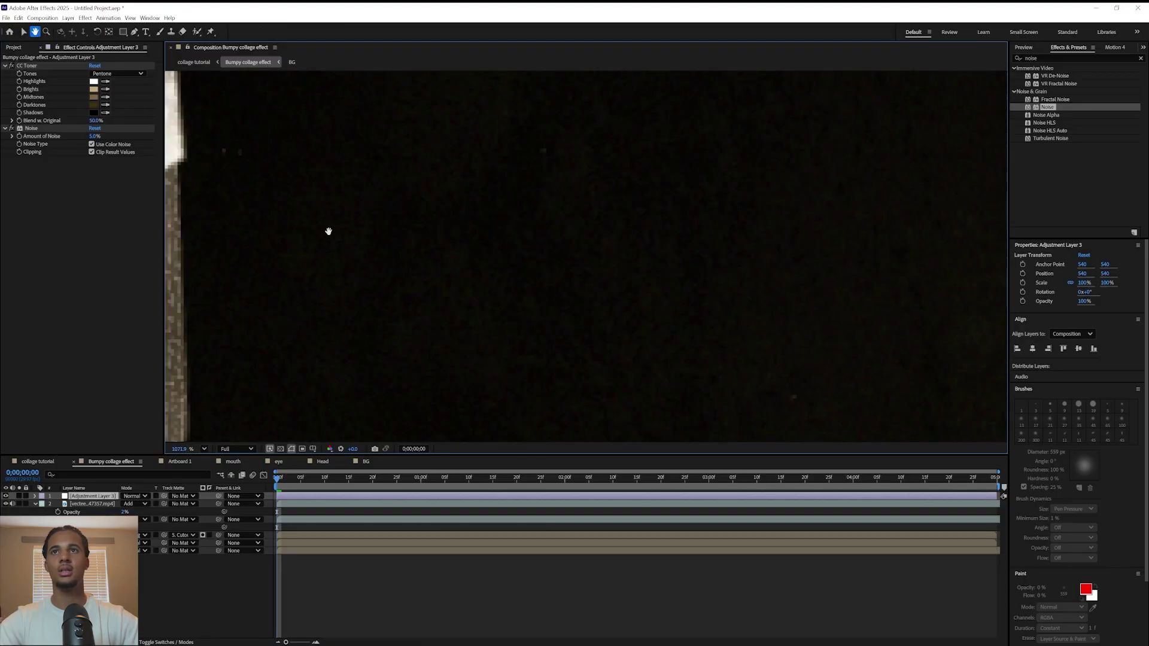
left_click(12, 130)
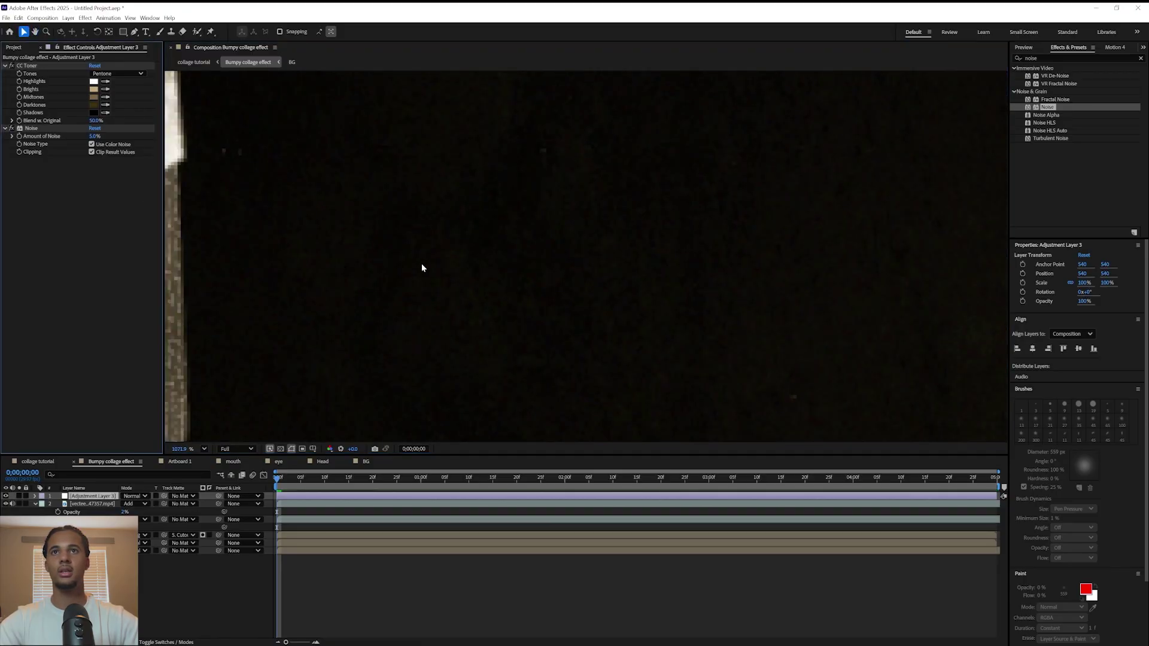
scroll(439, 221, "down", 10)
scroll(379, 235, "up", 1)
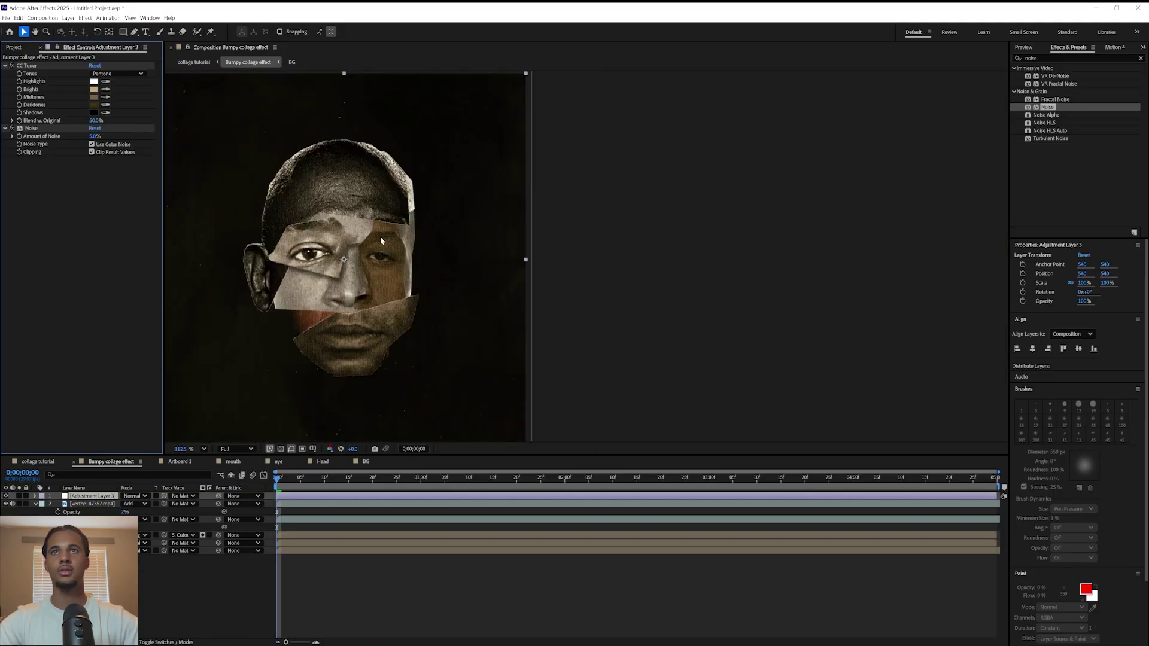
left_click_drag(380, 236, 468, 240)
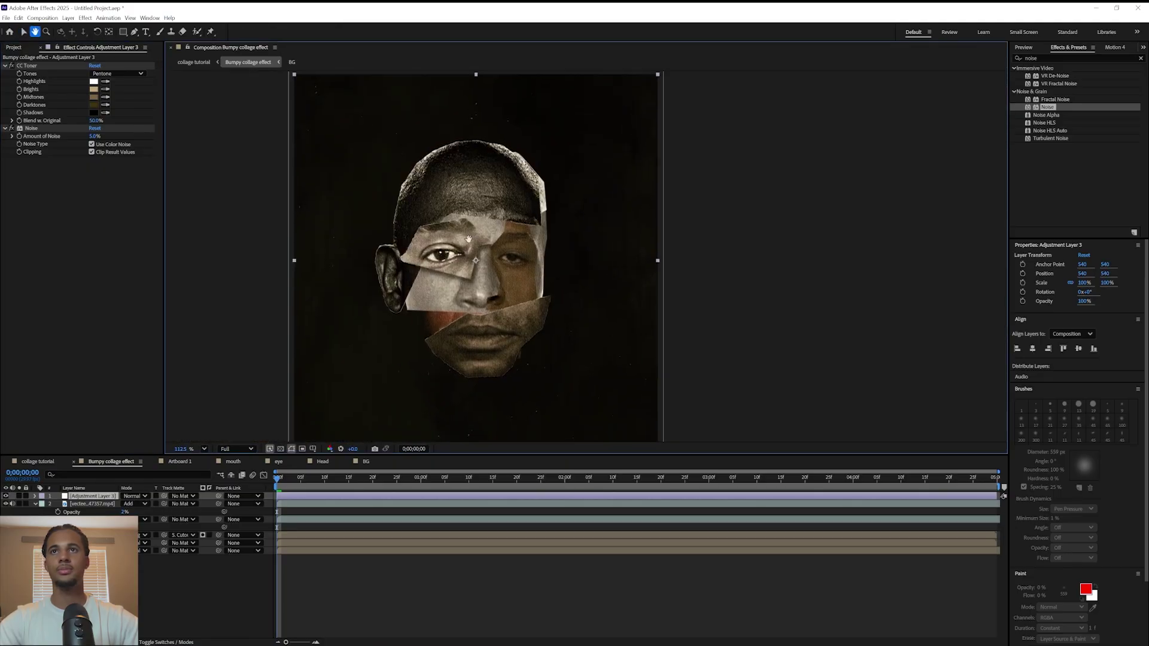
Step: Set the amount of noise to 10% and preview the composition
left_click(93, 136)
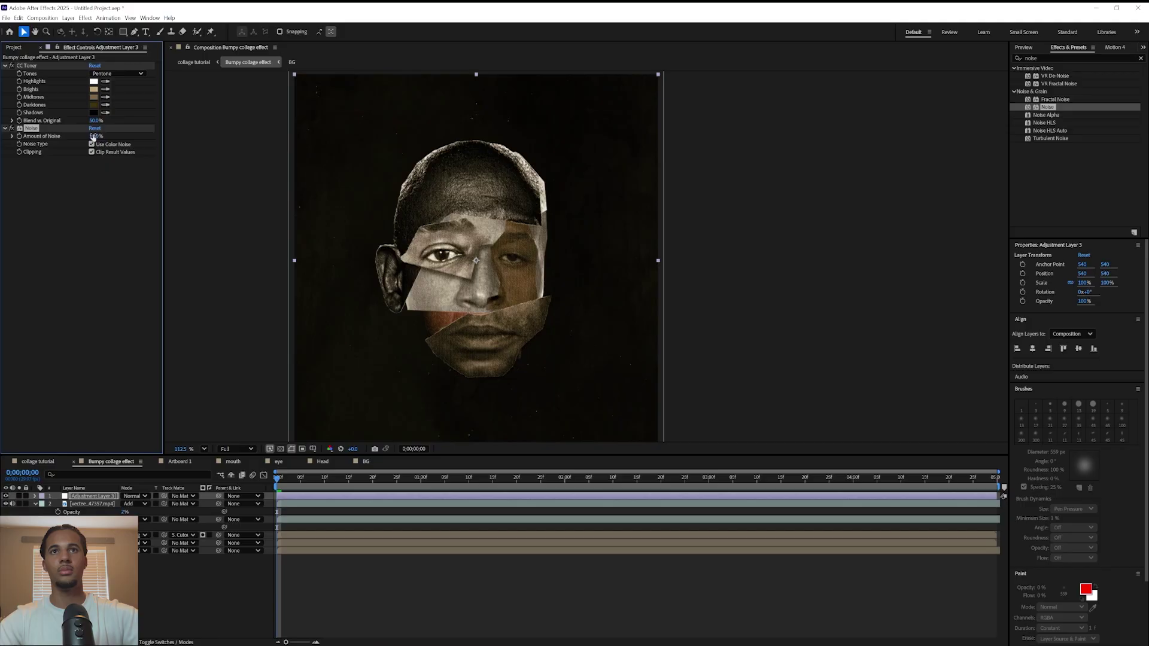
key("space")
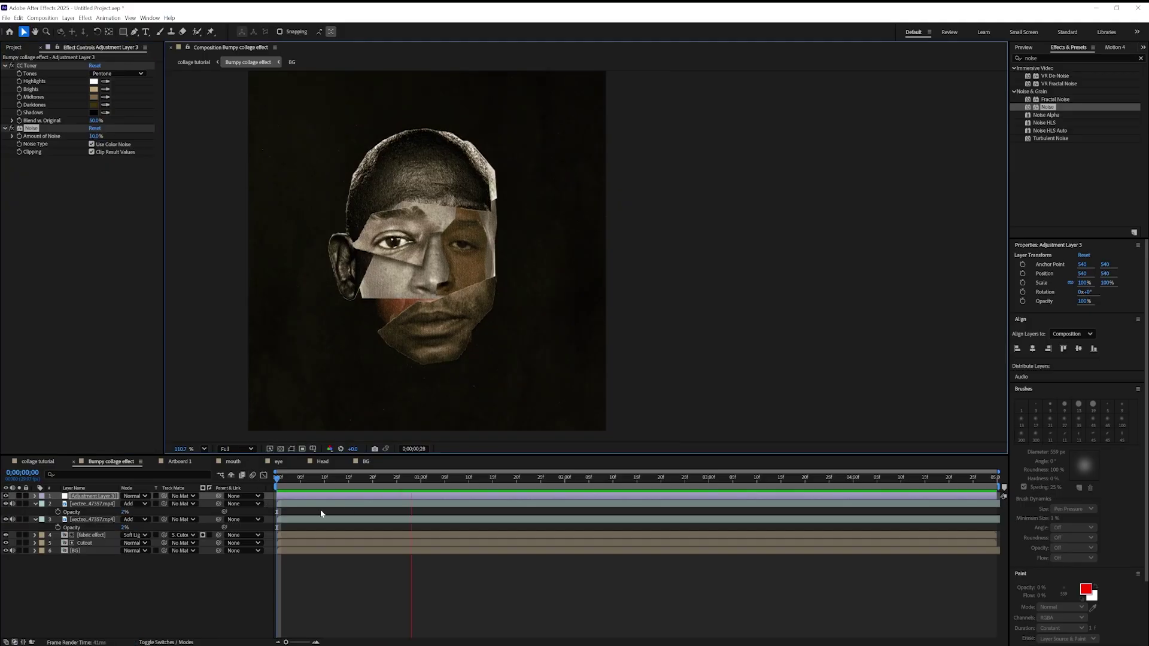